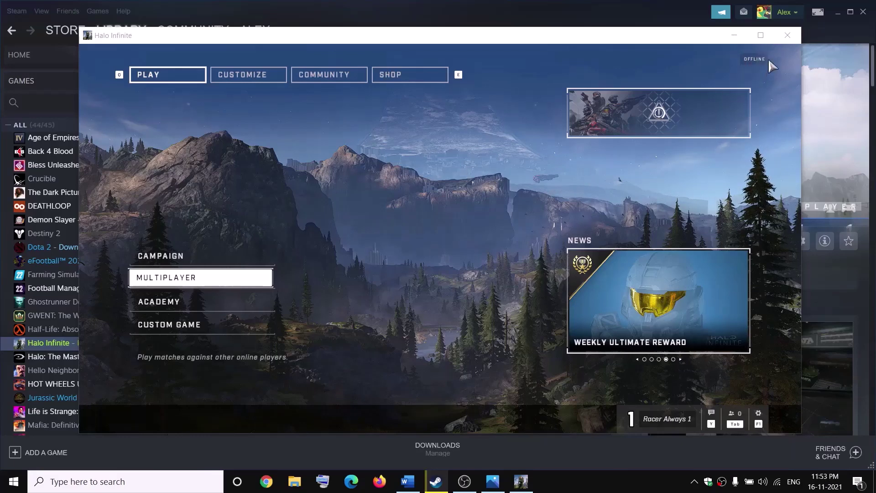
# Step: Show the multiplayer-unavailable error screenshot, then close Photos and the Halo Infinite window
pyautogui.click(493, 481)
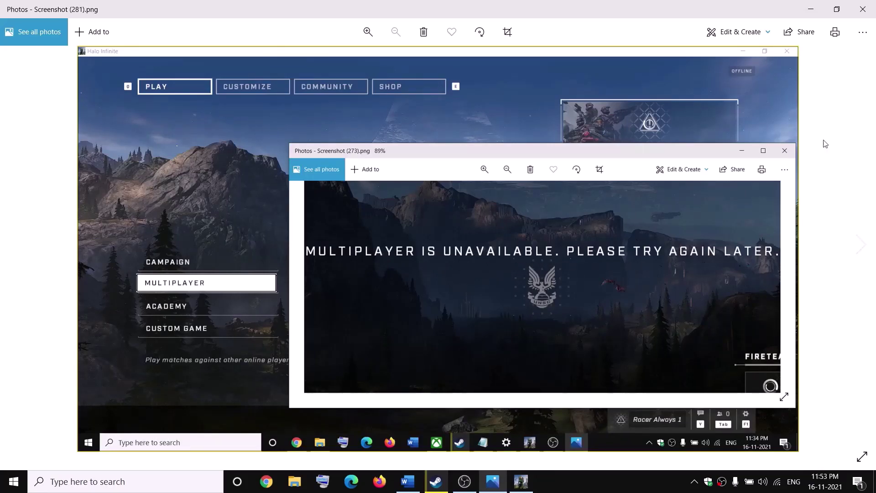
pyautogui.click(811, 9)
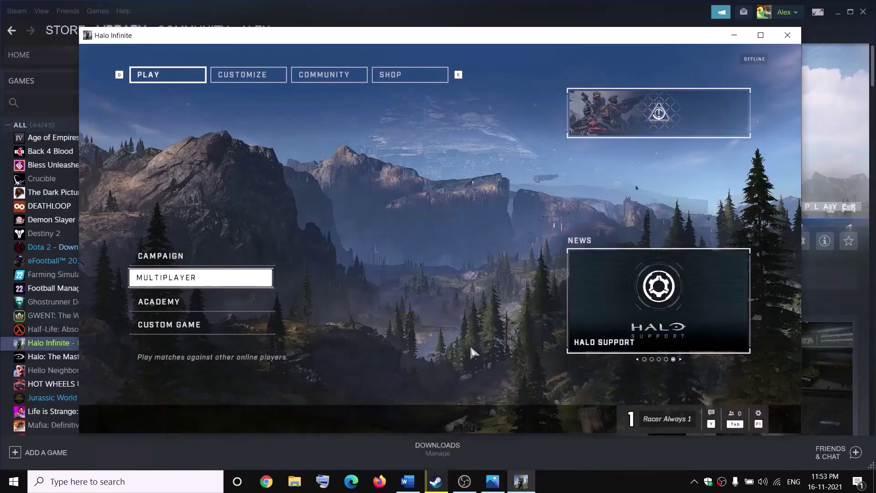
pyautogui.click(573, 485)
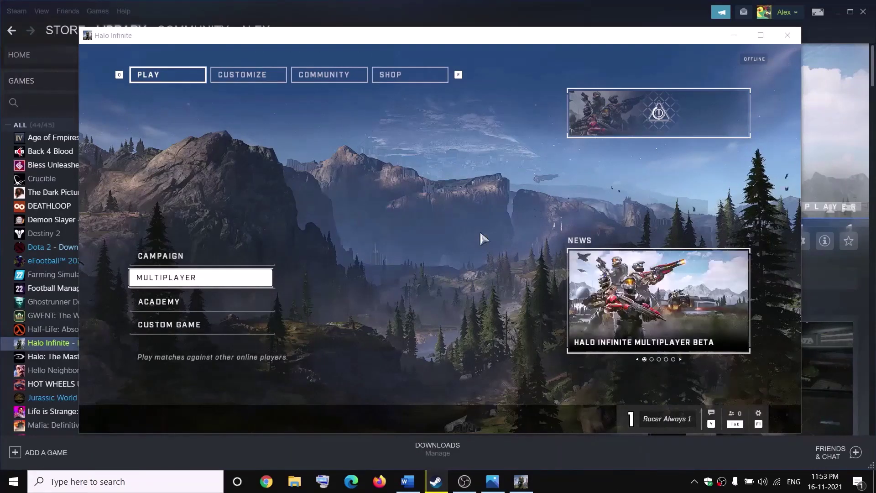
pyautogui.click(788, 35)
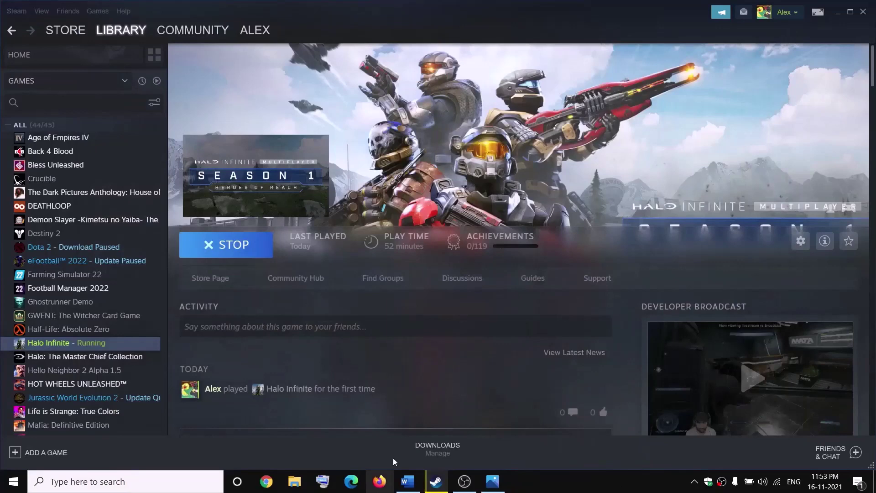
# Step: Bring up the Fix Offline Error notes and highlight the 'Restart your PC' line
pyautogui.click(408, 481)
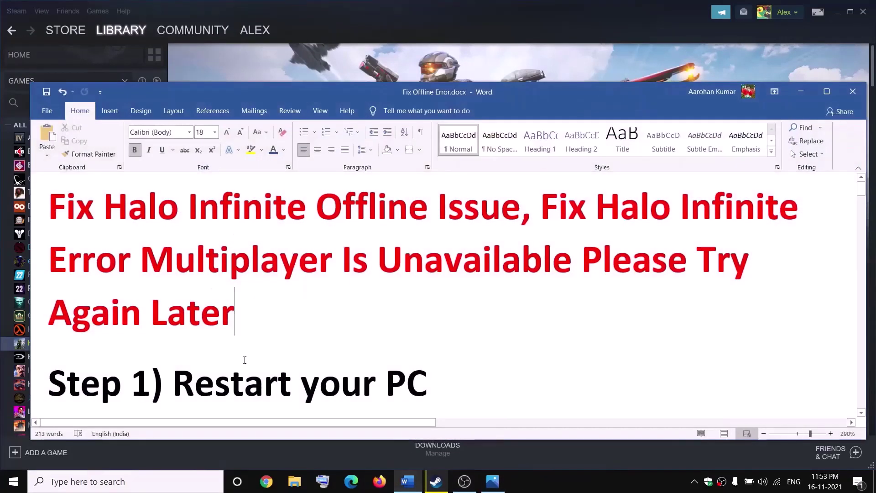
pyautogui.scroll(-2, 244, 360)
pyautogui.moveTo(194, 303); pyautogui.dragTo(487, 297)
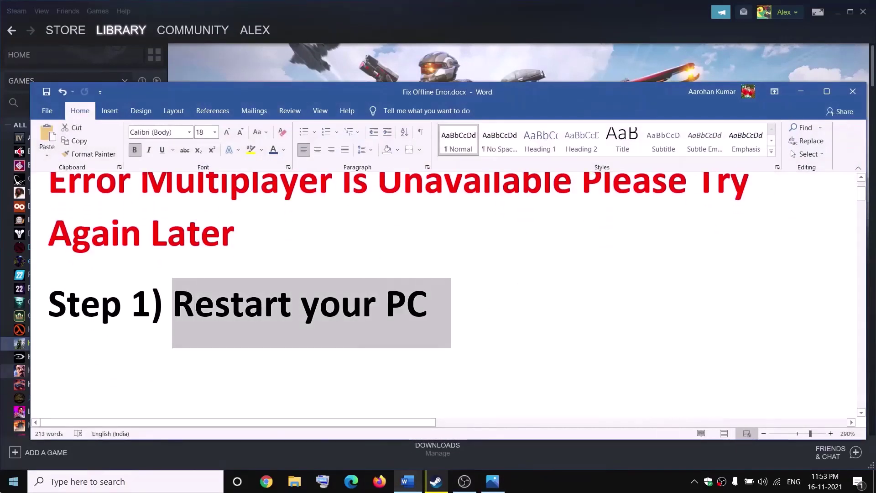
# Step: Show the Restart option under Start > Power without restarting, then scroll to Step 2
pyautogui.click(13, 482)
pyautogui.click(14, 456)
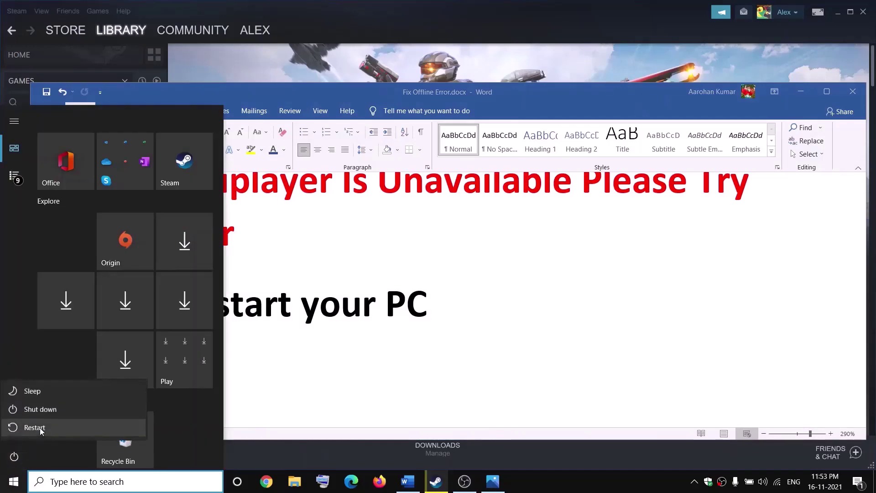
pyautogui.press('Escape')
pyautogui.press('Escape')
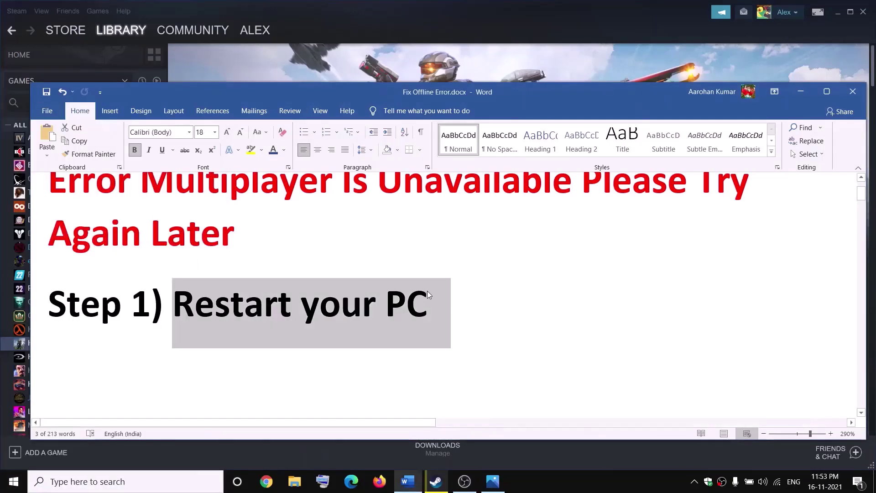
pyautogui.scroll(-2, 396, 306)
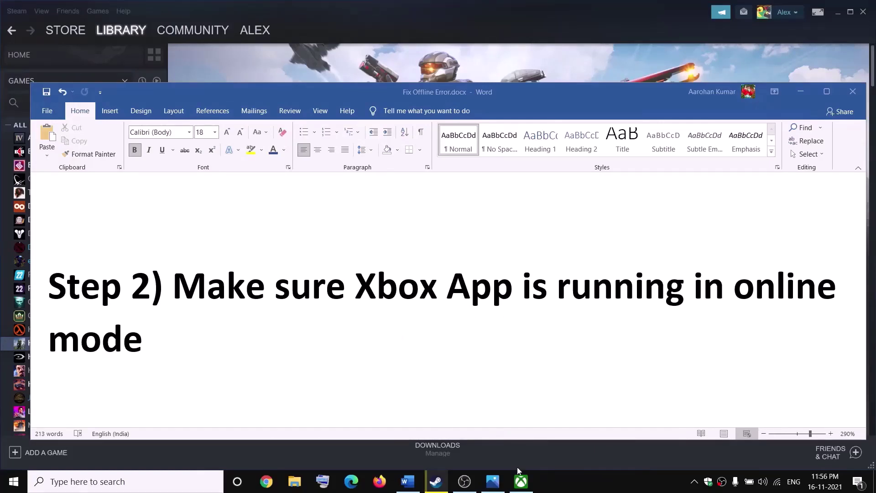
# Step: Set the Xbox app profile status to Appear online, minimise the app and scroll to Step 3
pyautogui.click(521, 483)
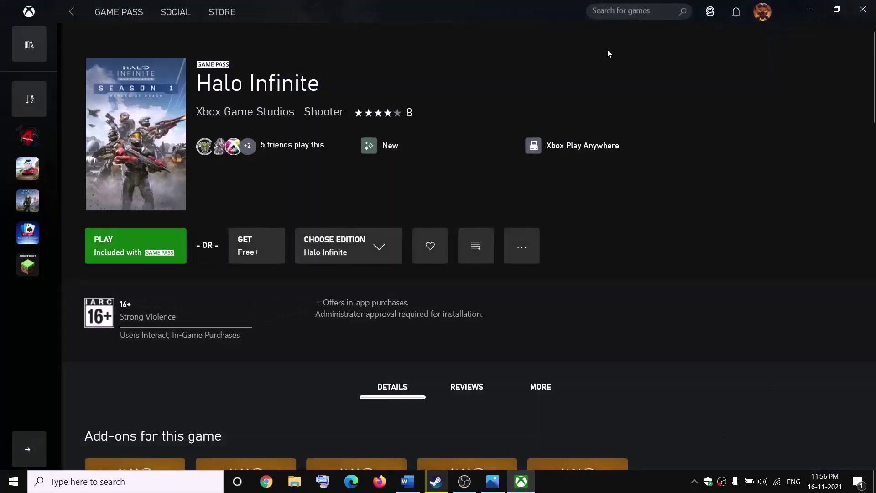
pyautogui.click(765, 17)
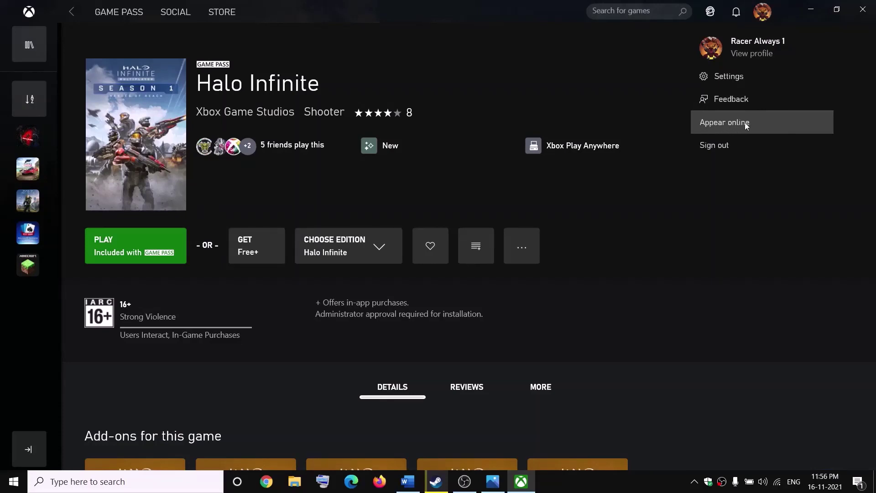
pyautogui.click(732, 127)
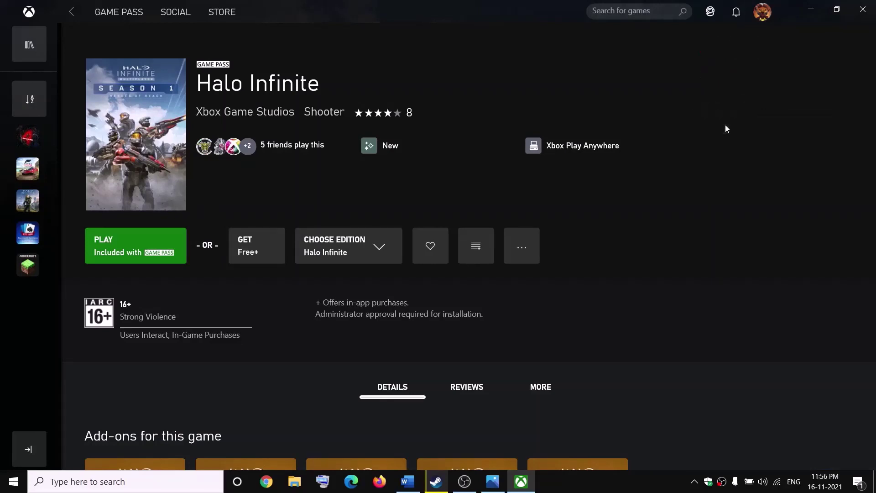
pyautogui.click(816, 10)
pyautogui.scroll(-3, 231, 322)
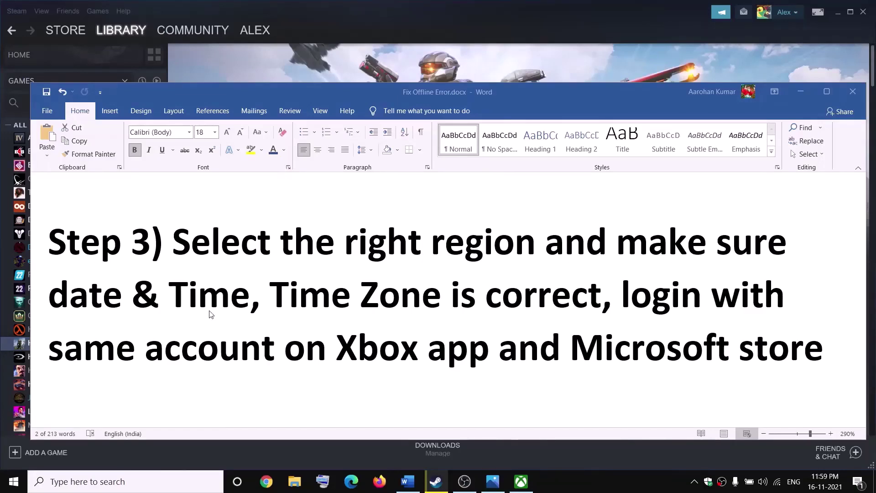
# Step: Open the date and time settings and confirm the country or region is India
pyautogui.rightClick(825, 485)
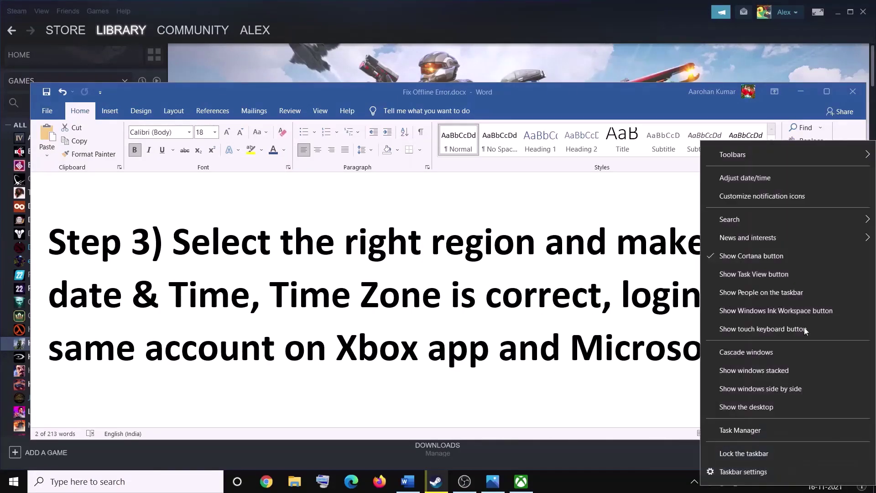
pyautogui.click(753, 183)
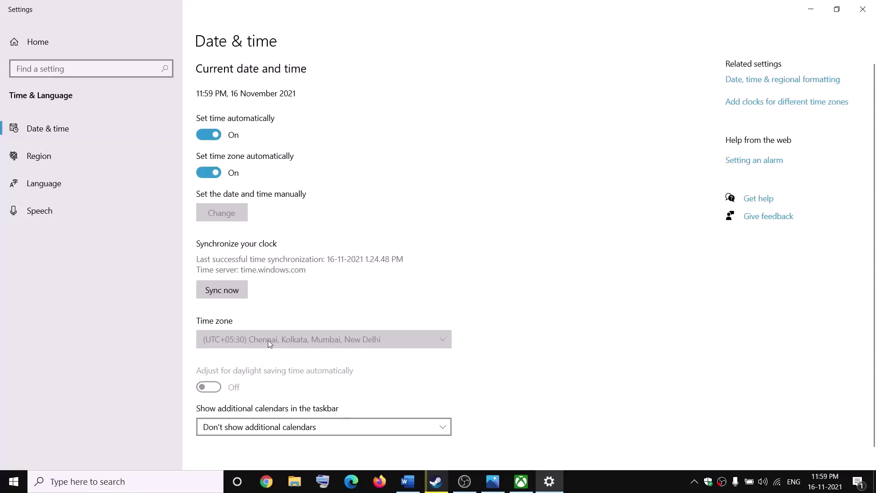
pyautogui.click(71, 156)
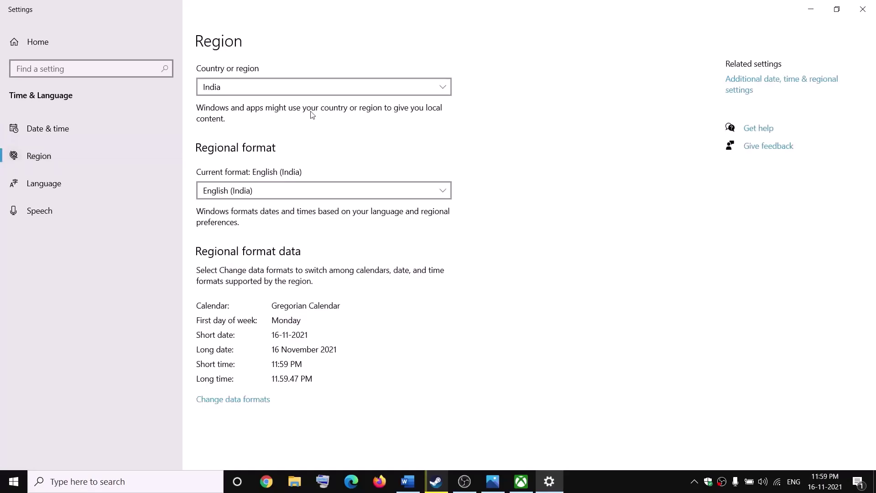
pyautogui.click(316, 89)
pyautogui.click(510, 124)
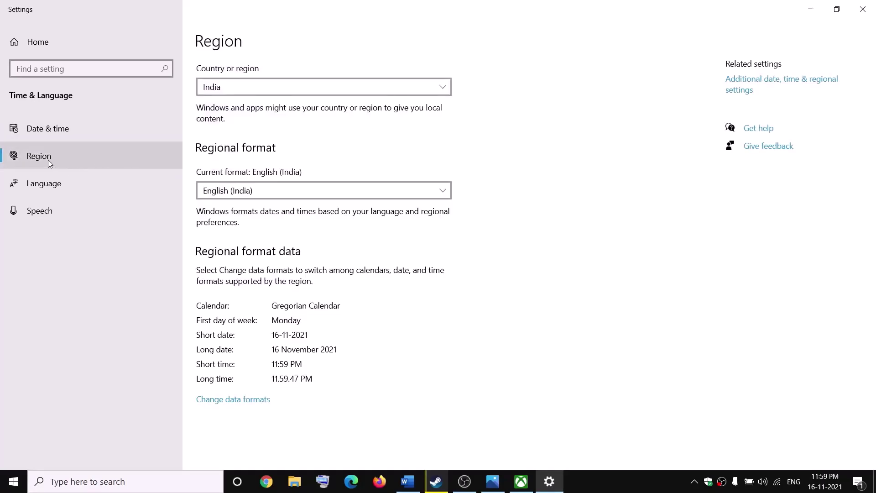
# Step: Sync the clock with the time server on the Date & time page, then close Settings
pyautogui.click(56, 123)
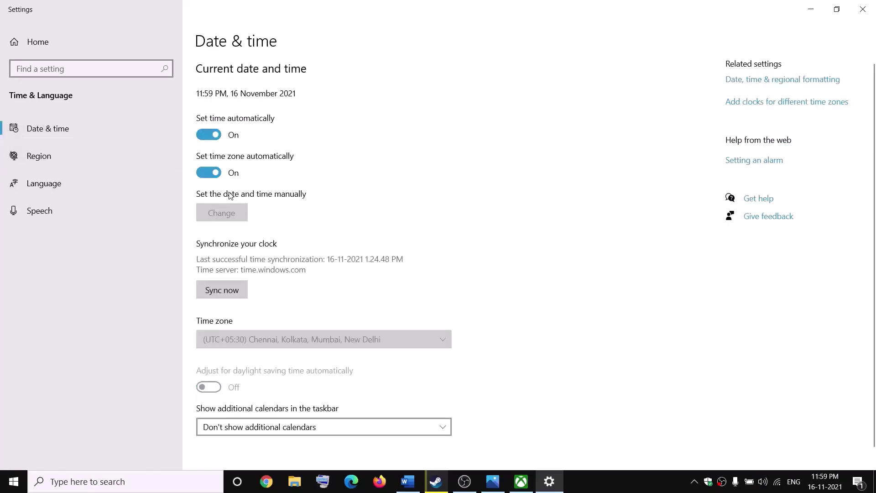
pyautogui.click(219, 296)
pyautogui.click(864, 11)
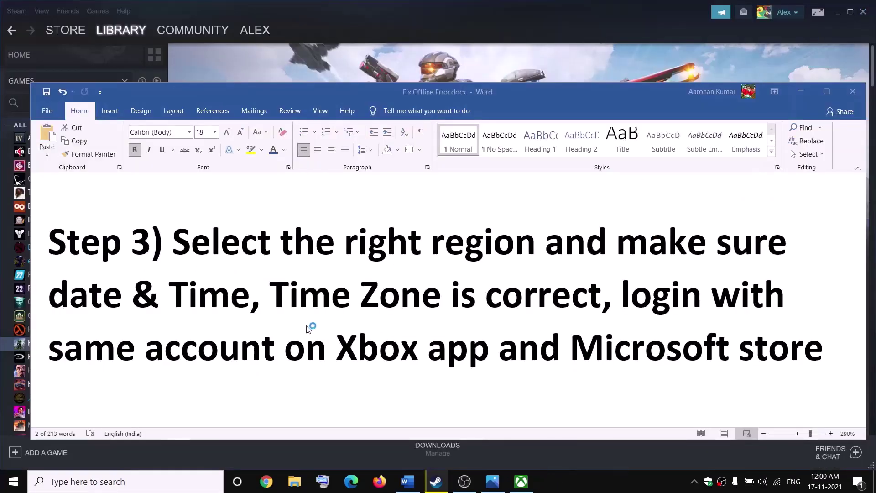
# Step: Highlight 'same account', 'Xbox app' and 'Microsoft store' in Step 3, then check the Xbox app's signed-in account
pyautogui.moveTo(327, 350); pyautogui.dragTo(822, 350)
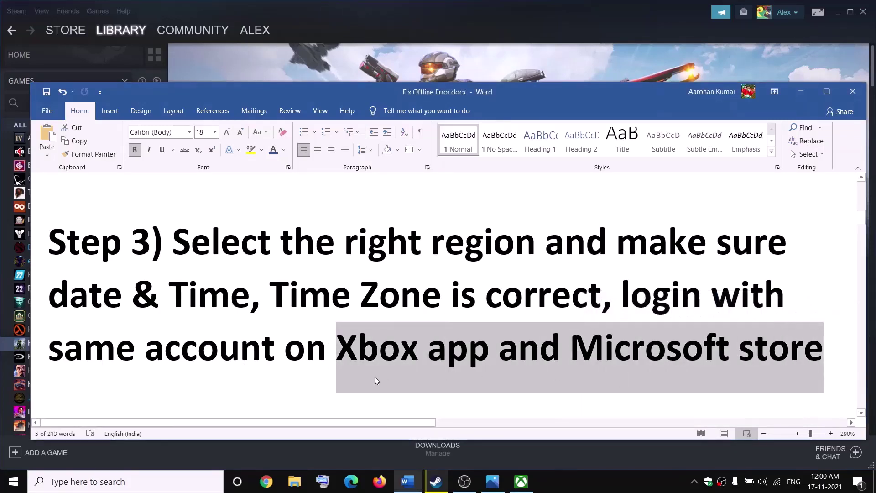
pyautogui.moveTo(59, 345); pyautogui.dragTo(283, 350)
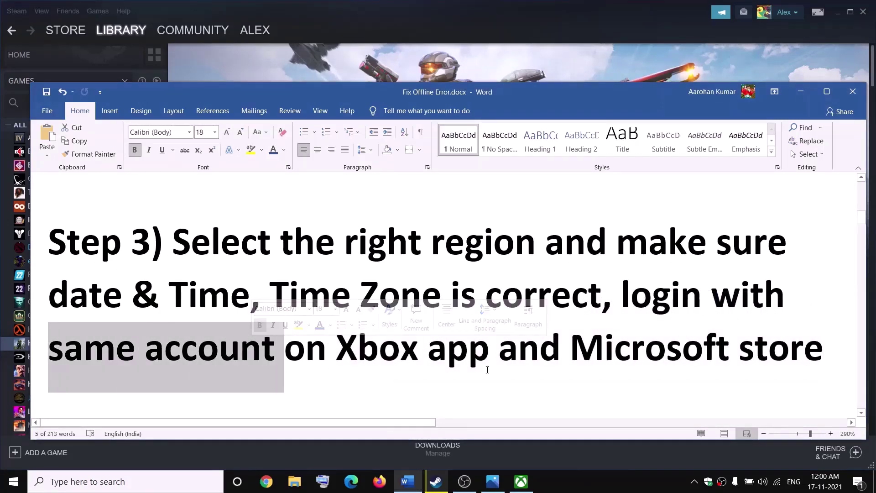
pyautogui.moveTo(337, 350); pyautogui.dragTo(742, 350)
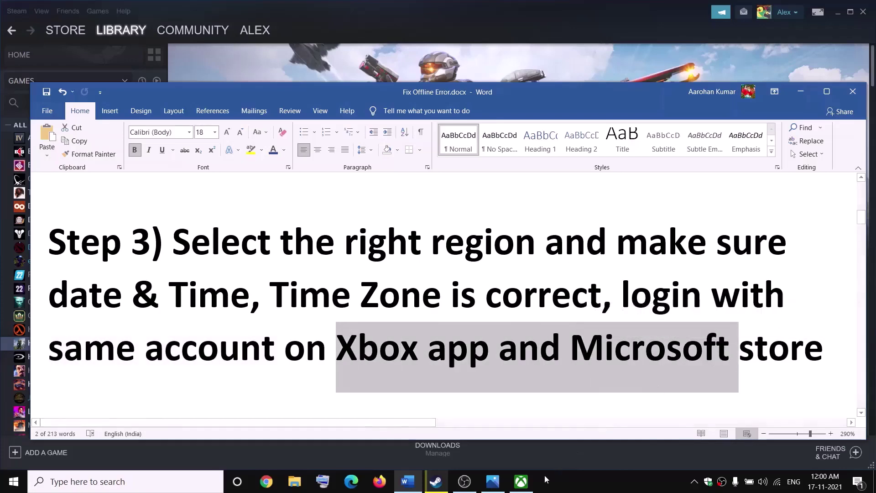
pyautogui.click(521, 481)
pyautogui.click(766, 13)
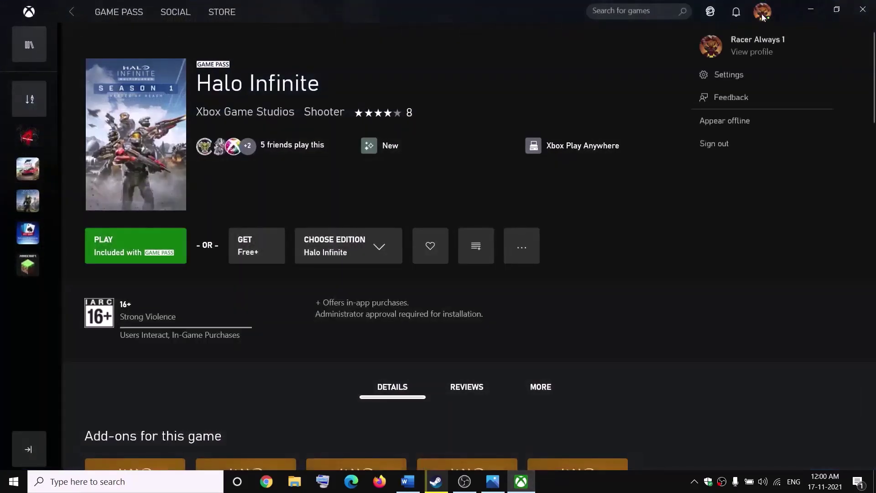
pyautogui.click(601, 76)
# Step: Launch Microsoft Store through search and check which account is signed in
pyautogui.click(137, 478)
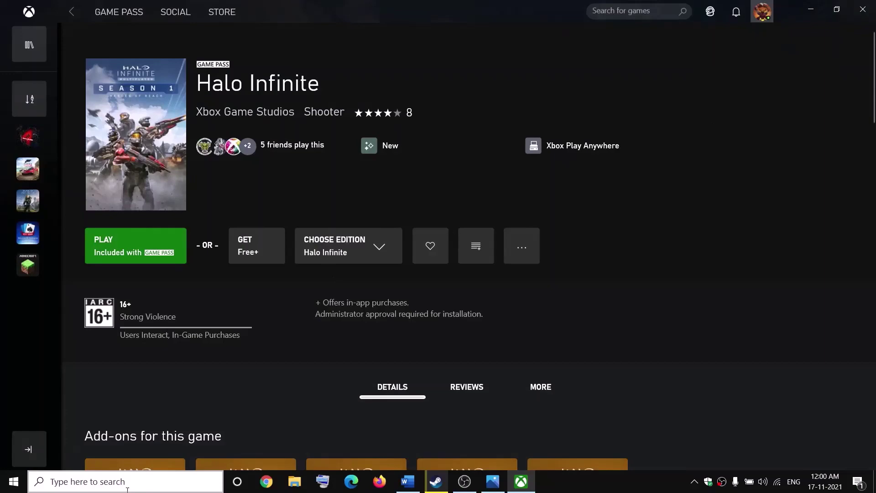
pyautogui.write('store')
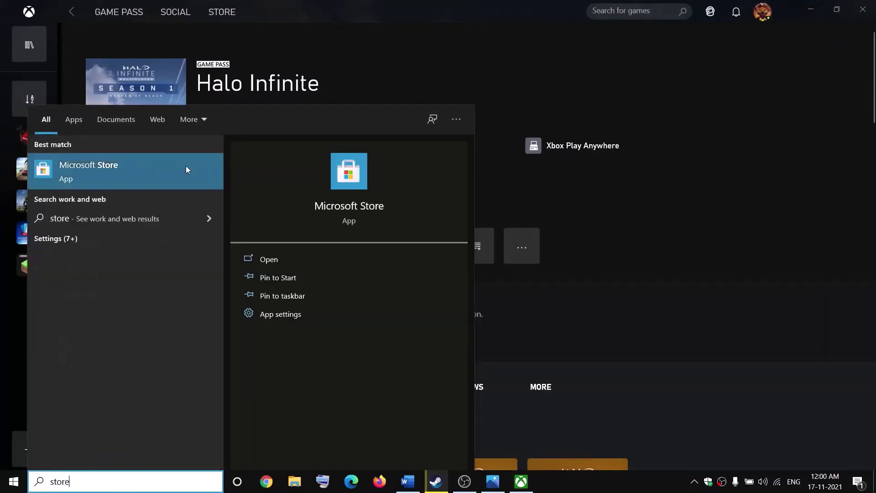
pyautogui.click(114, 157)
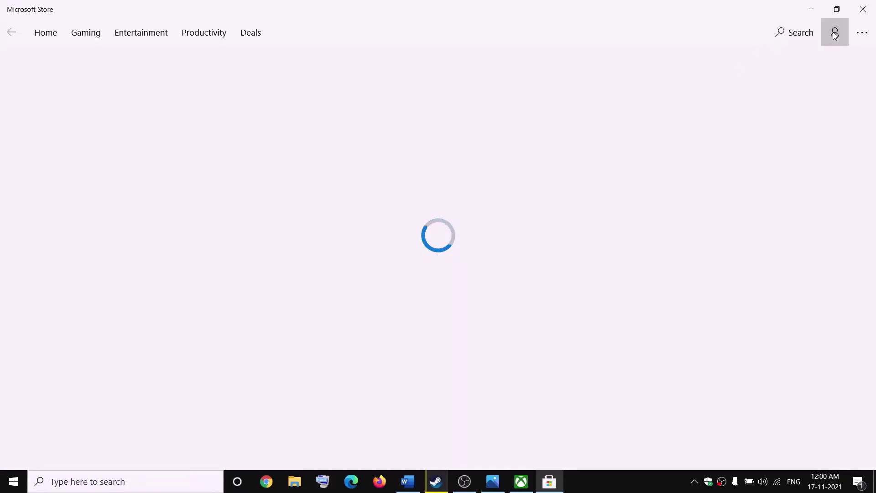
pyautogui.click(835, 34)
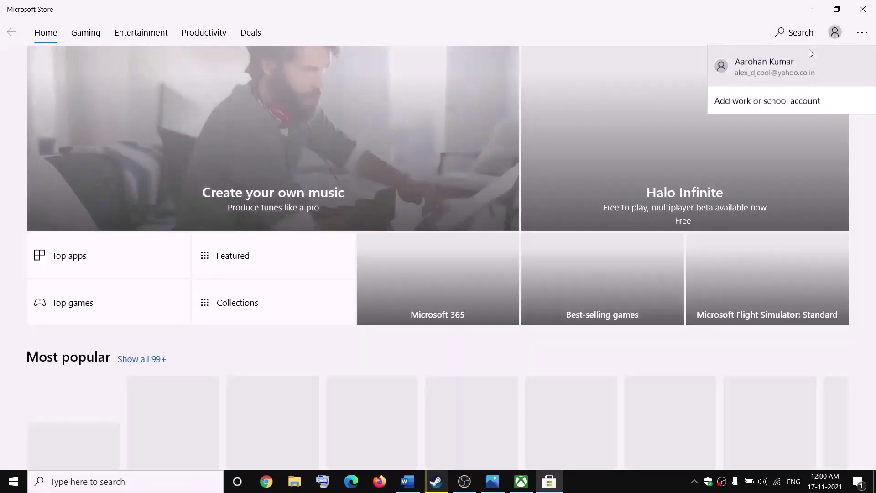
pyautogui.click(689, 27)
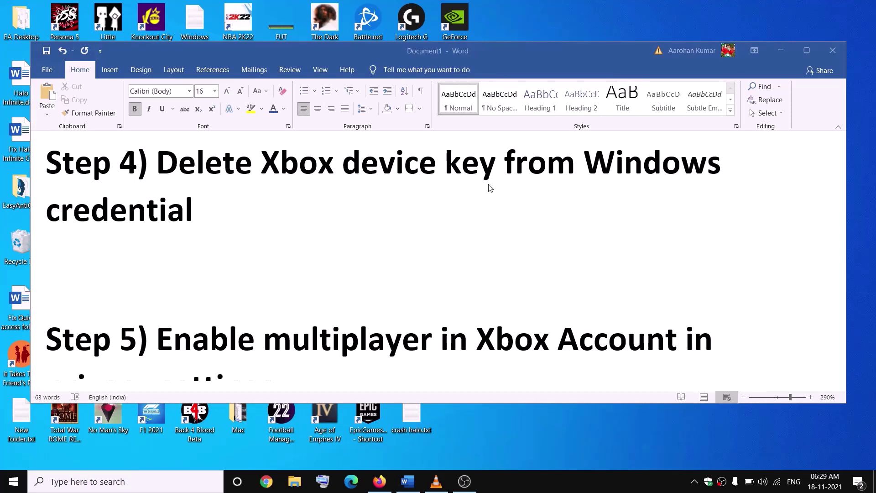
# Step: Open Credential Manager and show the Windows and generic credentials list
pyautogui.click(121, 488)
pyautogui.write('creden')
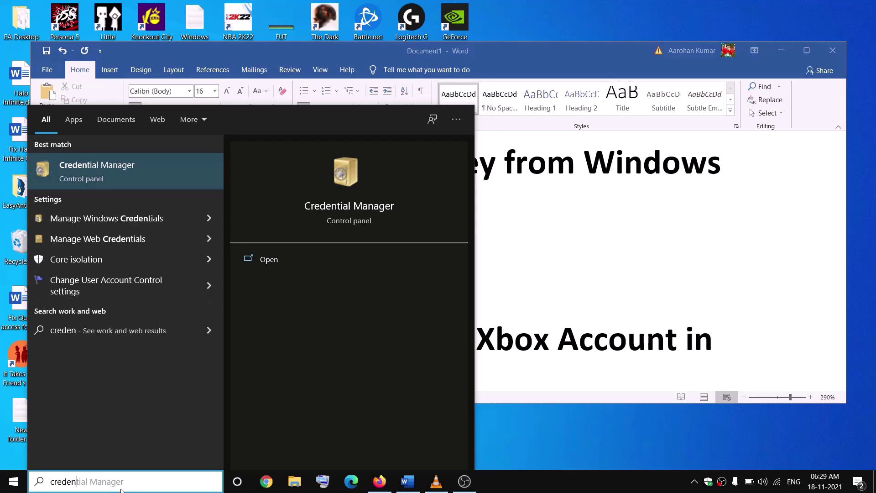
pyautogui.write('tial Manager')
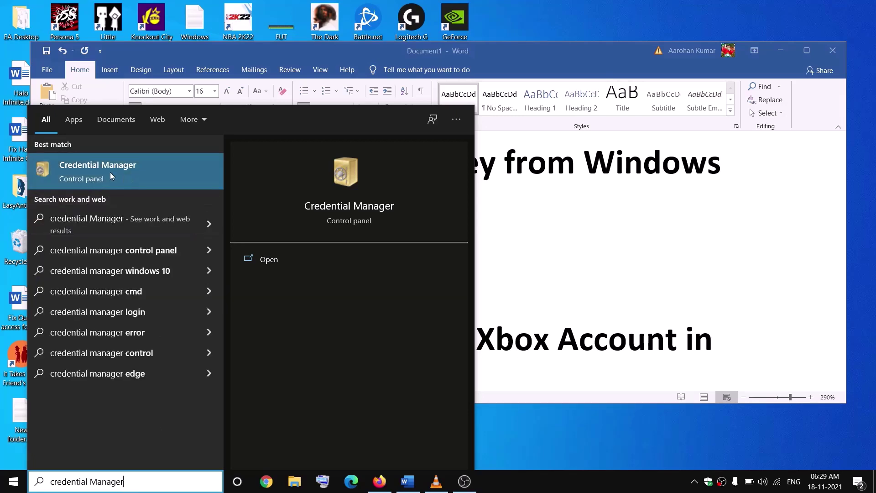
pyautogui.click(128, 173)
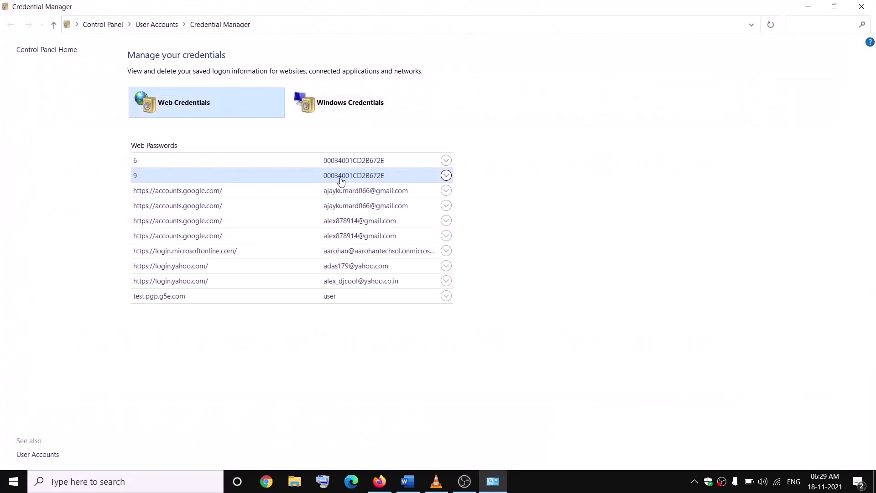
pyautogui.click(354, 108)
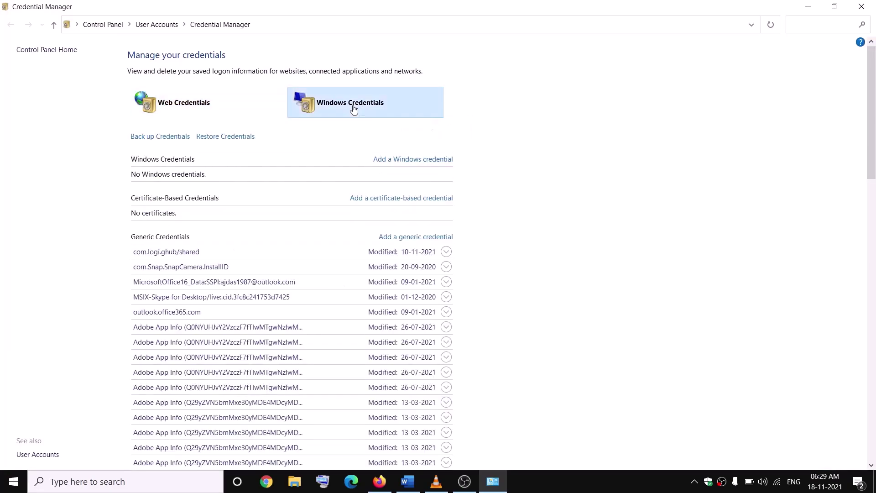
pyautogui.scroll(-15, 303, 234)
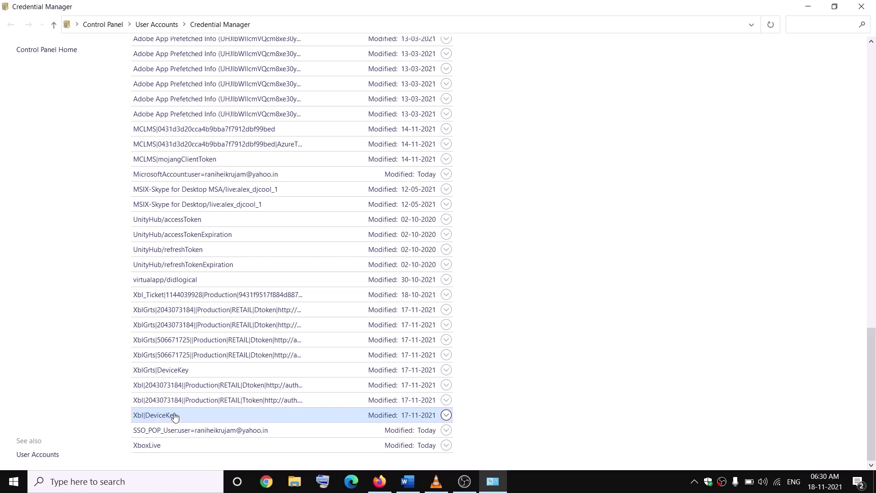
# Step: Expand the Xbox device key credentials and remove XblGrts|DeviceKey
pyautogui.click(175, 374)
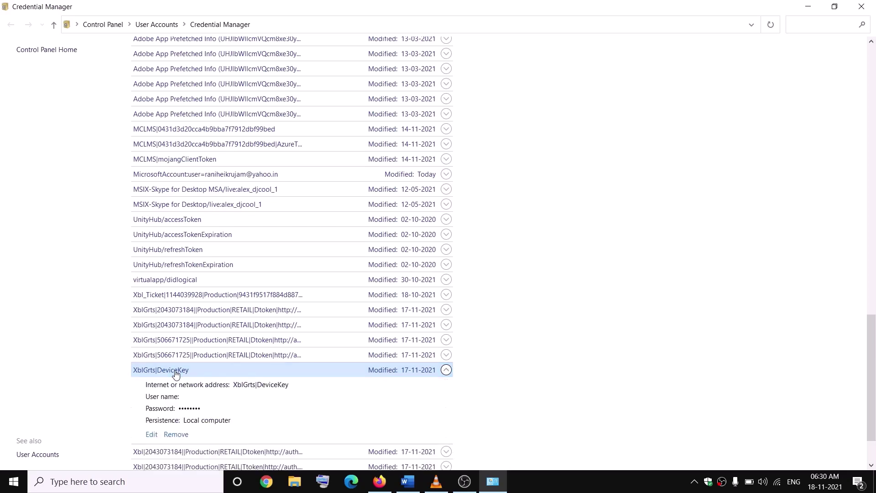
pyautogui.scroll(-2, 206, 385)
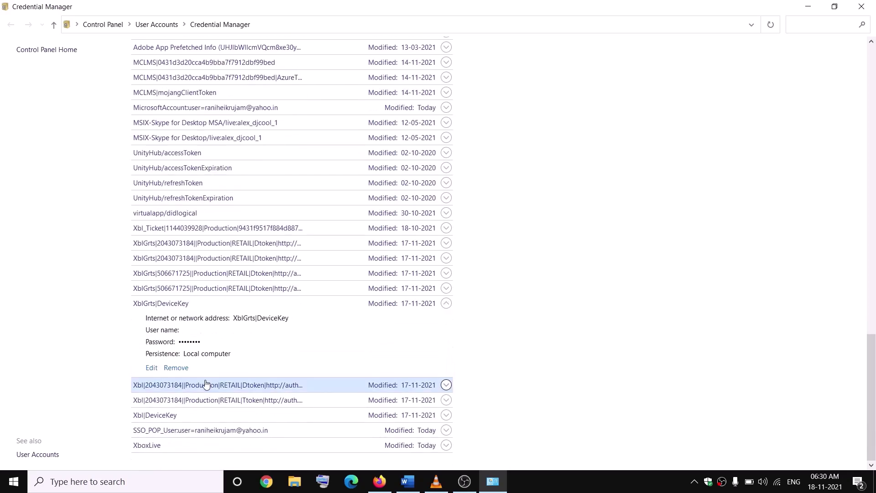
pyautogui.click(168, 415)
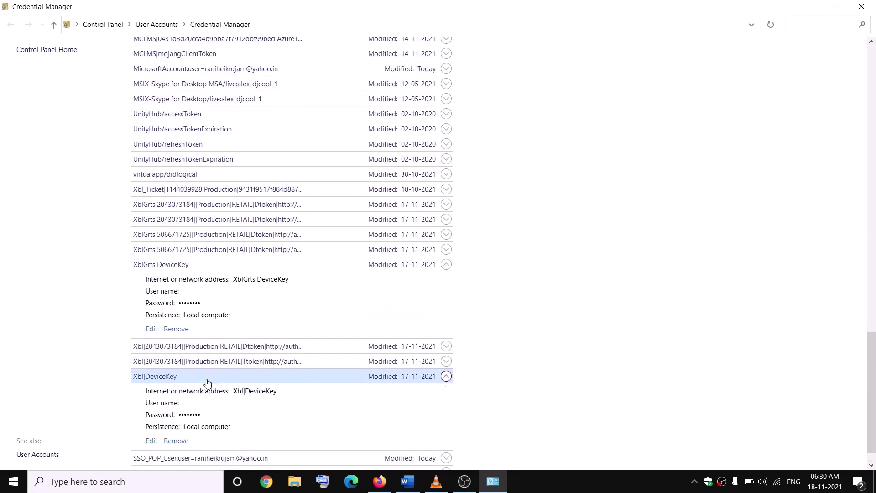
pyautogui.click(176, 329)
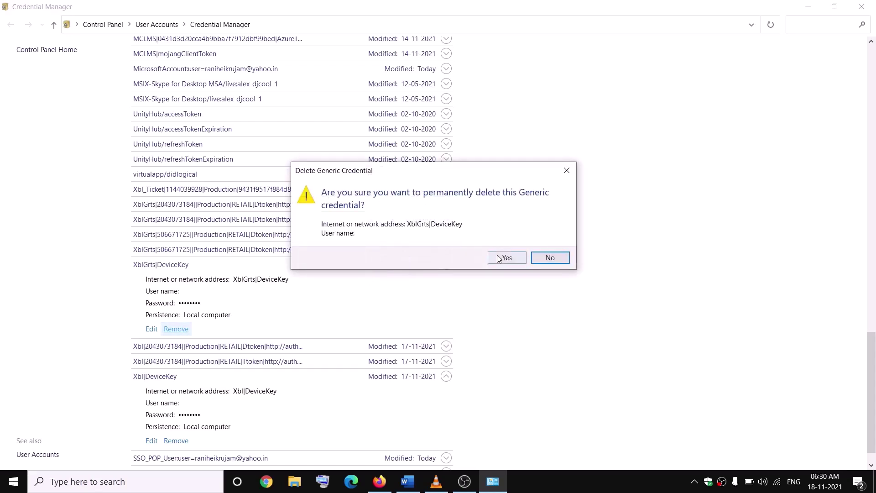
pyautogui.click(499, 258)
# Step: Remove the Xbl|DeviceKey credential, then close Credential Manager
pyautogui.scroll(-15, 233, 354)
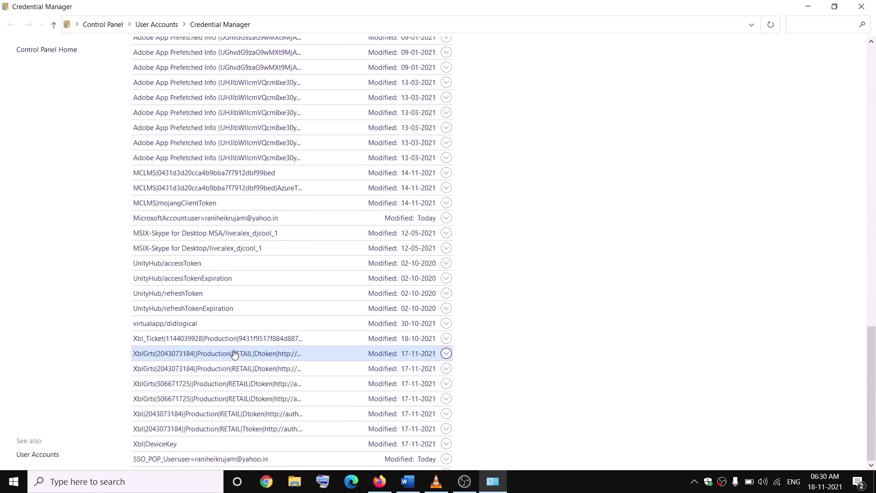
pyautogui.click(157, 415)
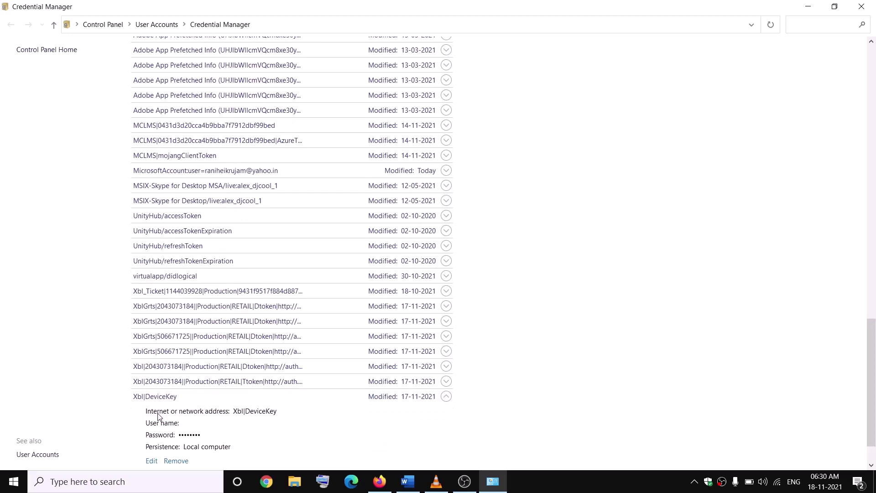
pyautogui.scroll(-2, 158, 415)
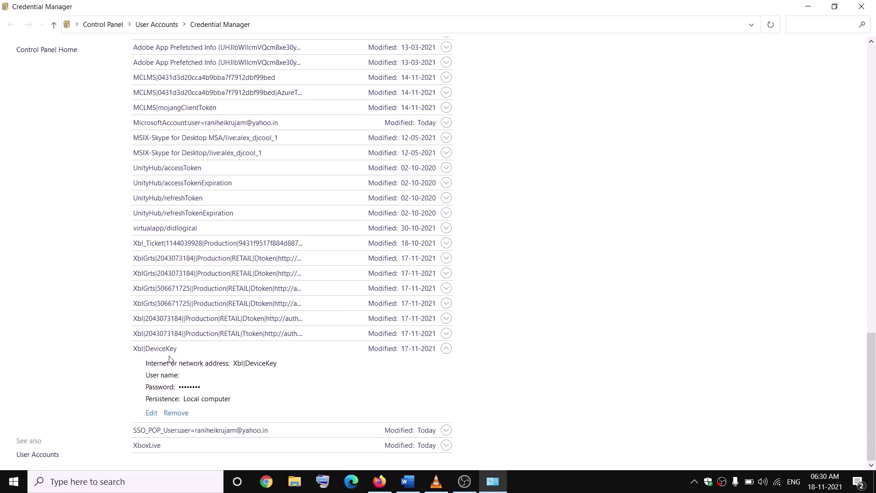
pyautogui.click(181, 413)
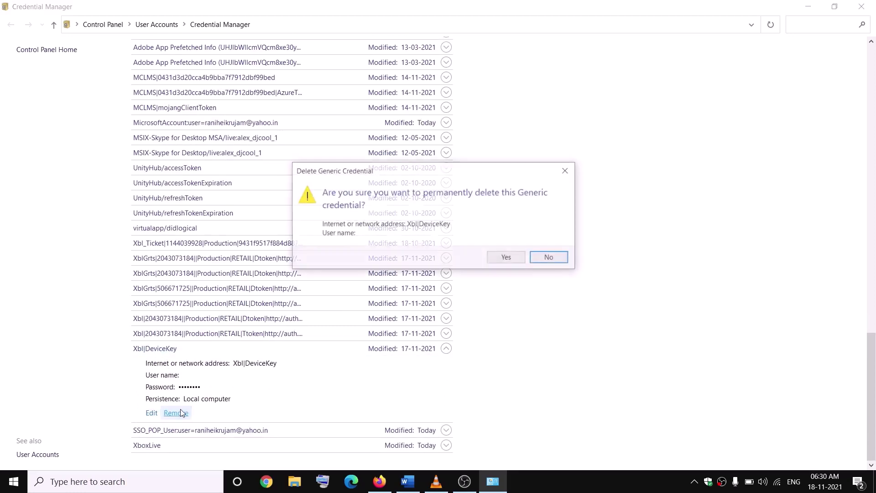
pyautogui.click(500, 257)
pyautogui.click(861, 6)
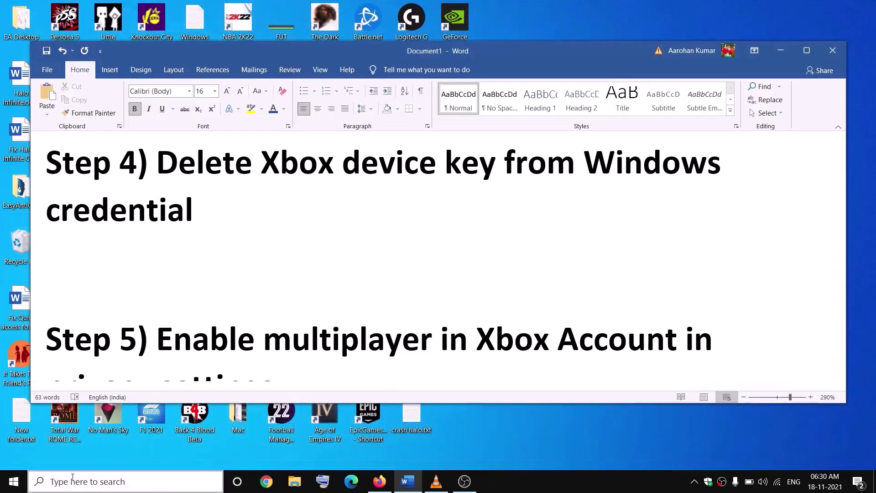
# Step: Dismiss the Start power menu, scroll to Step 5 and select the account.xbox.com link
pyautogui.click(14, 481)
pyautogui.click(20, 458)
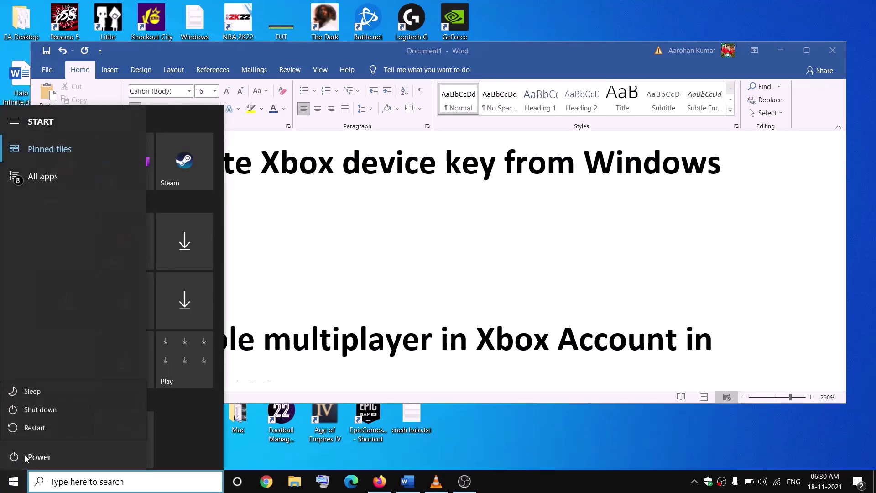
pyautogui.press('Escape')
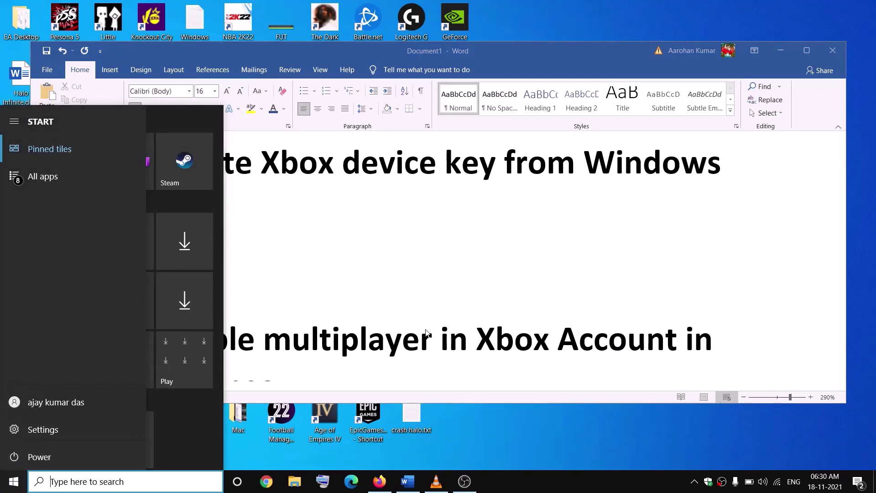
pyautogui.click(475, 316)
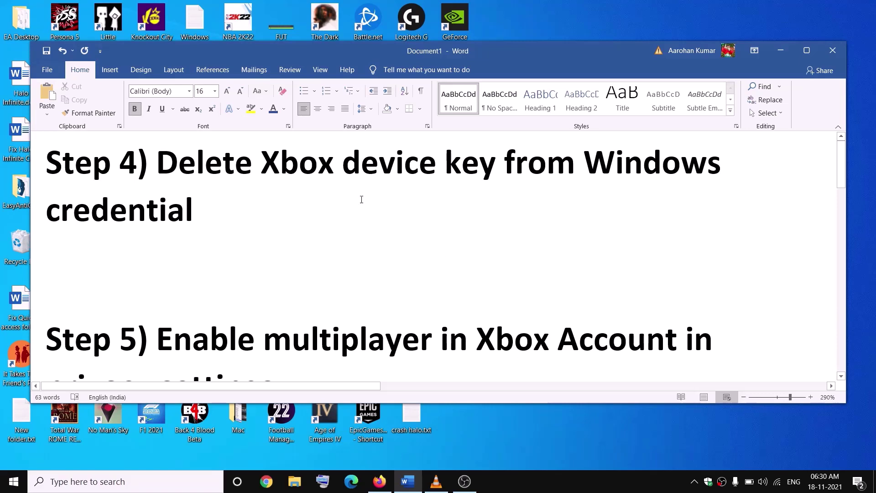
pyautogui.scroll(-3, 356, 199)
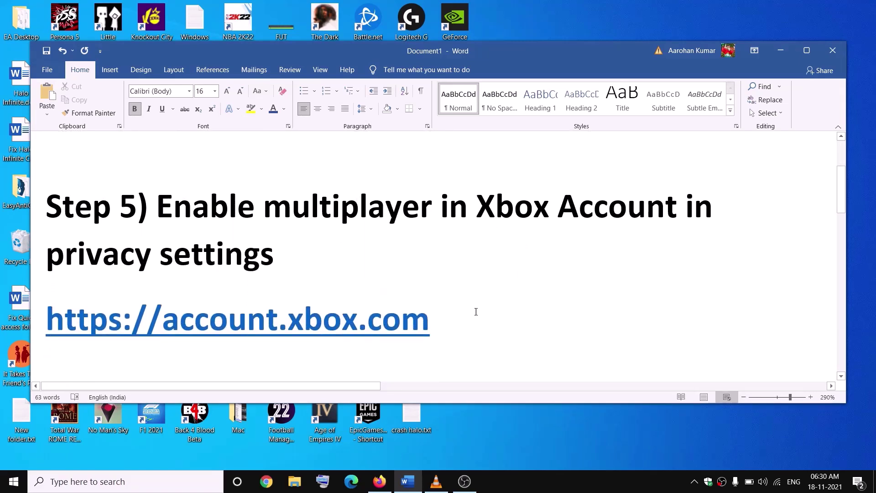
pyautogui.moveTo(445, 316); pyautogui.dragTo(99, 328)
# Step: Open account.xbox.com, go to Xbox Profile > Privacy Settings, and re-enter the account password
pyautogui.keyDown('ctrl'); pyautogui.click(100, 327); pyautogui.keyUp('ctrl')
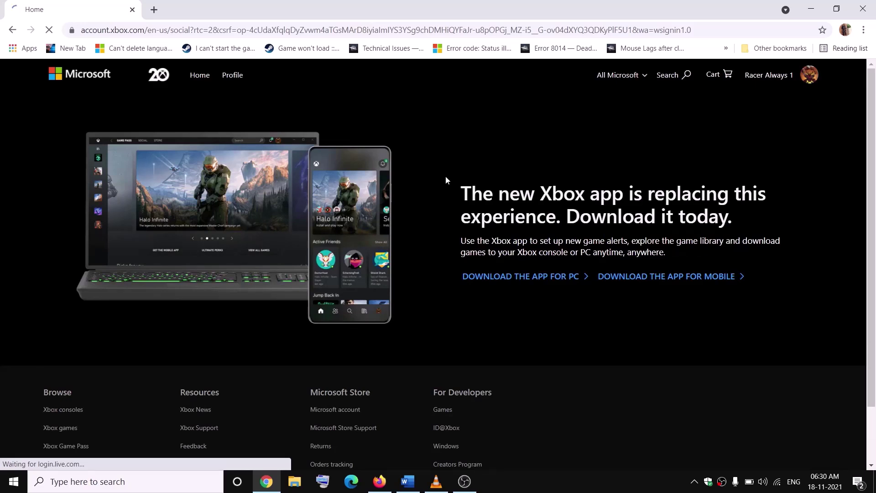
pyautogui.click(810, 82)
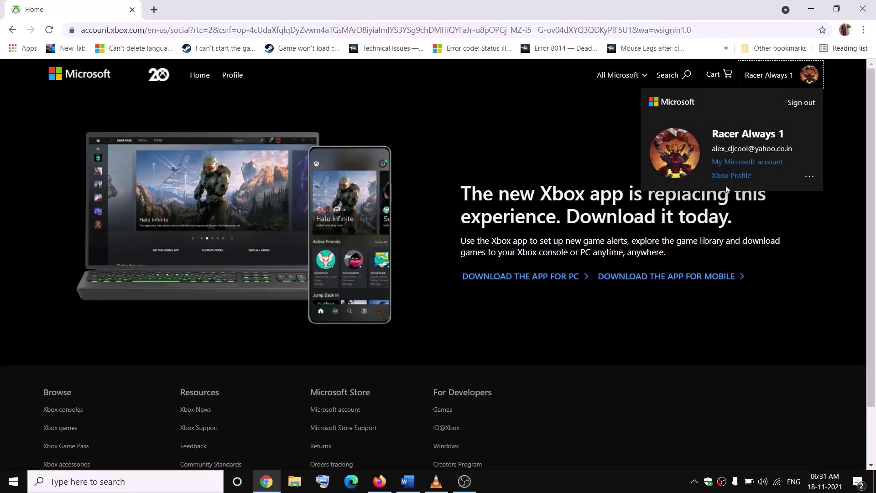
pyautogui.click(733, 176)
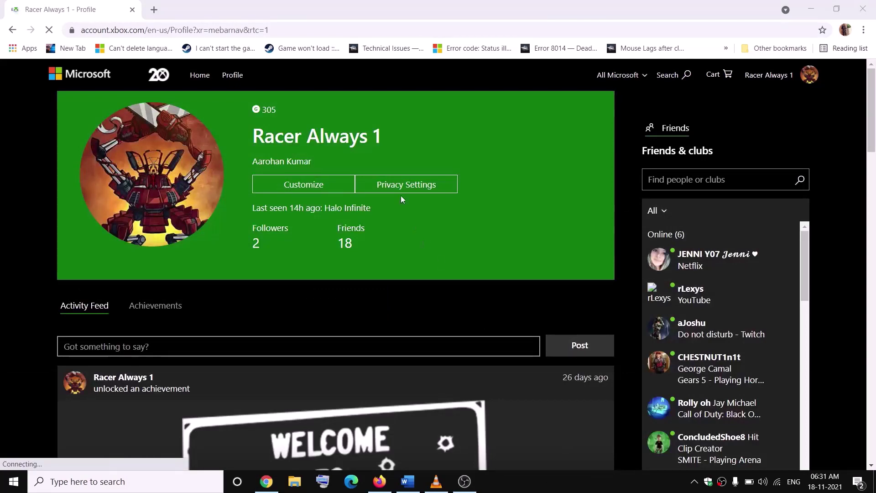
pyautogui.click(418, 186)
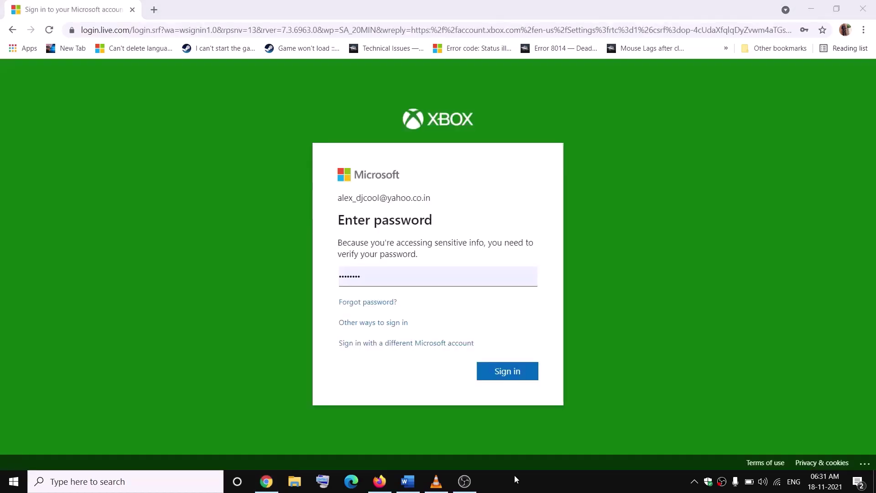
pyautogui.click(497, 372)
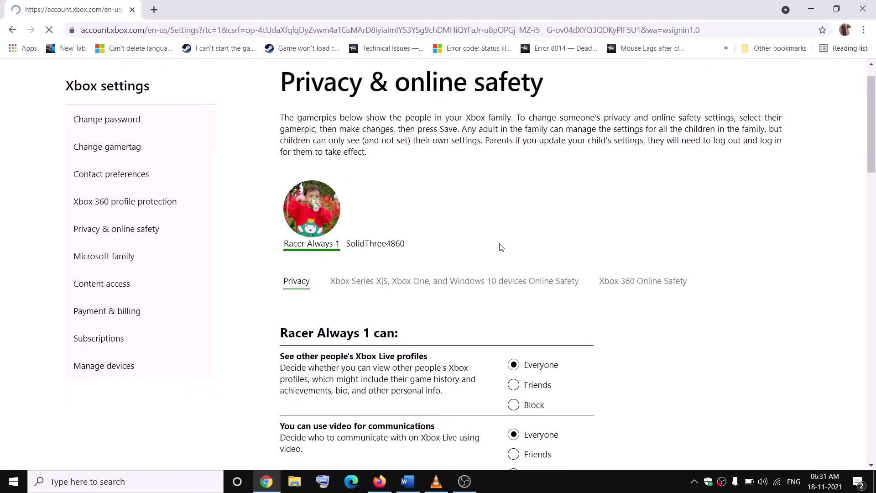
# Step: Choose your own profile and open its Privacy settings category
pyautogui.click(313, 220)
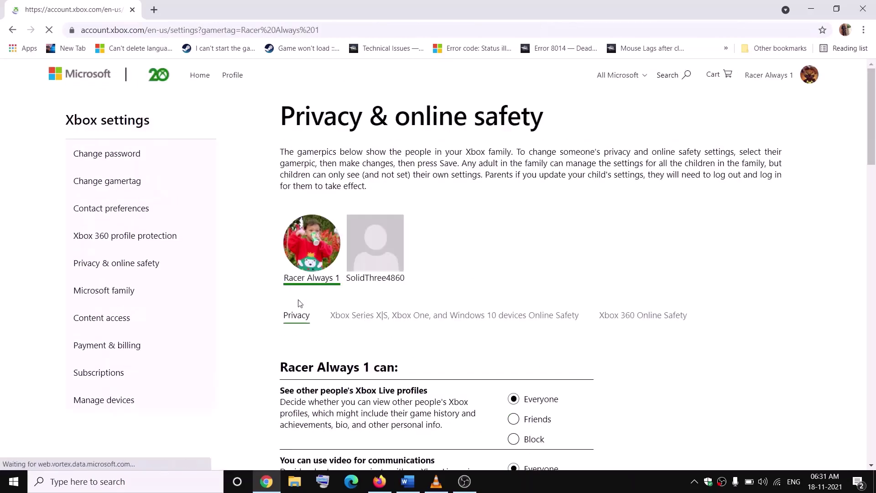
pyautogui.click(297, 320)
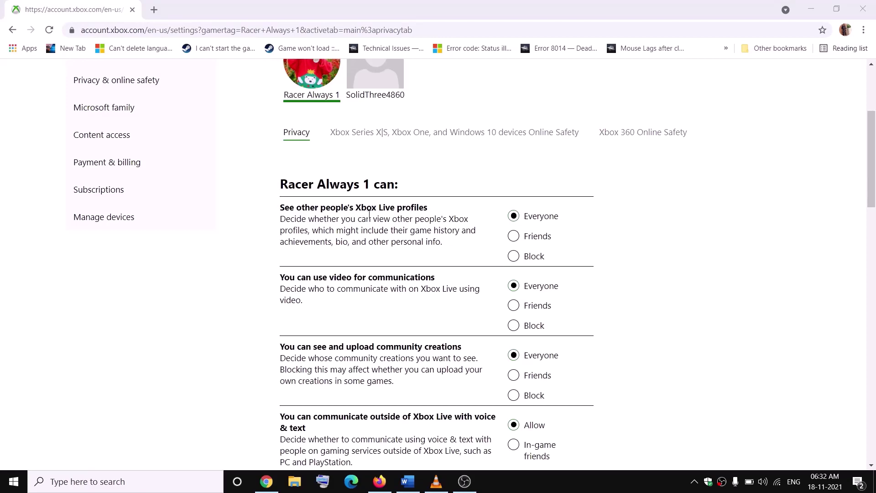
pyautogui.scroll(-1, 401, 214)
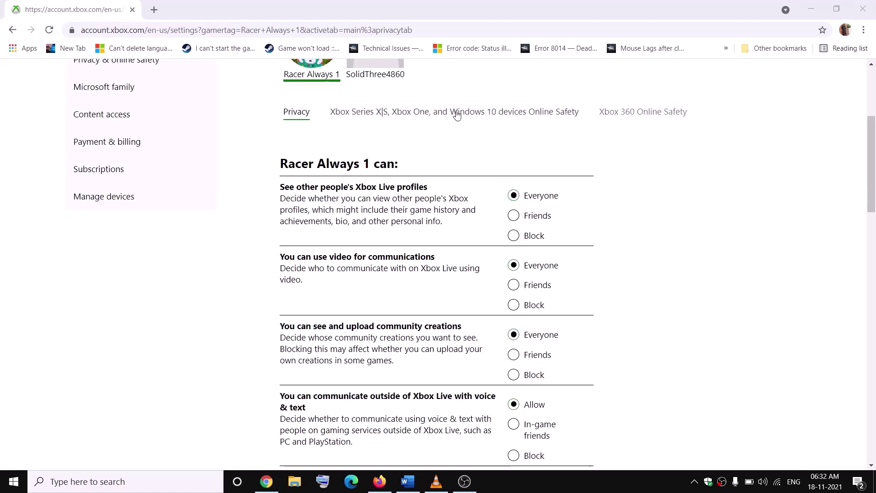
# Step: On the Xbox and Windows 10 Online safety tab, allow joining multiplayer games and submit
pyautogui.click(495, 117)
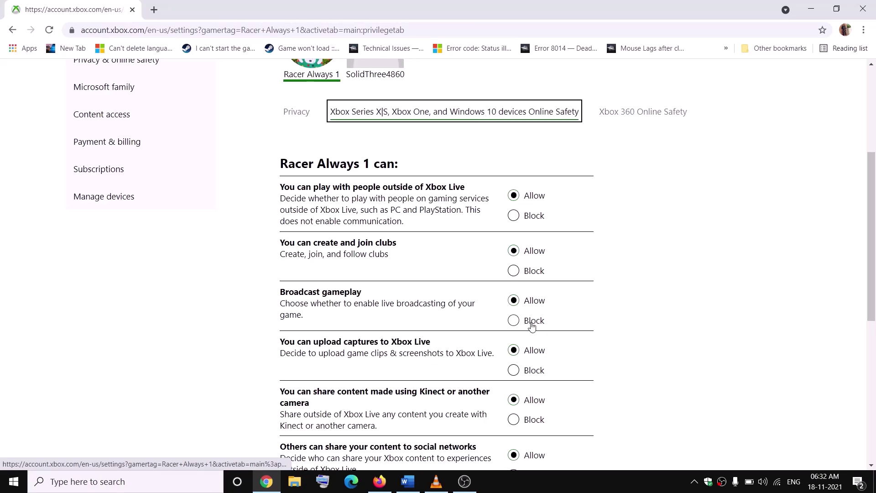
pyautogui.scroll(-3, 522, 327)
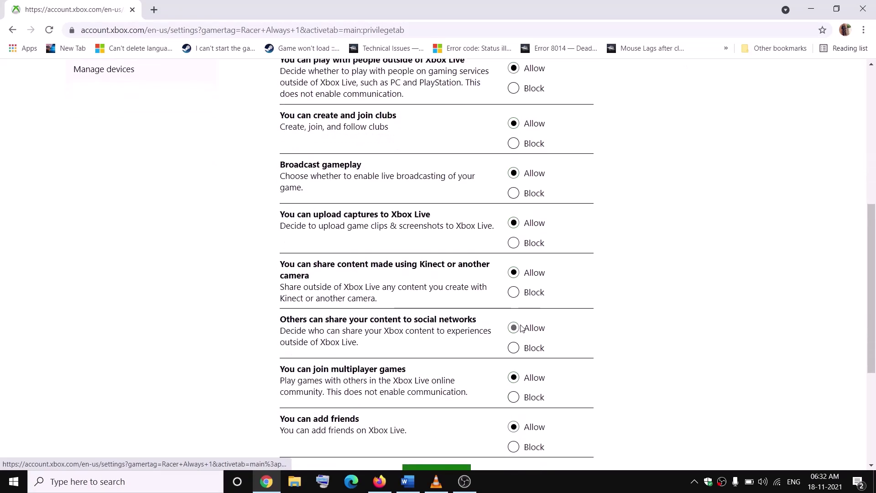
pyautogui.scroll(1, 522, 328)
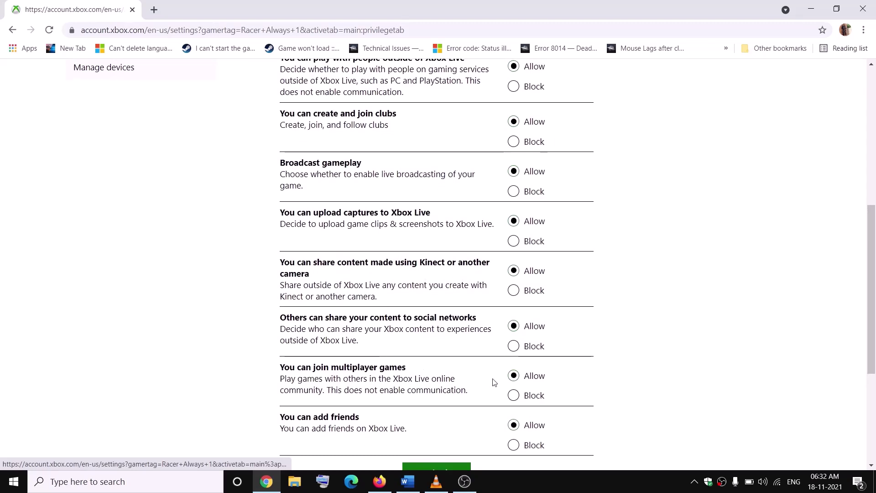
pyautogui.click(513, 396)
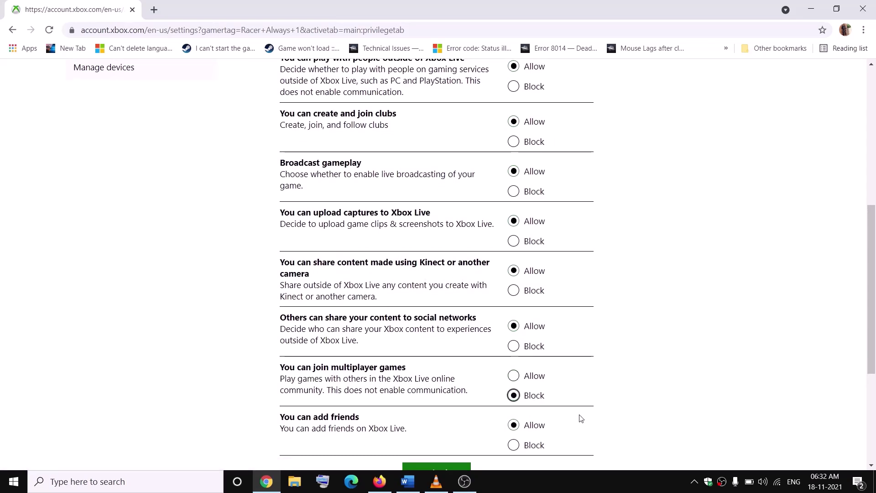
pyautogui.click(514, 376)
pyautogui.scroll(-2, 511, 361)
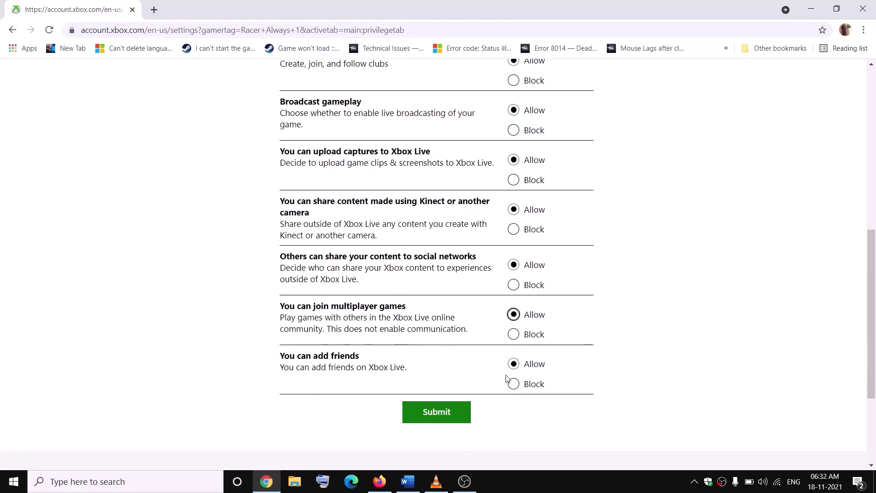
pyautogui.click(443, 417)
# Step: Return to the Word guide at Step 6
pyautogui.click(548, 489)
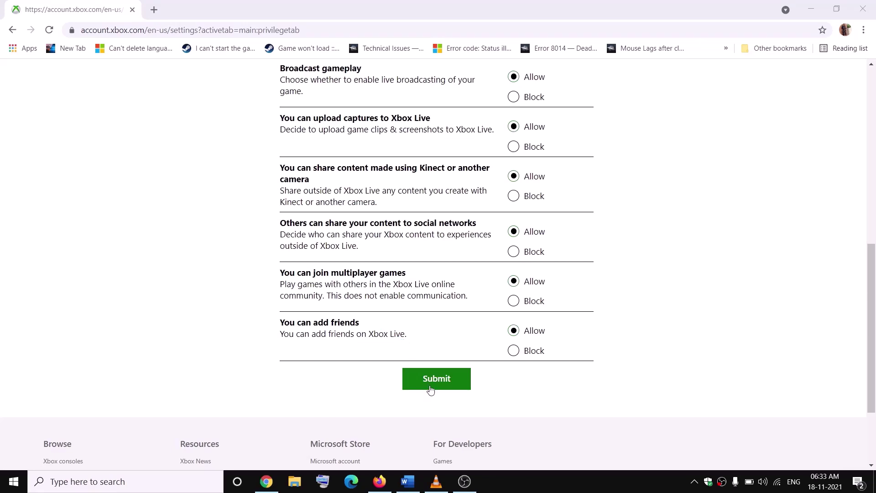
pyautogui.click(410, 487)
pyautogui.scroll(-5, 332, 221)
pyautogui.scroll(2, 332, 221)
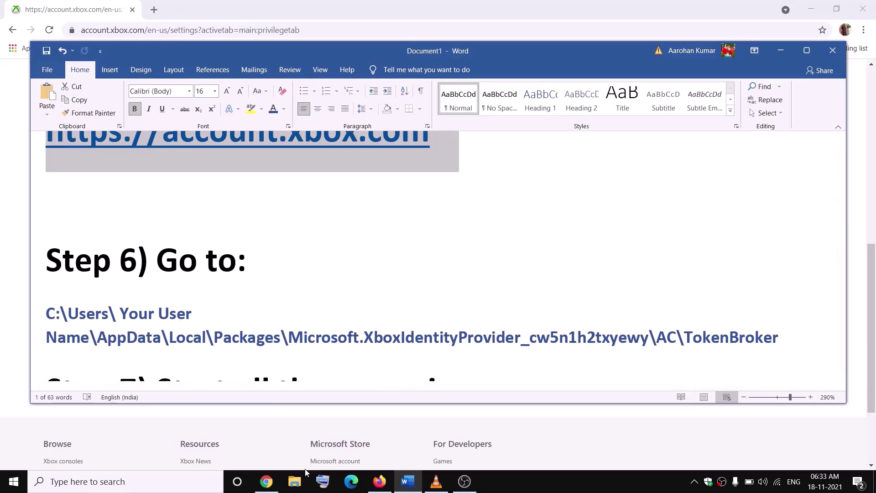
pyautogui.click(297, 483)
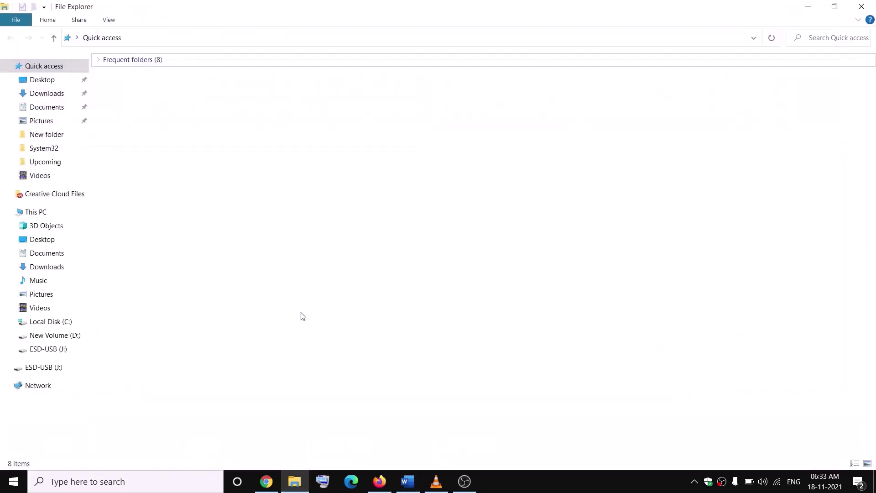
# Step: Browse File Explorer to C:\Users\Test\AppData
pyautogui.click(37, 212)
pyautogui.doubleClick(196, 166)
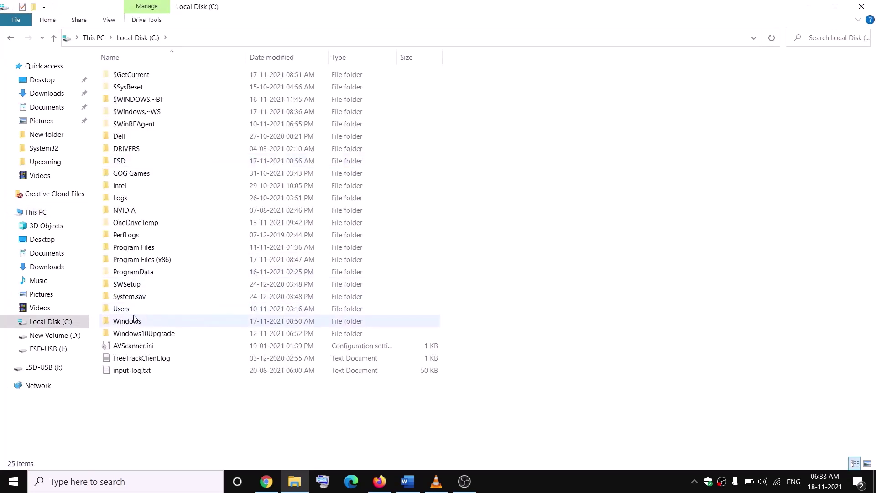
pyautogui.click(132, 312)
pyautogui.doubleClick(132, 312)
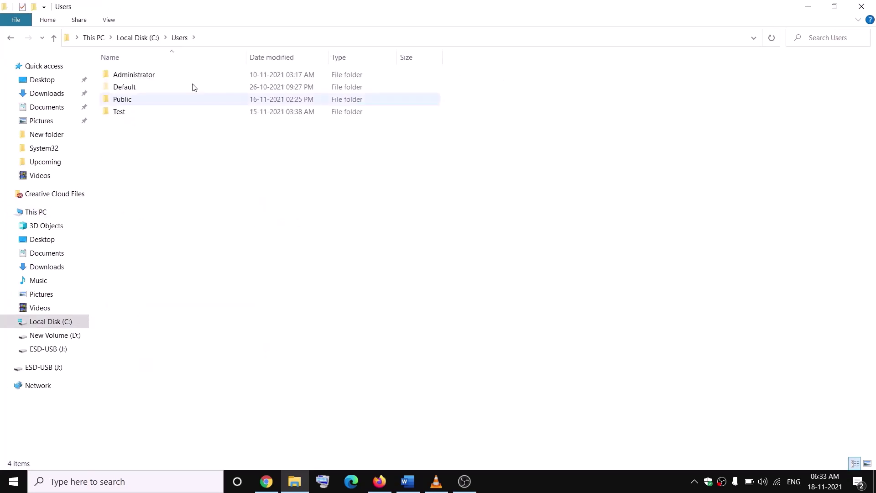
pyautogui.click(129, 114)
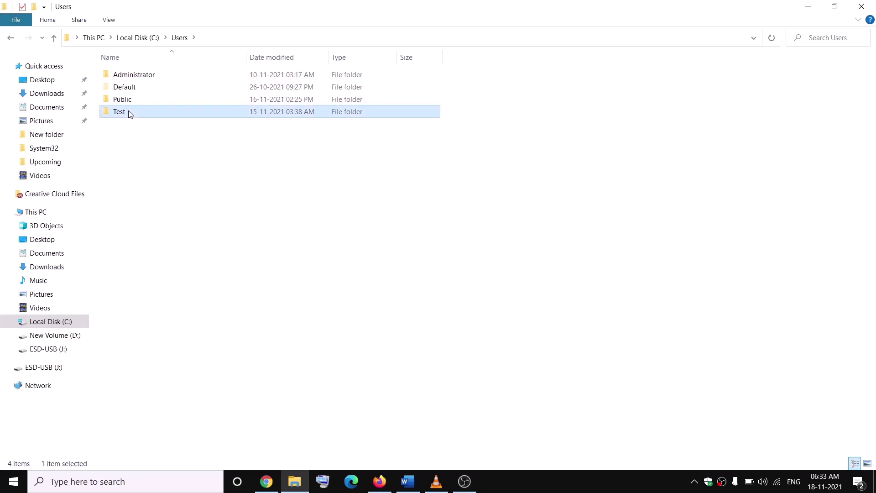
pyautogui.doubleClick(129, 114)
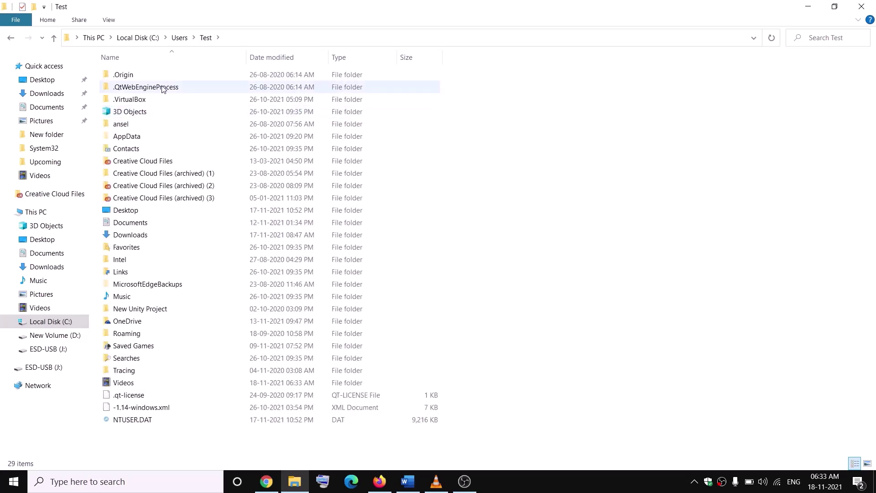
pyautogui.click(125, 138)
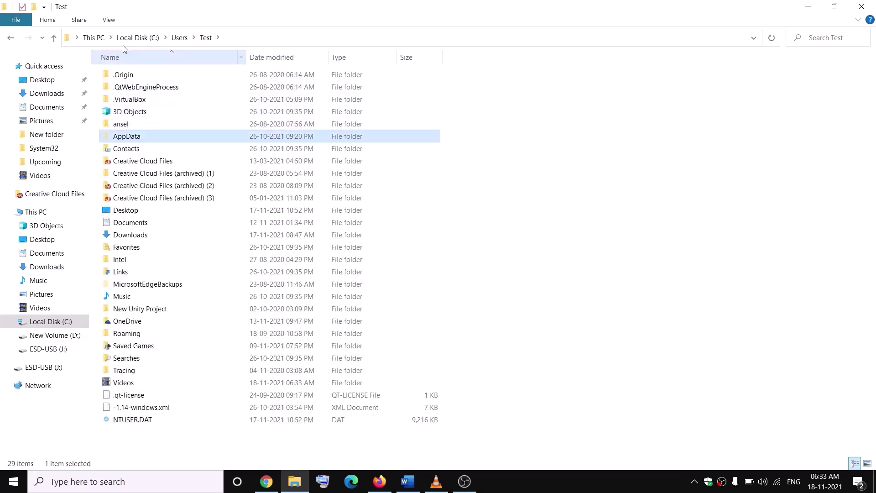
pyautogui.click(108, 19)
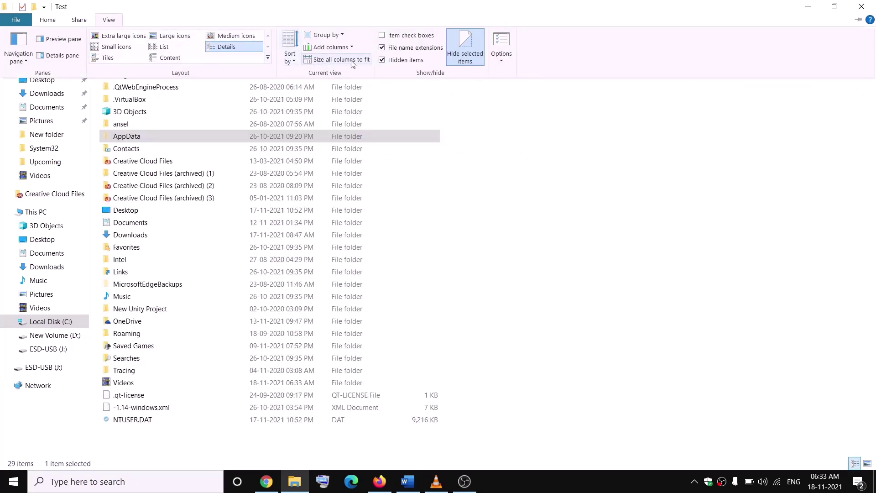
pyautogui.click(135, 137)
pyautogui.doubleClick(136, 138)
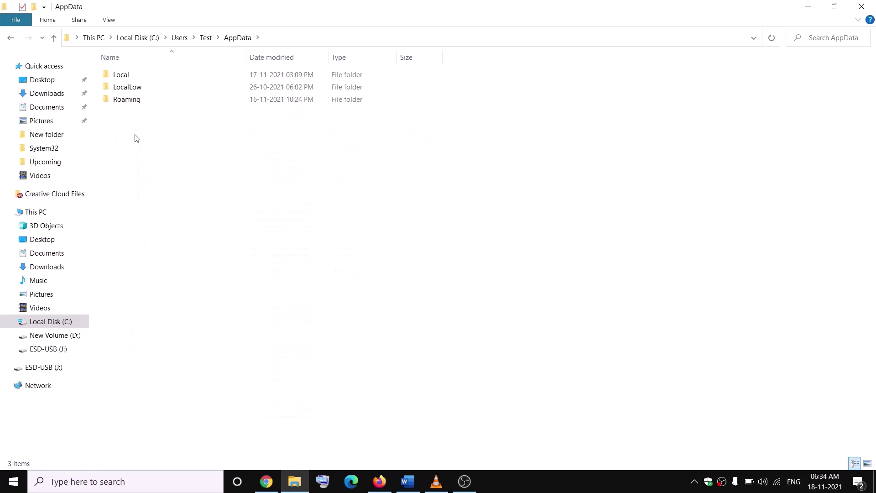
# Step: Continue into Local\Packages\Microsoft.XboxIdentityProvider_8wekyb3d8bbwe\AC\TokenBroker
pyautogui.doubleClick(141, 77)
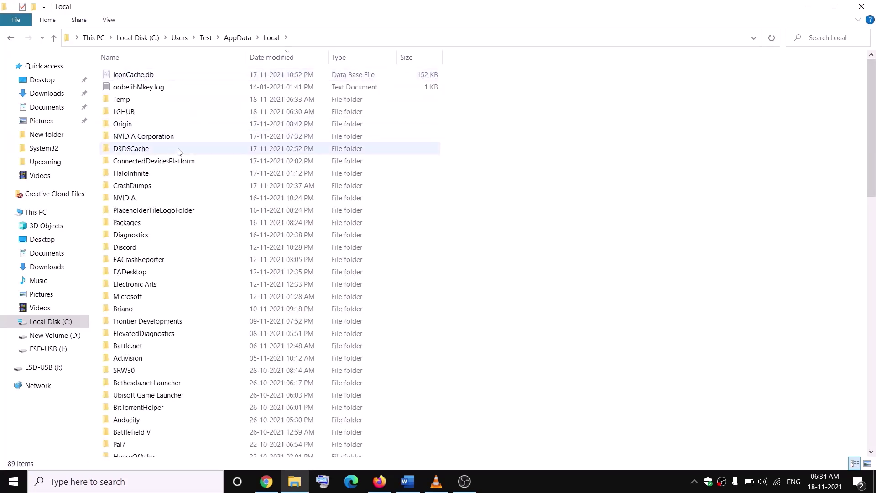
pyautogui.click(132, 225)
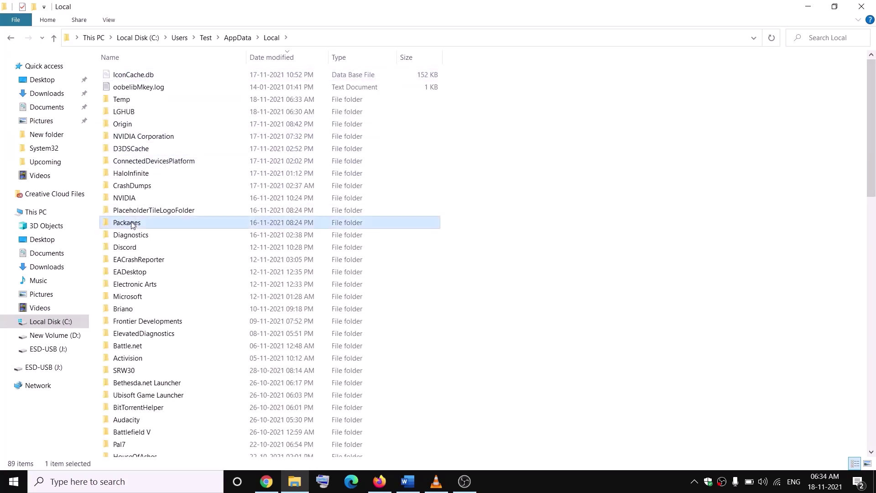
pyautogui.doubleClick(141, 225)
pyautogui.scroll(-20, 180, 244)
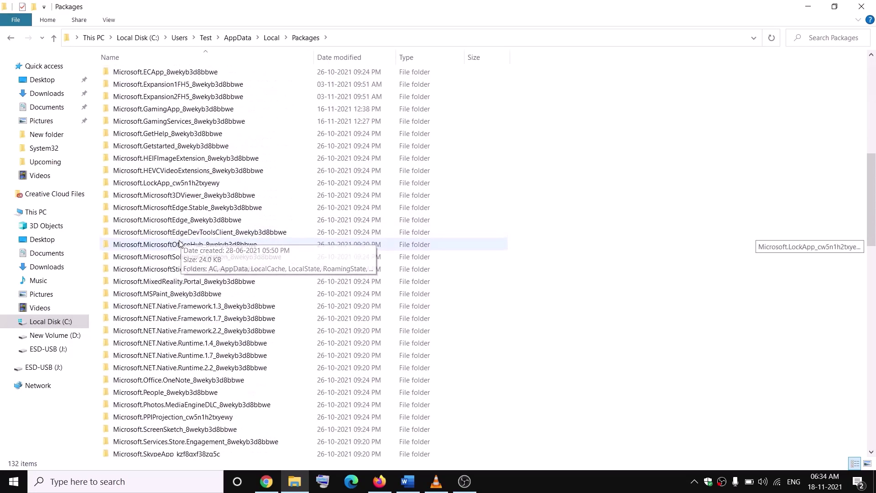
pyautogui.scroll(-2, 181, 245)
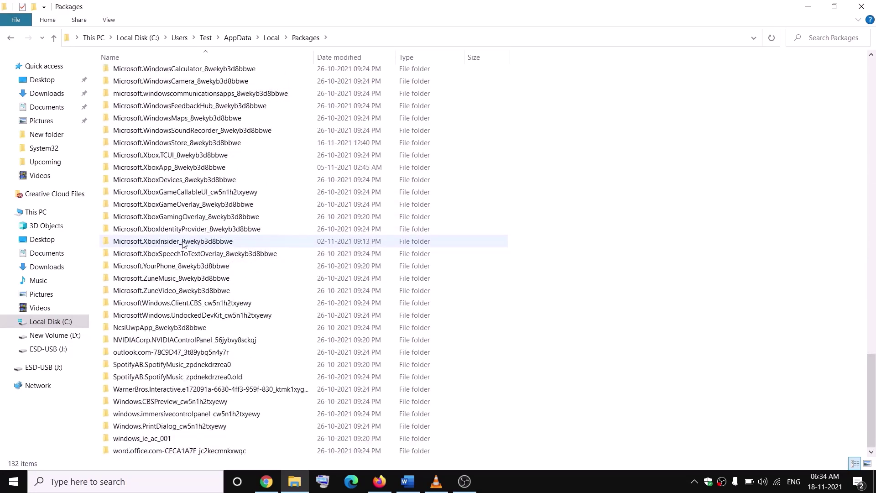
pyautogui.click(167, 233)
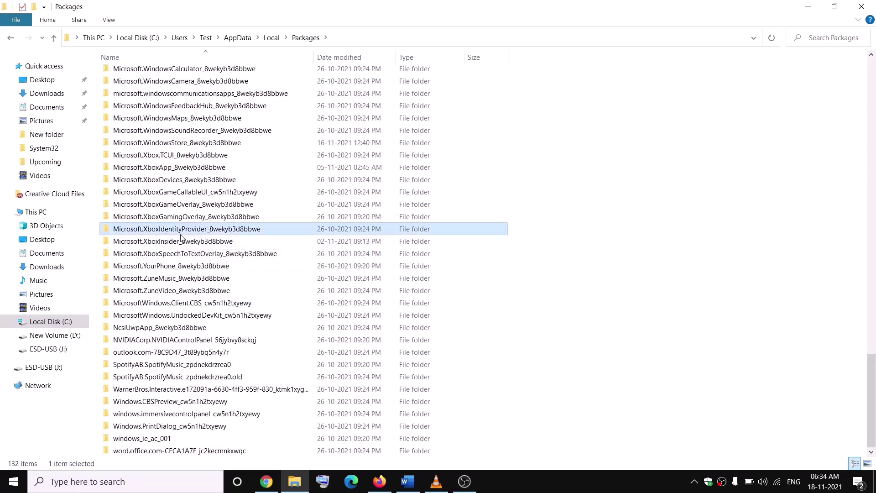
pyautogui.doubleClick(204, 234)
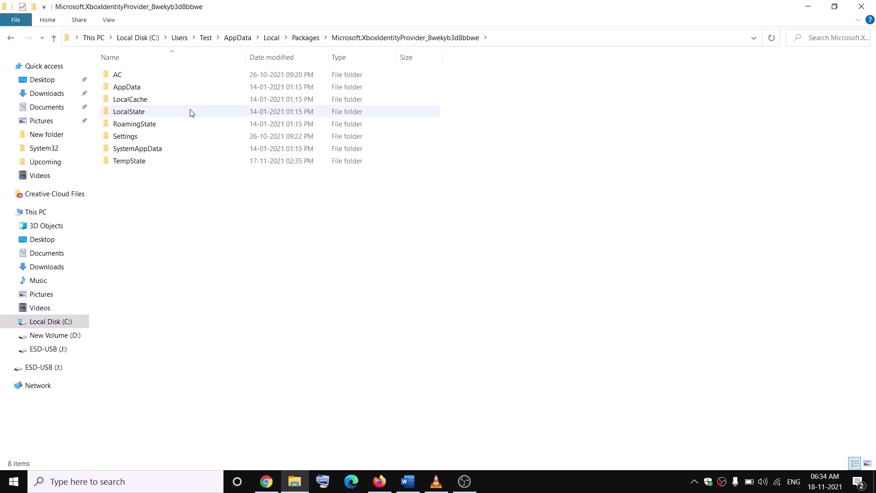
pyautogui.click(118, 76)
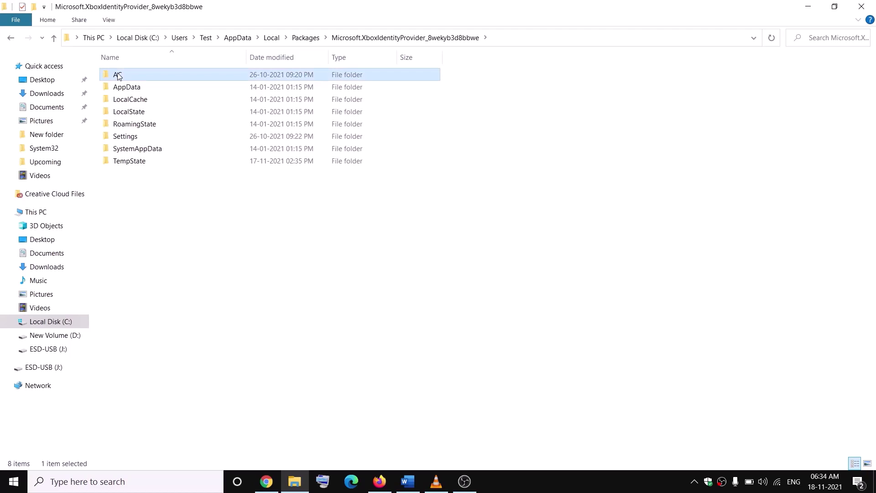
pyautogui.doubleClick(135, 77)
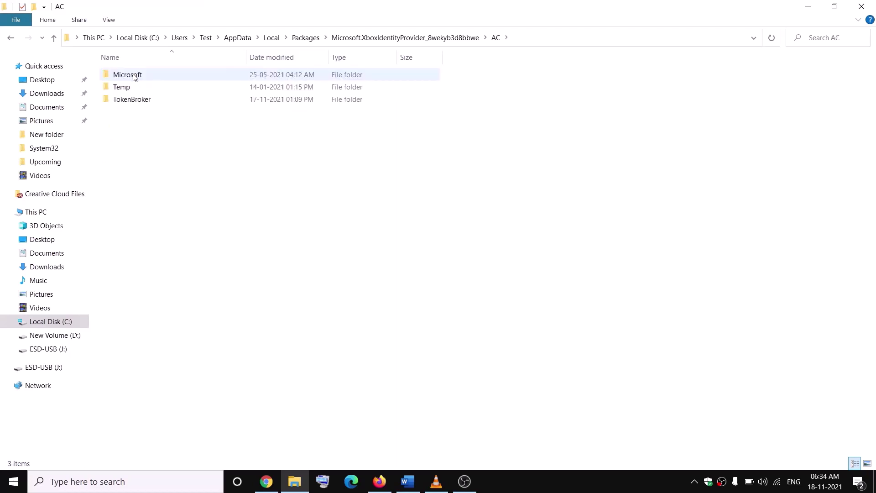
pyautogui.click(143, 106)
pyautogui.doubleClick(148, 104)
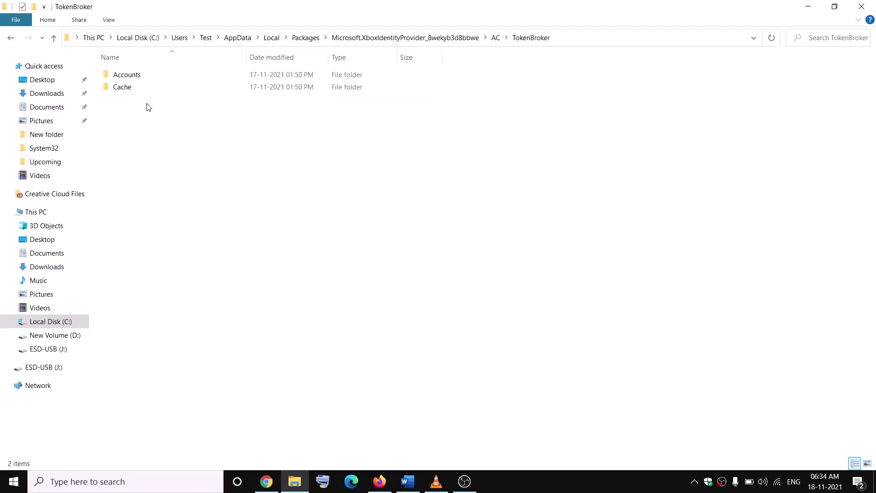
# Step: Delete the Accounts and Cache folders, then close File Explorer
pyautogui.moveTo(207, 121); pyautogui.dragTo(132, 74)
pyautogui.rightClick(130, 74)
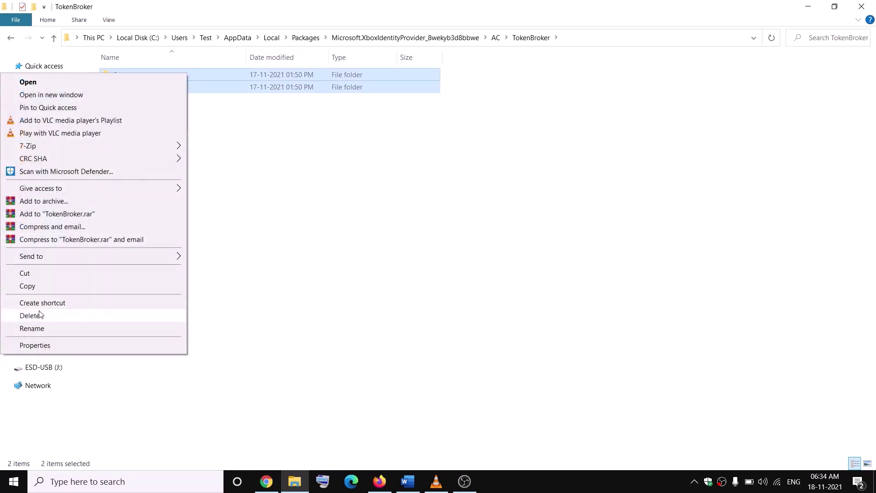
pyautogui.click(30, 316)
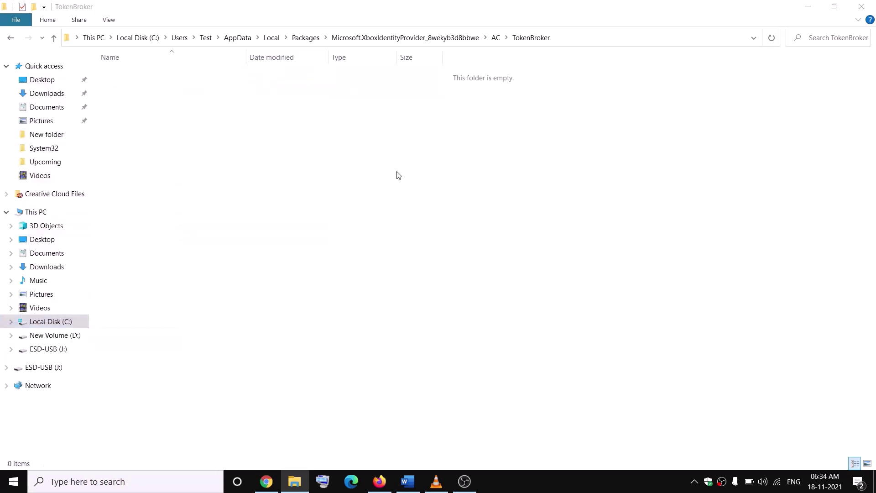
pyautogui.click(863, 6)
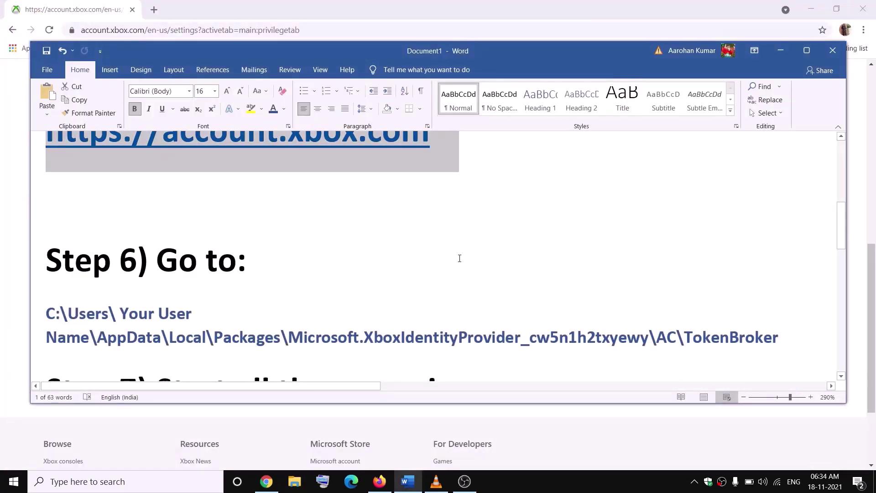
# Step: Scroll the Word guide to Step 7's list of services to start
pyautogui.scroll(-5, 460, 260)
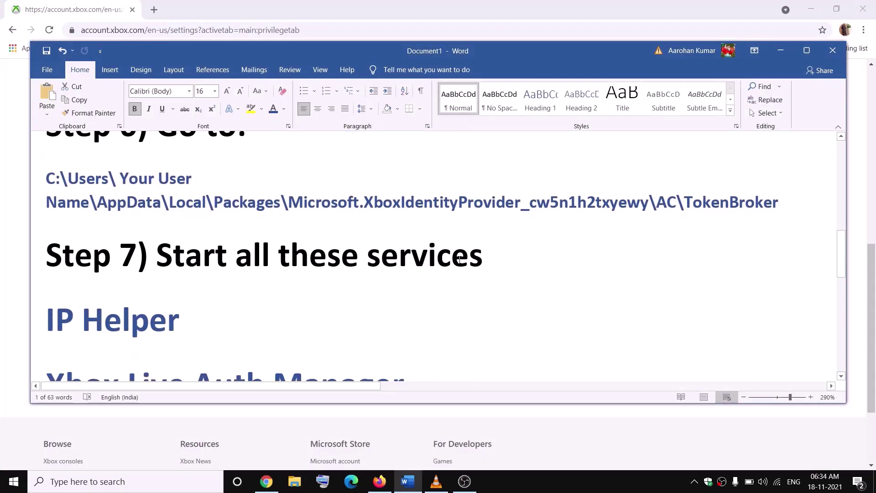
pyautogui.scroll(-3, 460, 260)
pyautogui.scroll(2, 460, 259)
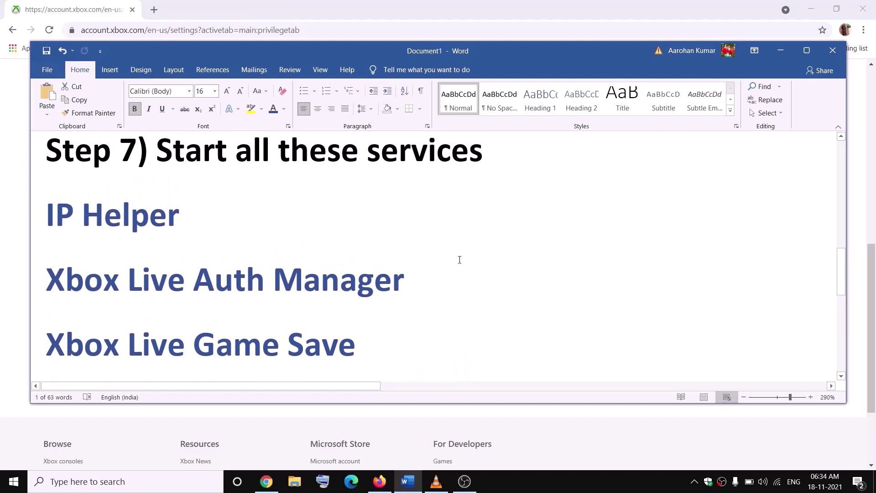
# Step: Search for 'services' and launch the Services app
pyautogui.click(98, 483)
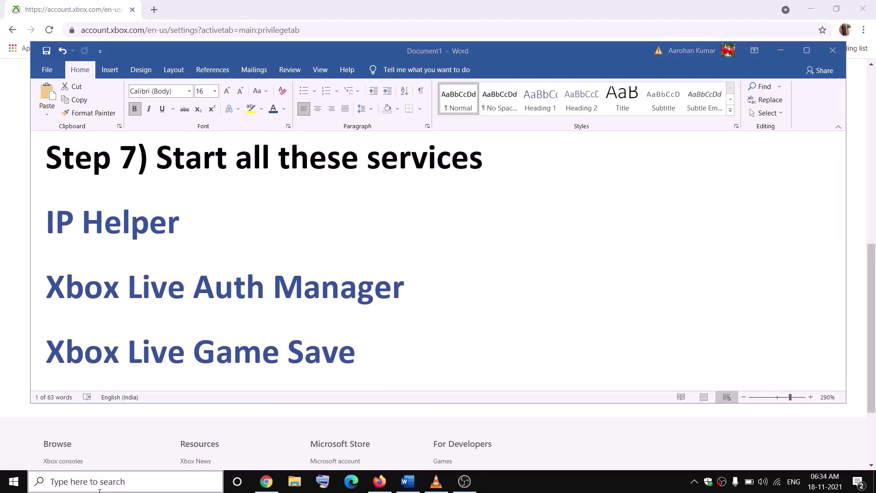
pyautogui.write('services')
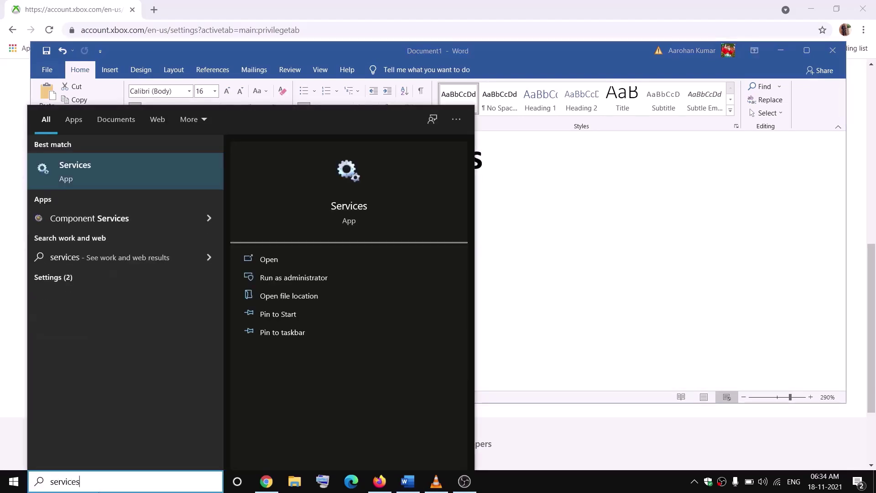
pyautogui.press('Return')
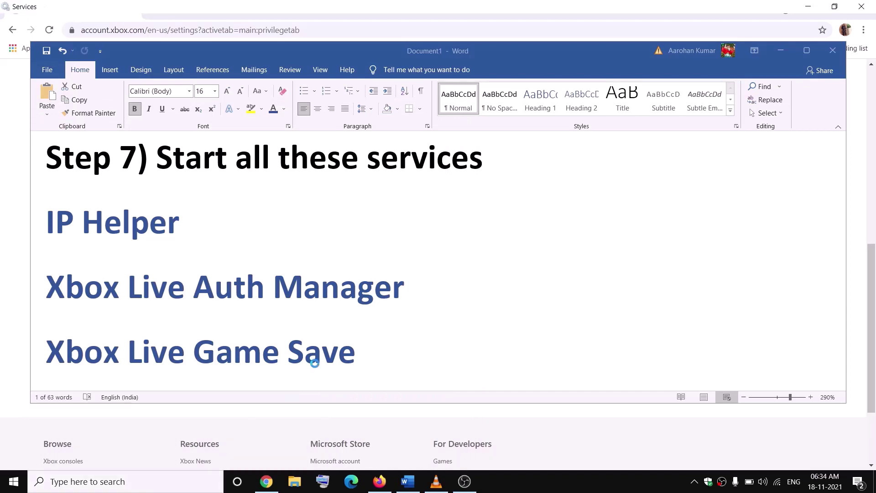
# Step: Keep IP Helper's startup type on Automatic and apply it
pyautogui.click(381, 277)
pyautogui.press('i')
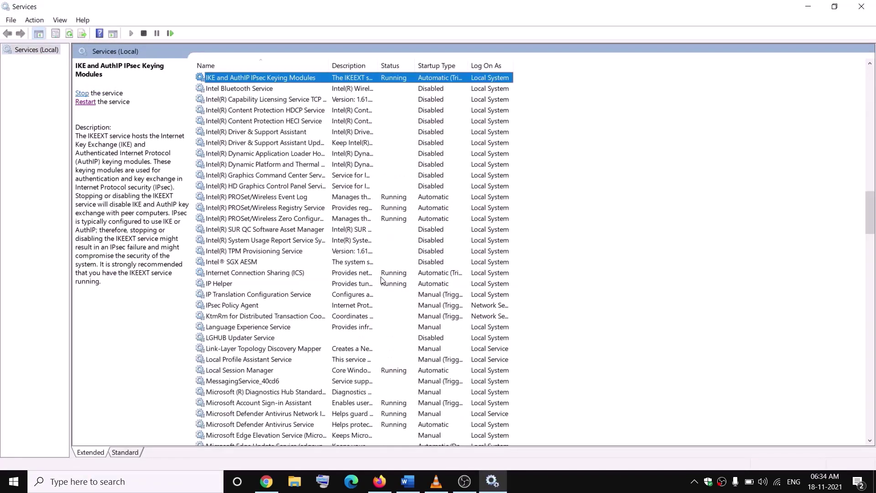
pyautogui.doubleClick(218, 284)
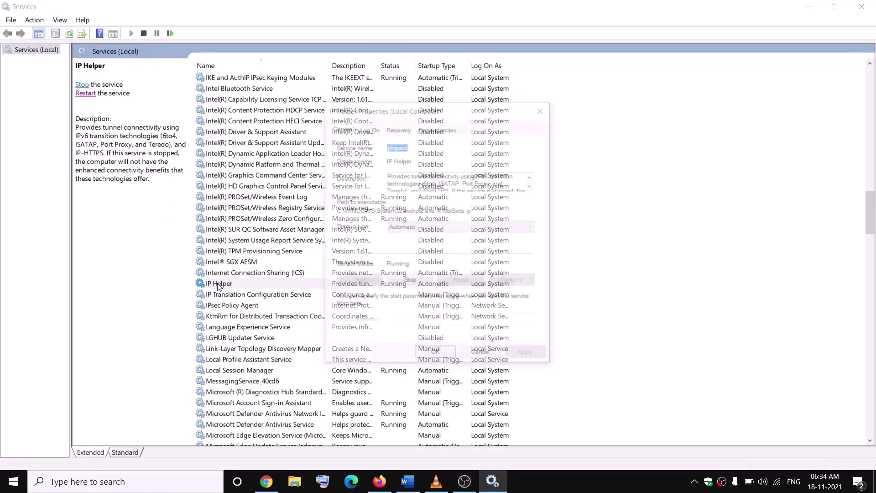
pyautogui.click(415, 227)
pyautogui.click(415, 238)
pyautogui.click(527, 355)
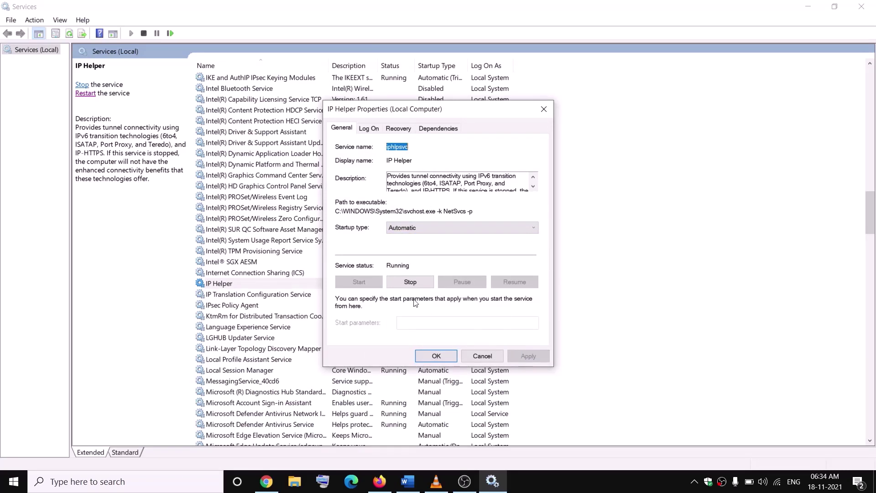
pyautogui.click(438, 356)
# Step: Set Xbox Live Auth Manager's startup type to Automatic and apply it
pyautogui.click(366, 353)
pyautogui.press('x')
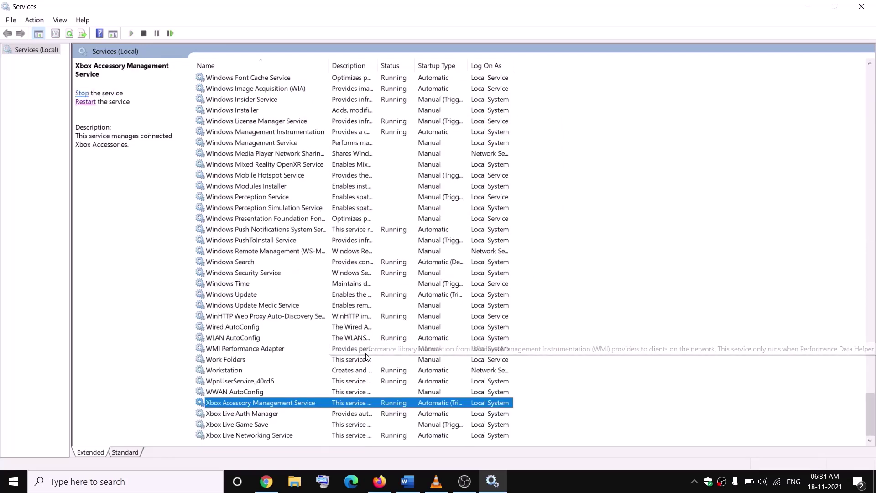
pyautogui.doubleClick(252, 404)
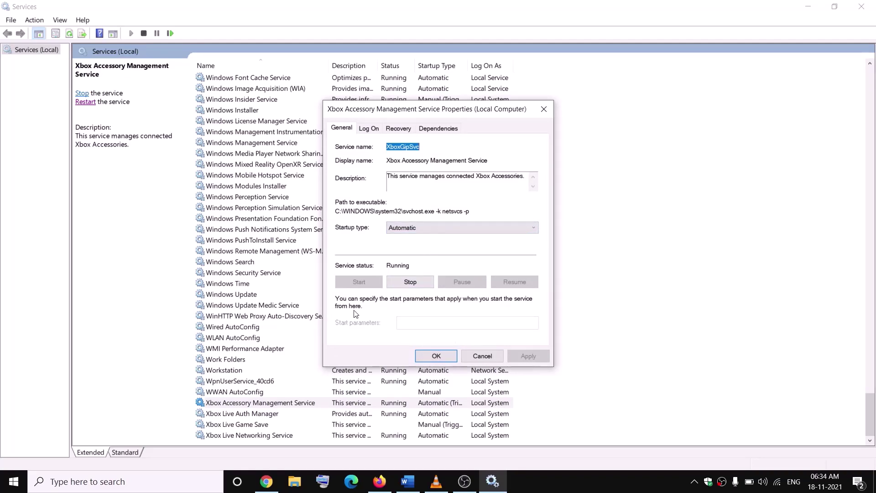
pyautogui.click(428, 356)
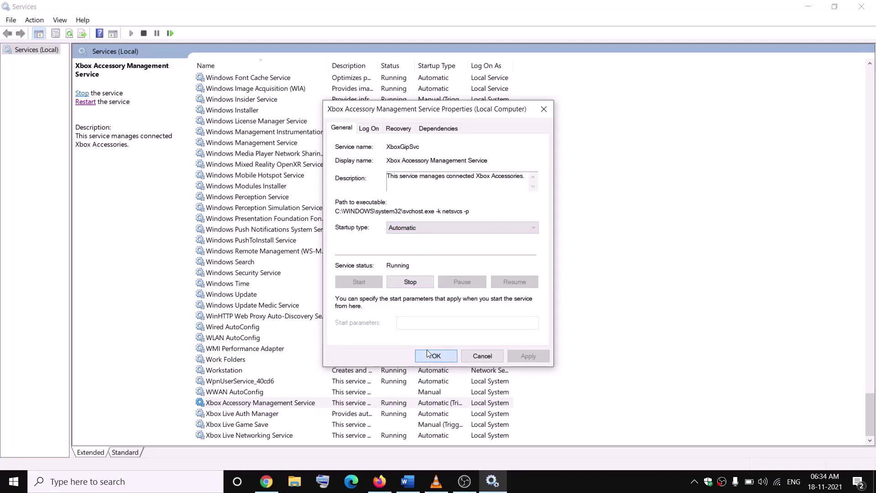
pyautogui.doubleClick(269, 415)
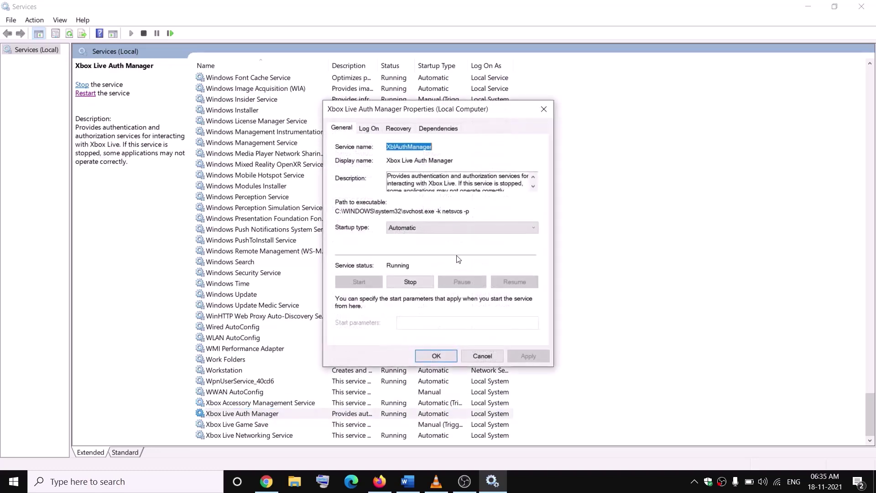
pyautogui.click(427, 228)
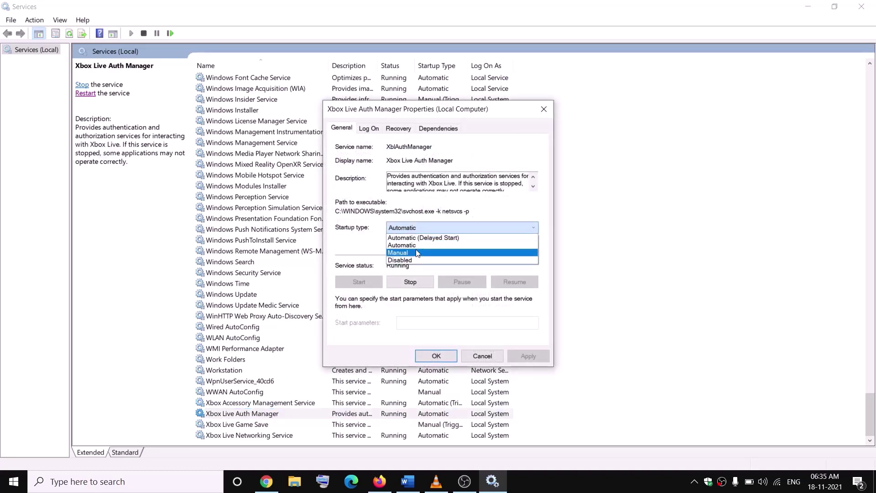
pyautogui.click(418, 249)
pyautogui.click(416, 229)
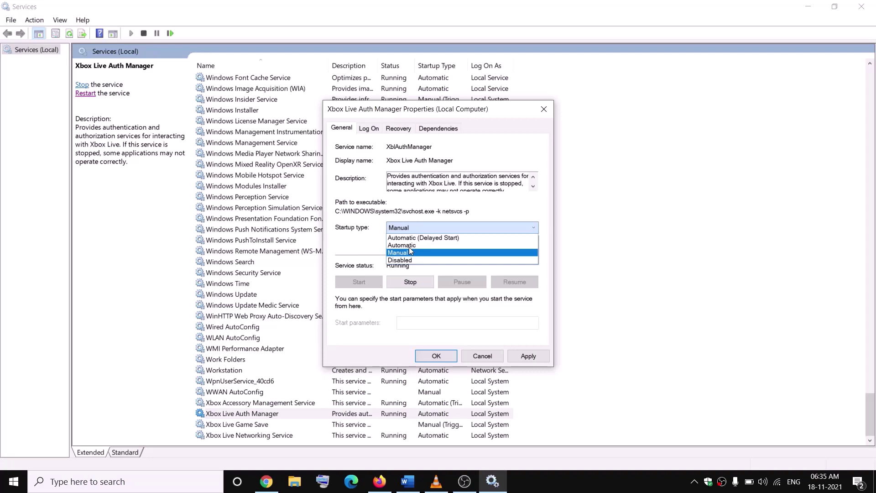
pyautogui.click(409, 247)
pyautogui.click(535, 352)
pyautogui.click(443, 358)
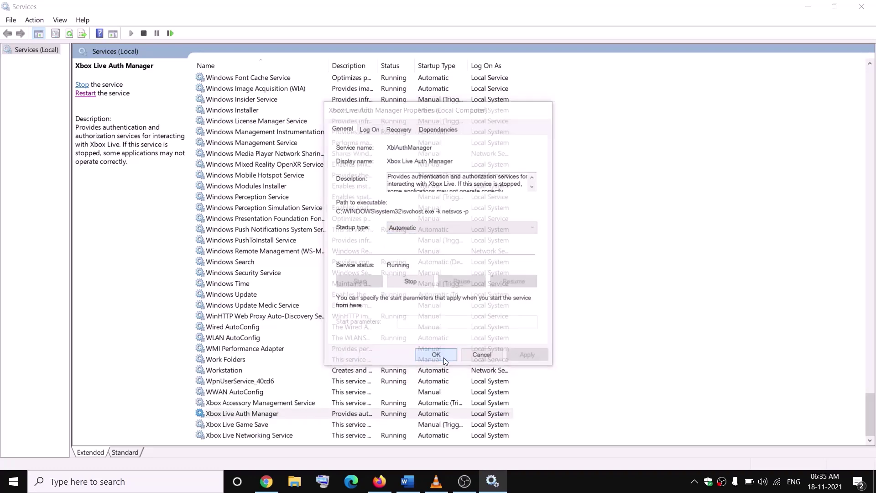
# Step: Set Xbox Live Game Save to Automatic startup and start the service
pyautogui.doubleClick(246, 426)
pyautogui.click(456, 228)
pyautogui.click(425, 245)
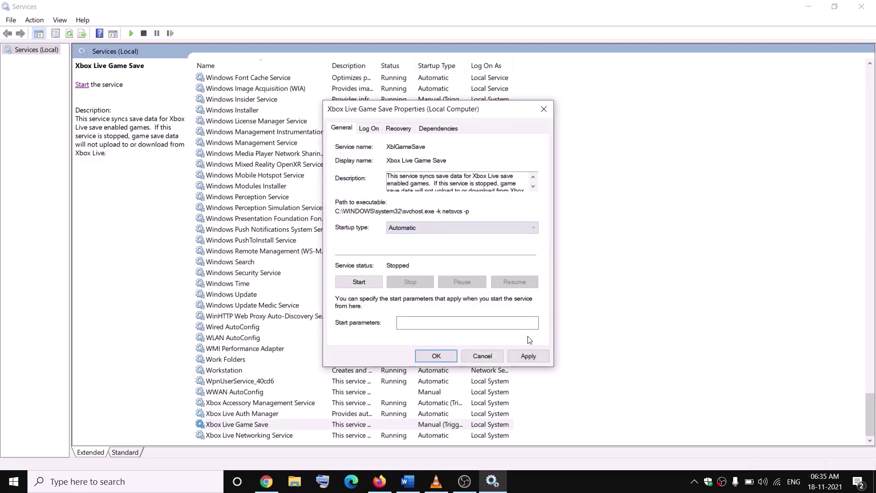
pyautogui.click(524, 355)
pyautogui.click(350, 279)
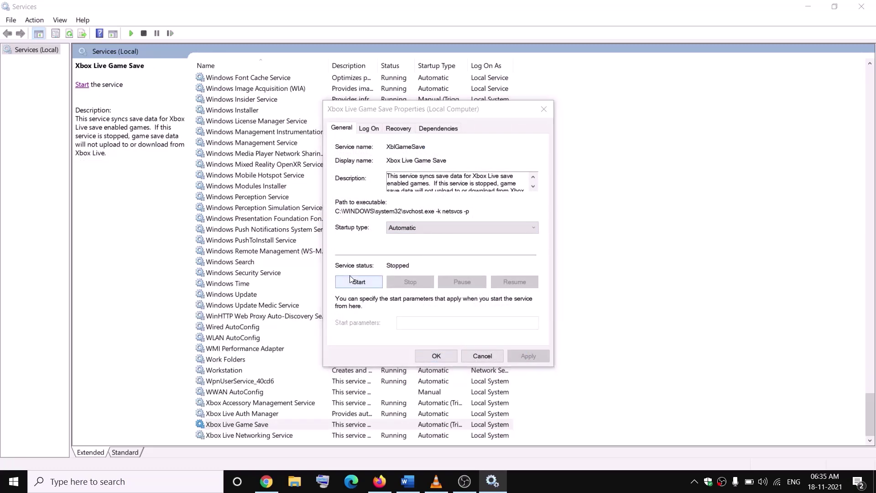
pyautogui.click(436, 356)
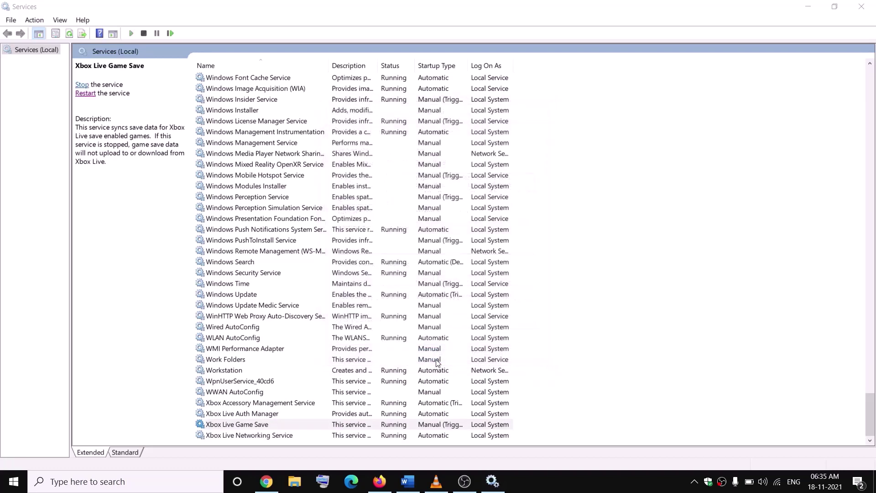
# Step: Keep Xbox Live Networking Service on Automatic startup and apply it
pyautogui.doubleClick(257, 436)
pyautogui.click(444, 226)
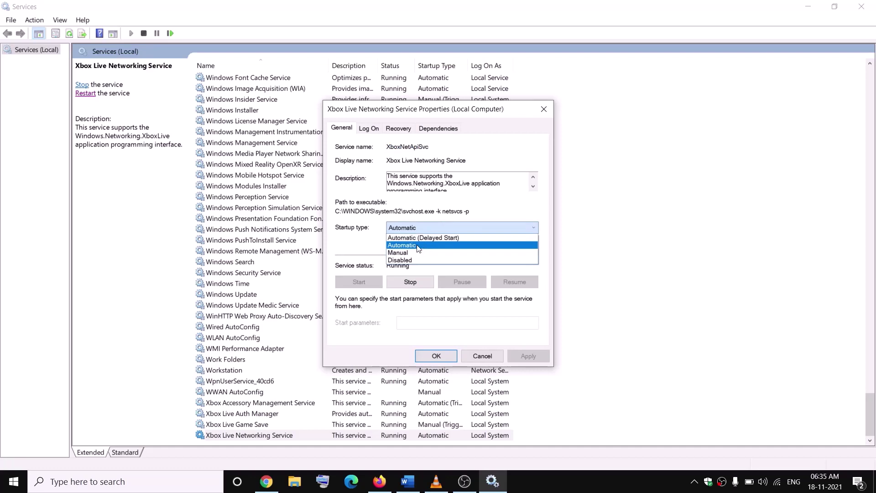
pyautogui.click(417, 246)
pyautogui.click(526, 356)
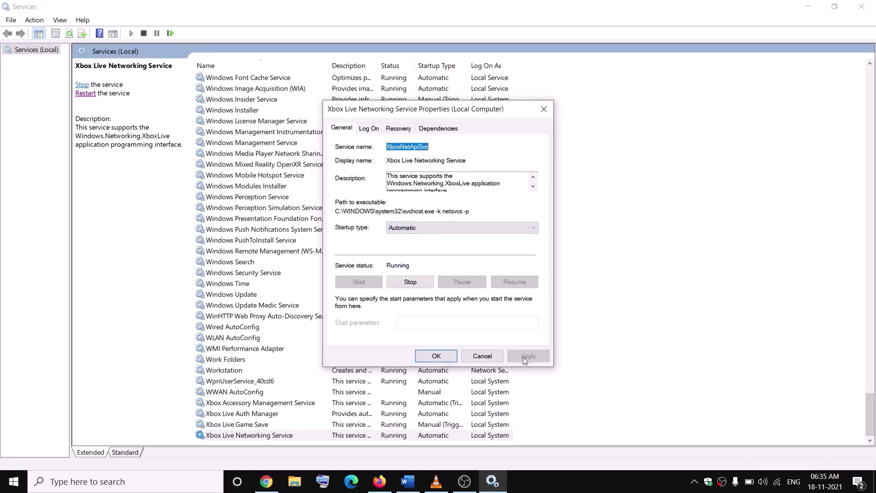
pyautogui.click(435, 356)
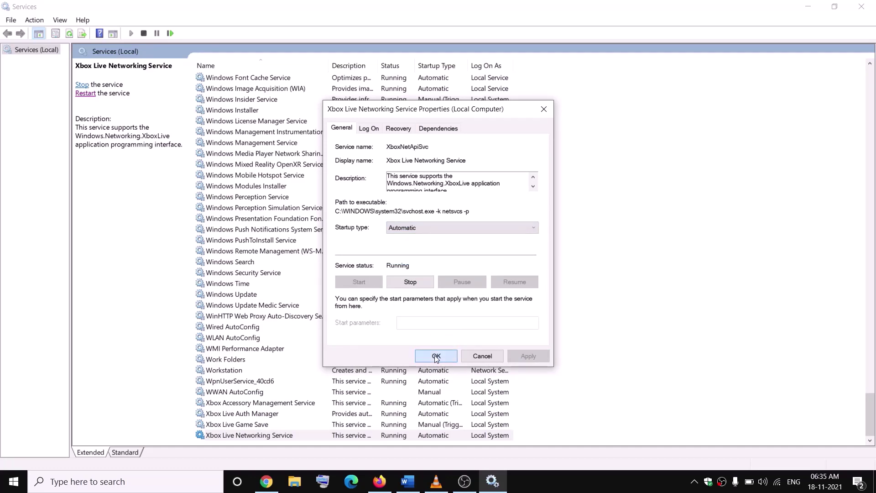
pyautogui.click(283, 315)
# Step: Stop the first Gaming Services entry and start it again
pyautogui.press('g')
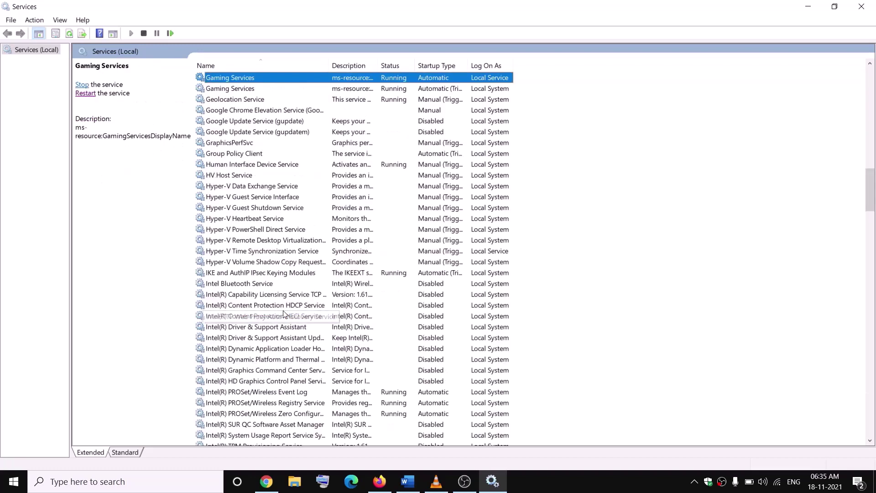
pyautogui.scroll(2, 283, 314)
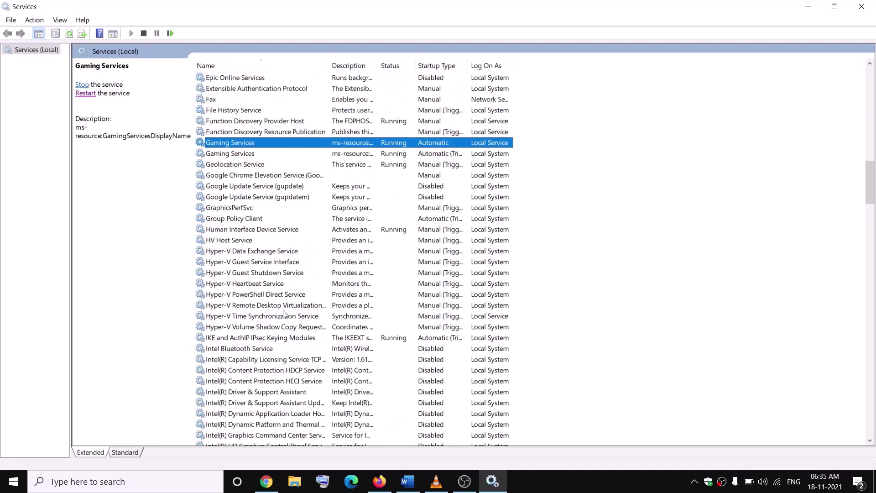
pyautogui.rightClick(393, 144)
pyautogui.click(409, 162)
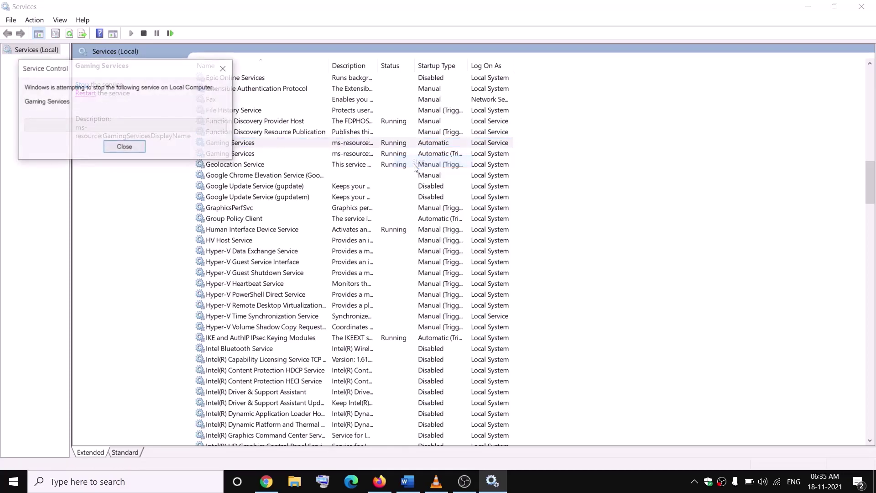
pyautogui.rightClick(351, 143)
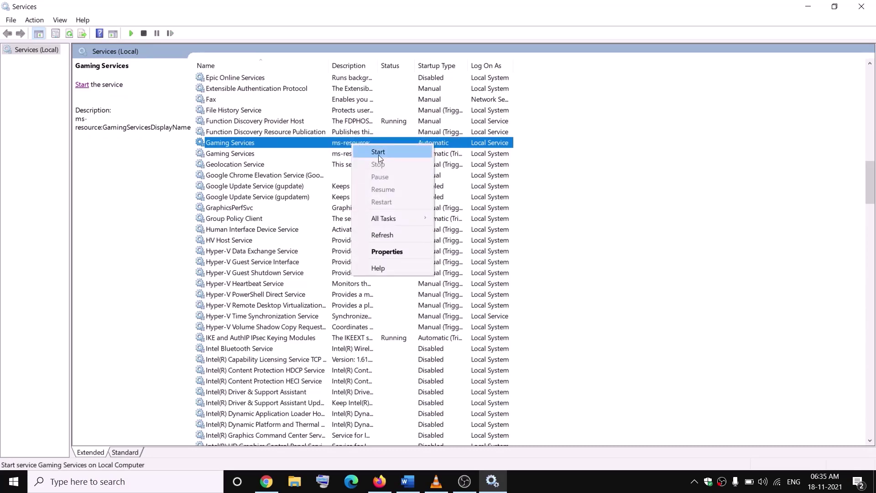
pyautogui.click(379, 156)
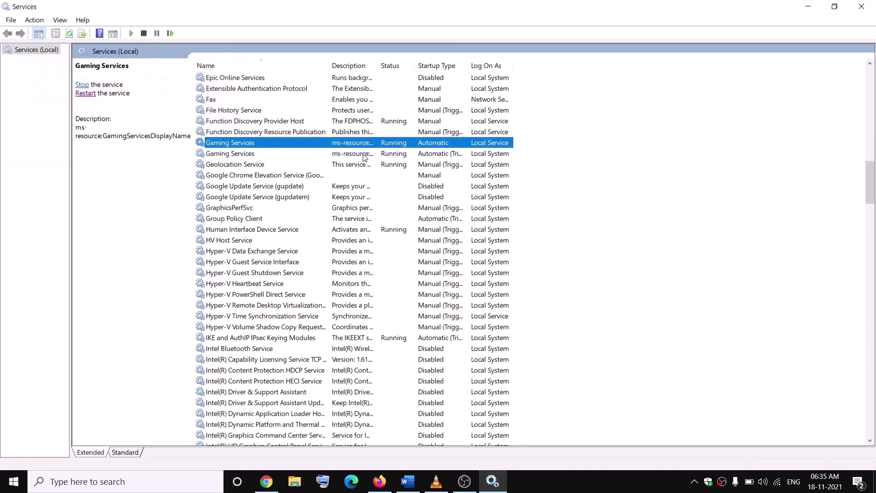
# Step: Stop the second Gaming Services entry and start it again
pyautogui.click(361, 157)
pyautogui.rightClick(361, 157)
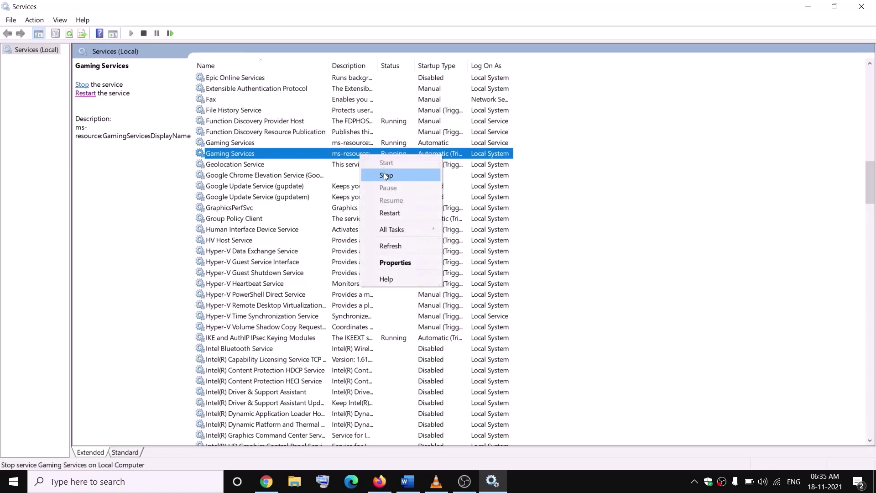
pyautogui.click(384, 174)
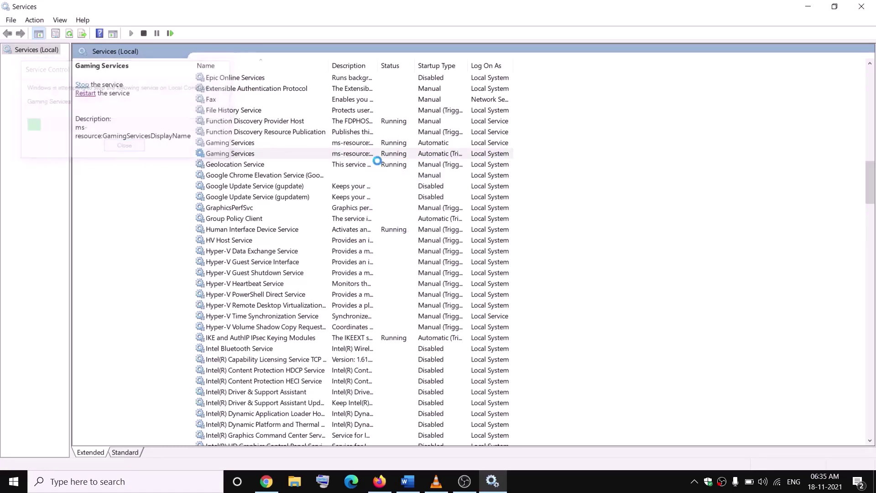
pyautogui.rightClick(357, 155)
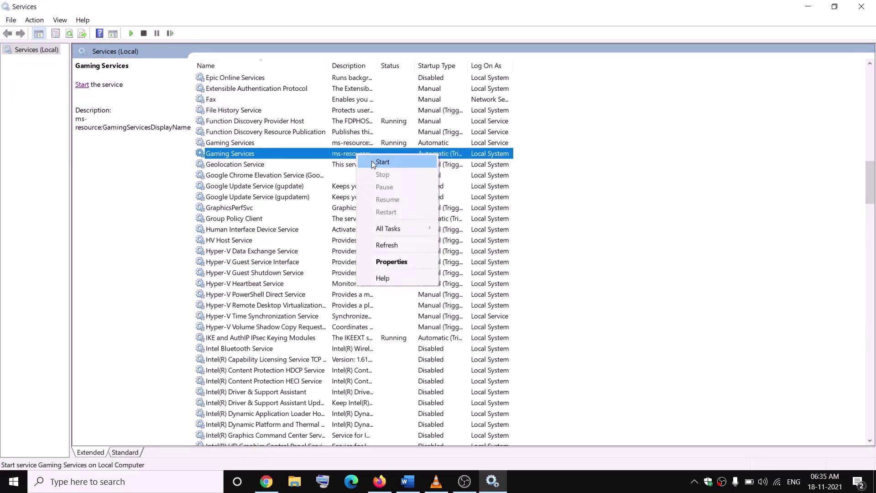
pyautogui.click(372, 161)
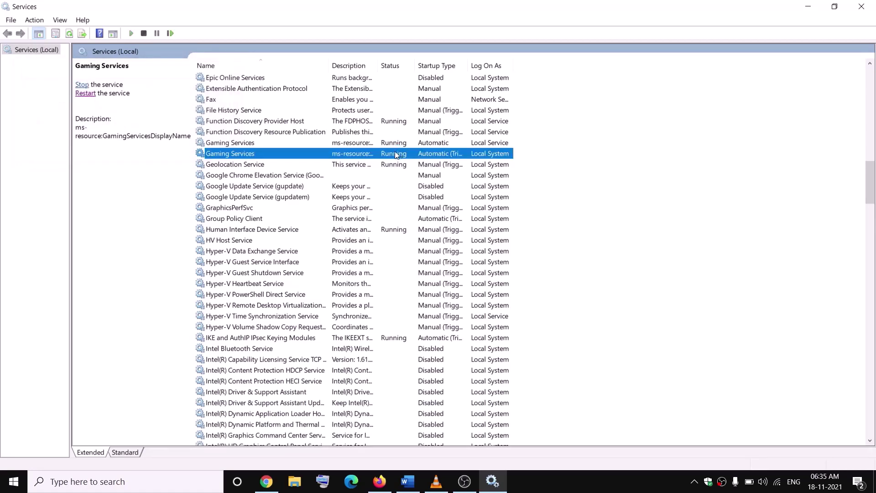
# Step: Keep Microsoft Store Install Service's startup type on Automatic and apply it
pyautogui.press('m')
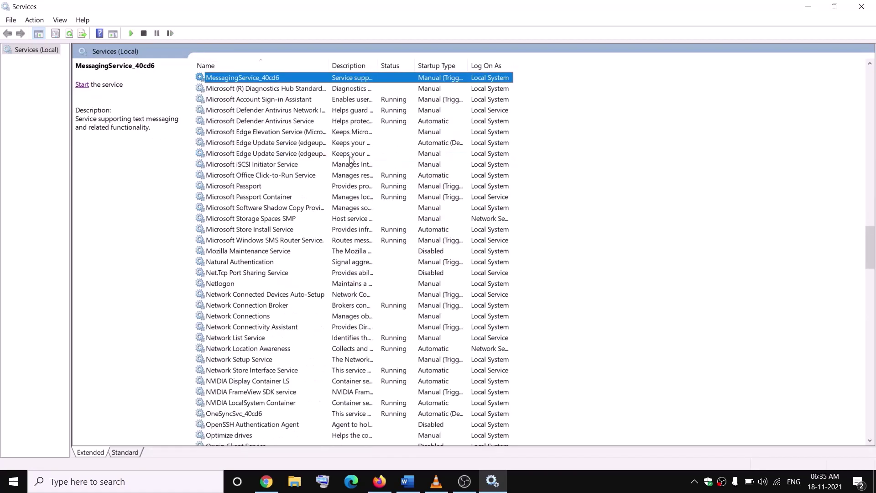
pyautogui.doubleClick(294, 232)
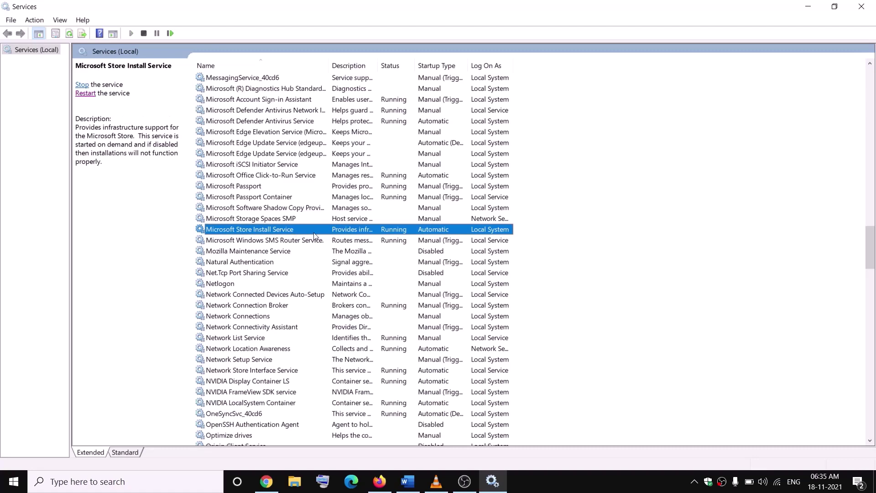
pyautogui.click(428, 226)
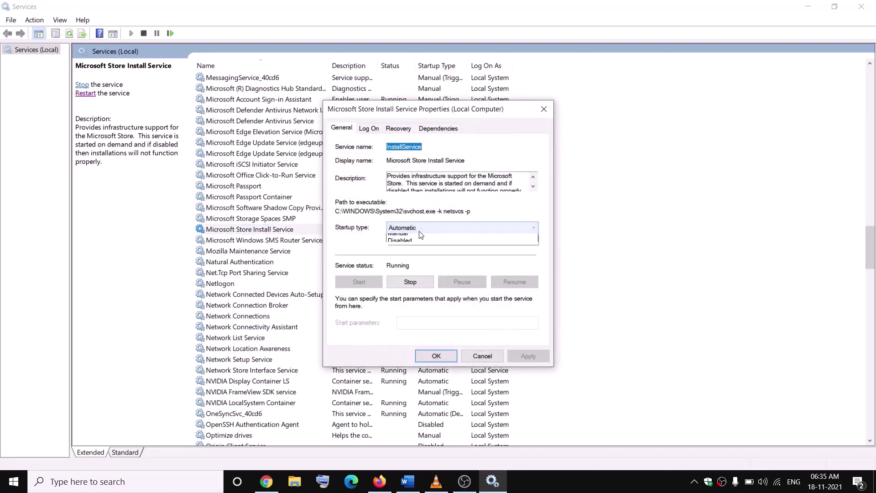
pyautogui.click(420, 248)
pyautogui.click(529, 356)
pyautogui.click(432, 356)
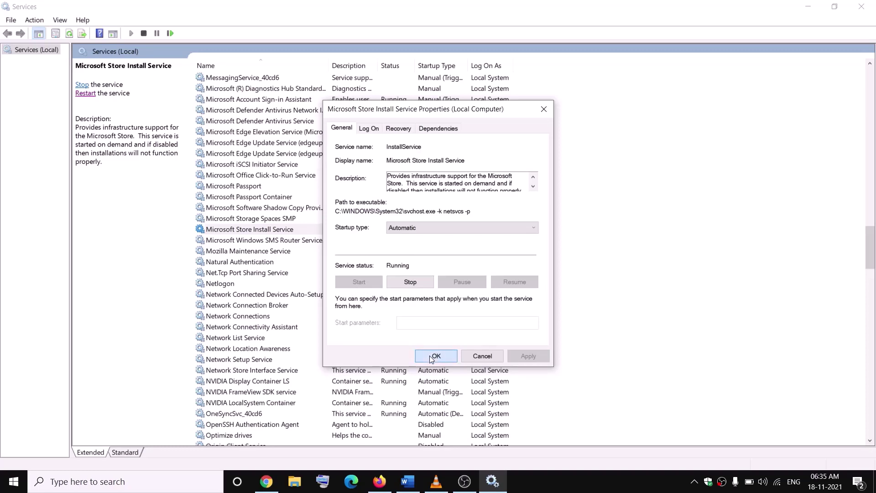
pyautogui.click(330, 306)
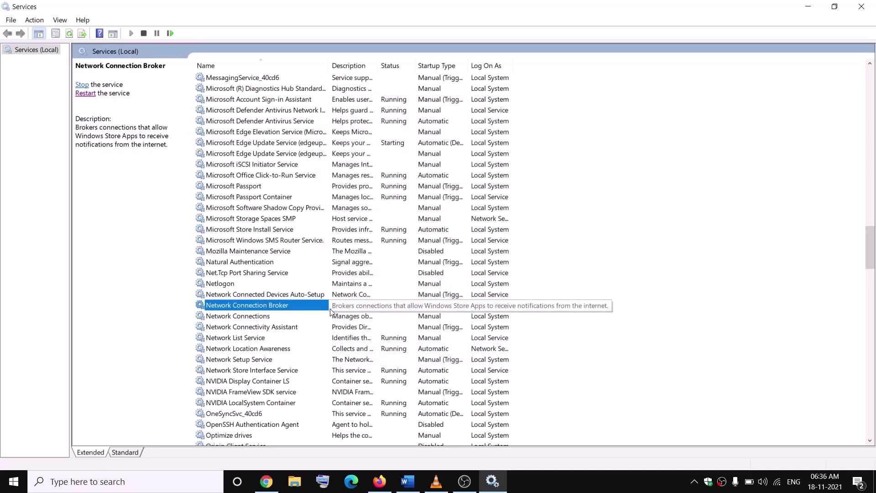
# Step: Change Background Intelligent Transfer Service from delayed start to Automatic
pyautogui.press('b')
pyautogui.scroll(3, 330, 313)
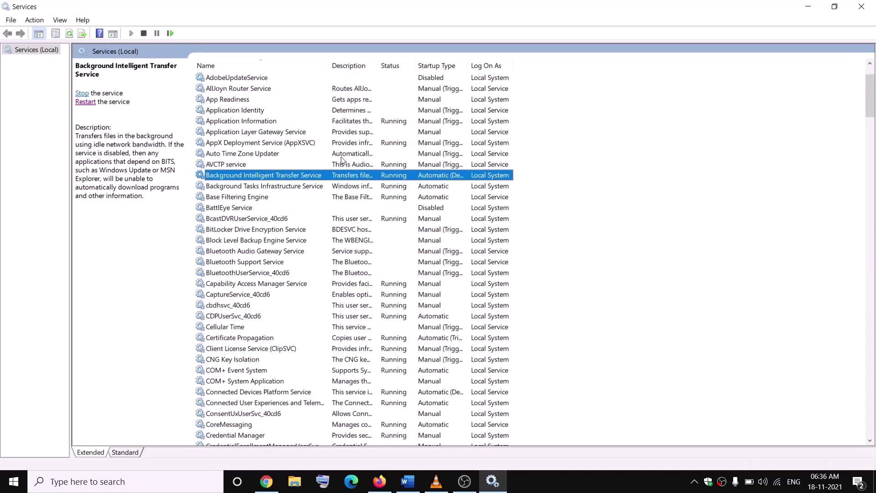
pyautogui.doubleClick(338, 175)
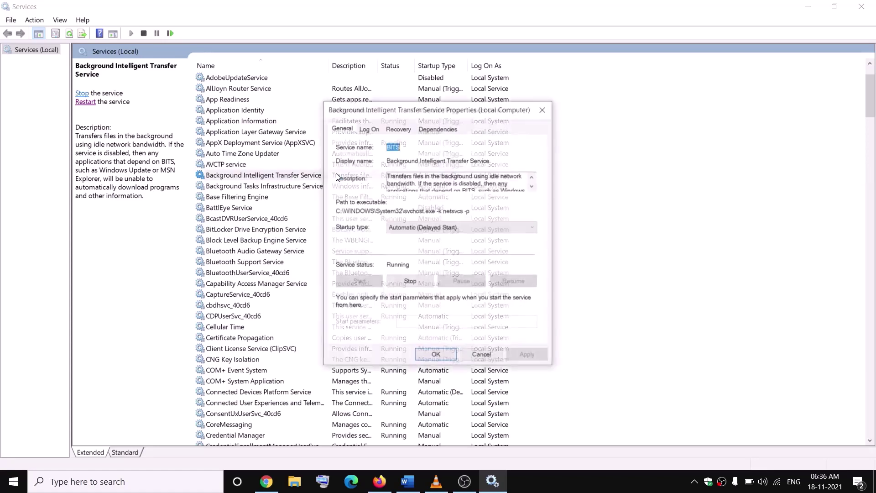
pyautogui.click(434, 231)
pyautogui.click(420, 246)
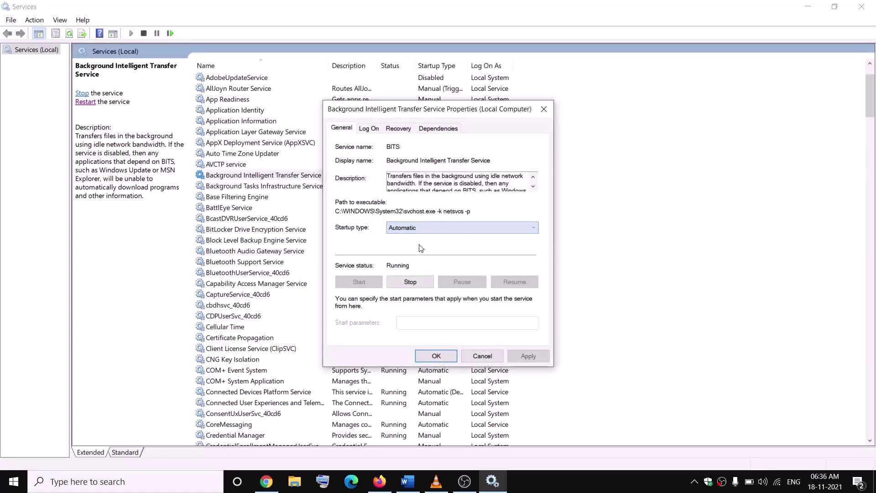
pyautogui.click(520, 355)
pyautogui.click(424, 359)
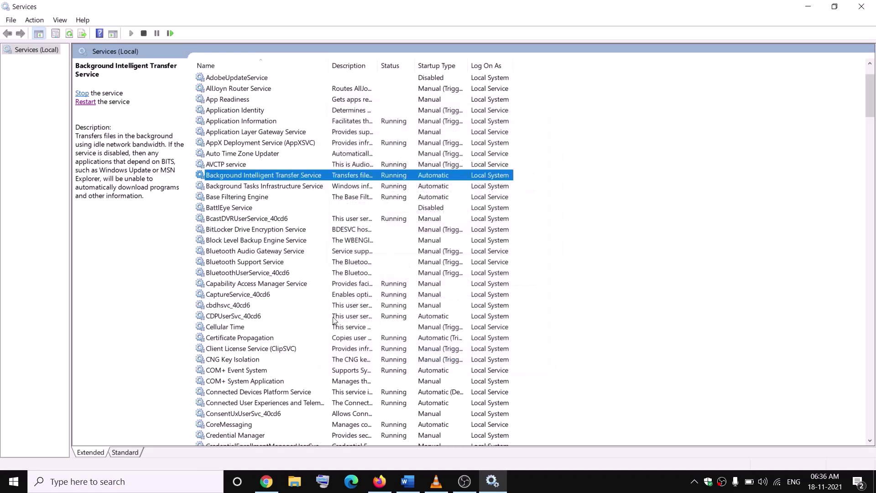
pyautogui.click(322, 315)
# Step: Confirm Windows Update is Running with Automatic startup, then close Services
pyautogui.press('w')
pyautogui.scroll(-6, 323, 315)
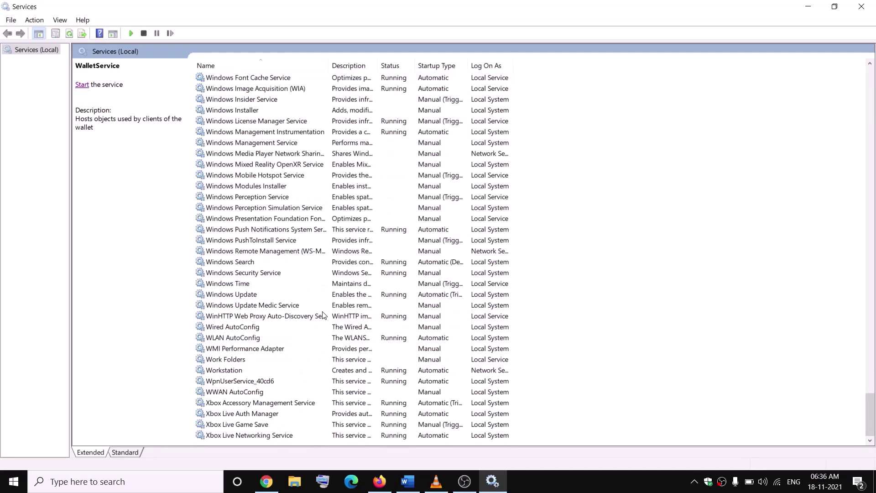
pyautogui.doubleClick(261, 295)
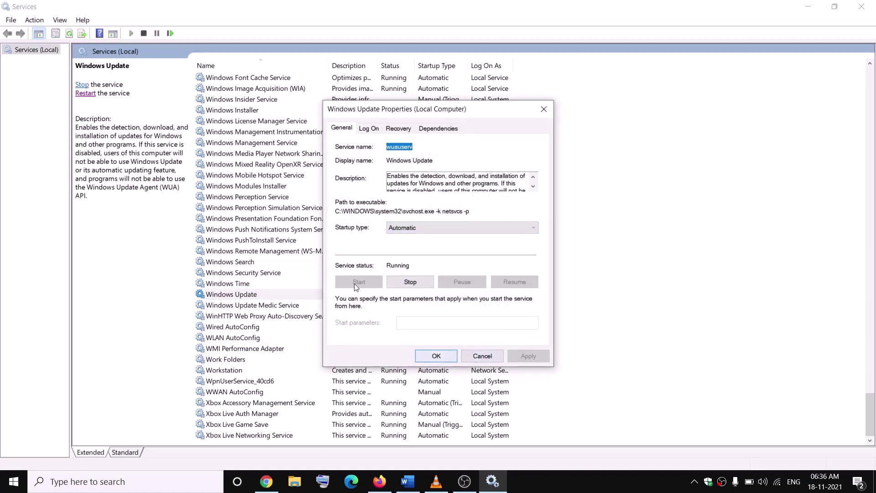
pyautogui.click(431, 357)
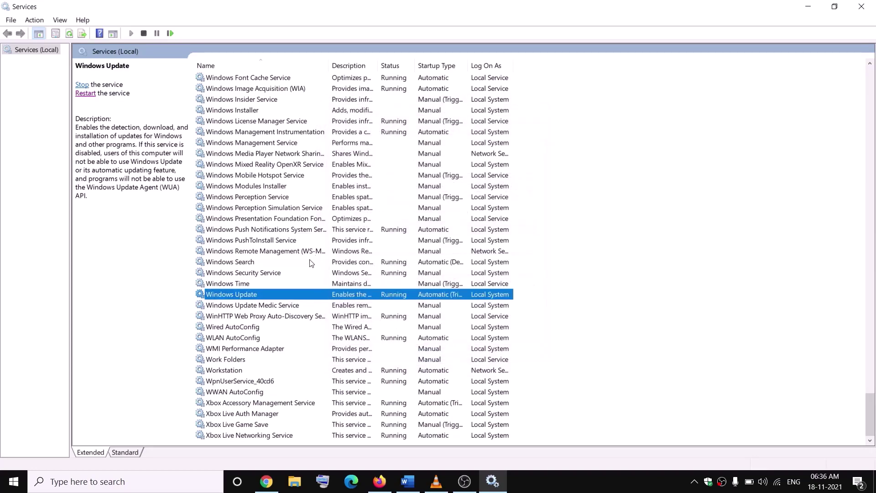
pyautogui.scroll(20, 310, 263)
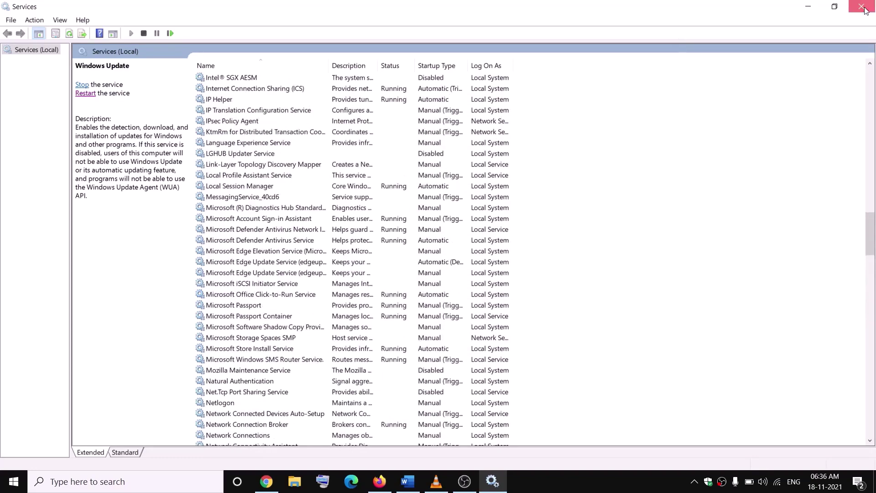
pyautogui.click(861, 7)
pyautogui.scroll(-5, 312, 261)
pyautogui.scroll(1, 312, 261)
# Step: Select the Step 8 netsh command and launch Command Prompt as administrator
pyautogui.scroll(-5, 311, 261)
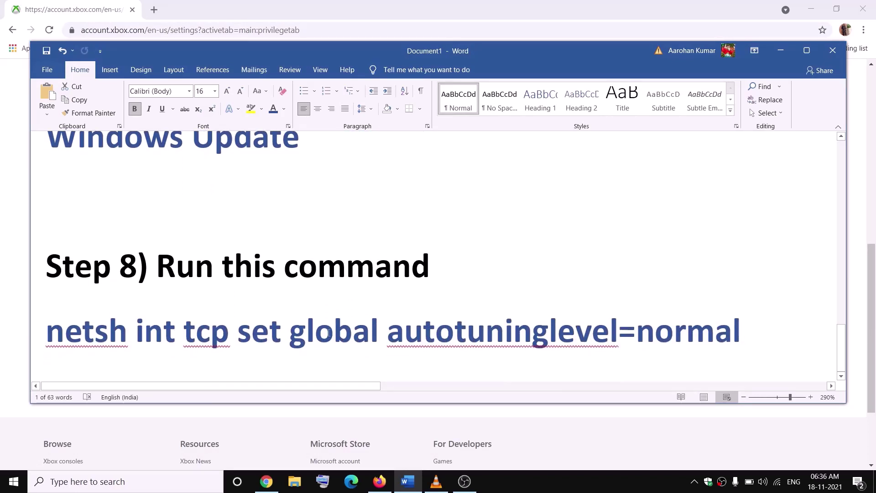
pyautogui.tripleClick(410, 337)
pyautogui.hotkey('ctrl', 'c')
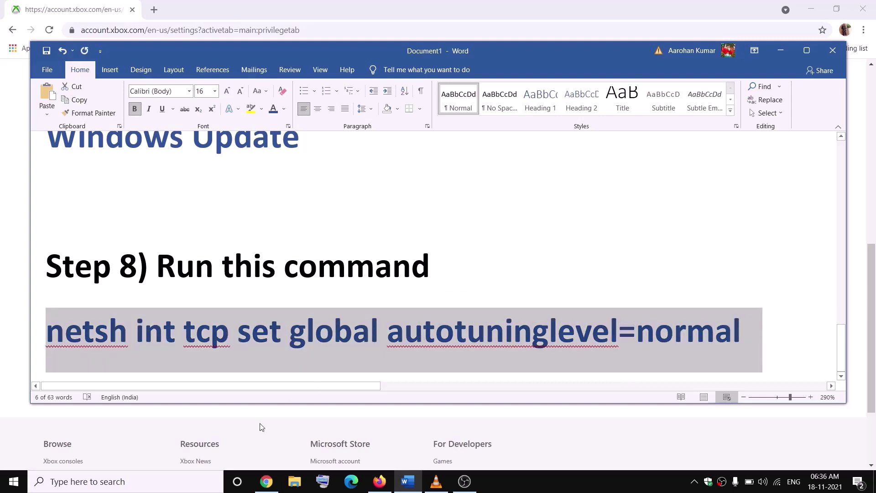
pyautogui.click(171, 482)
pyautogui.write('cmd')
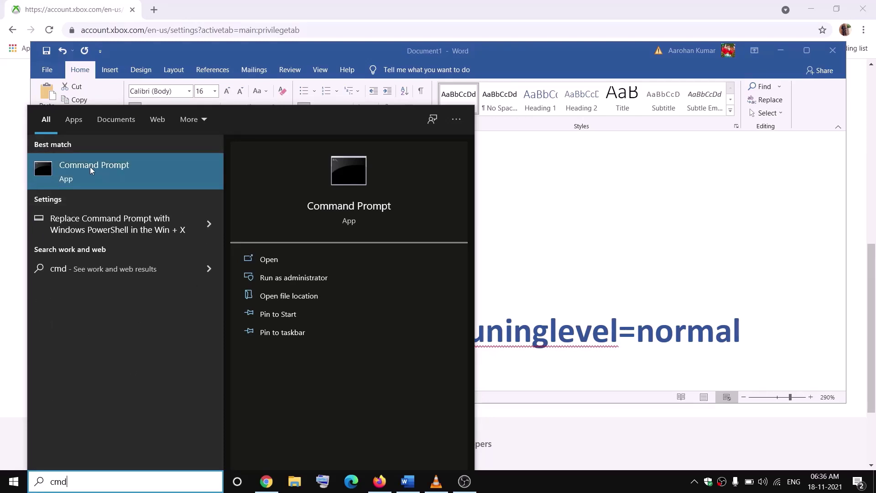
pyautogui.rightClick(90, 166)
pyautogui.click(115, 178)
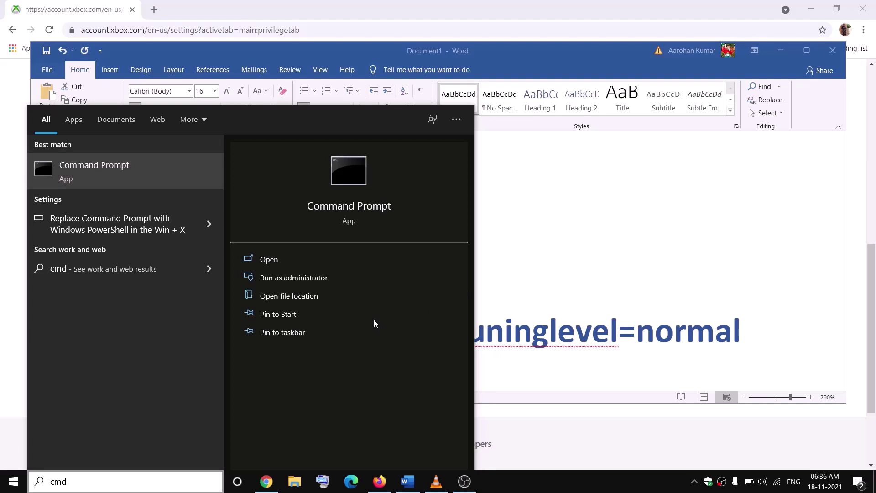
# Step: Run netsh int tcp set global autotuninglevel=normal, get Ok., and close the window
pyautogui.click(489, 217)
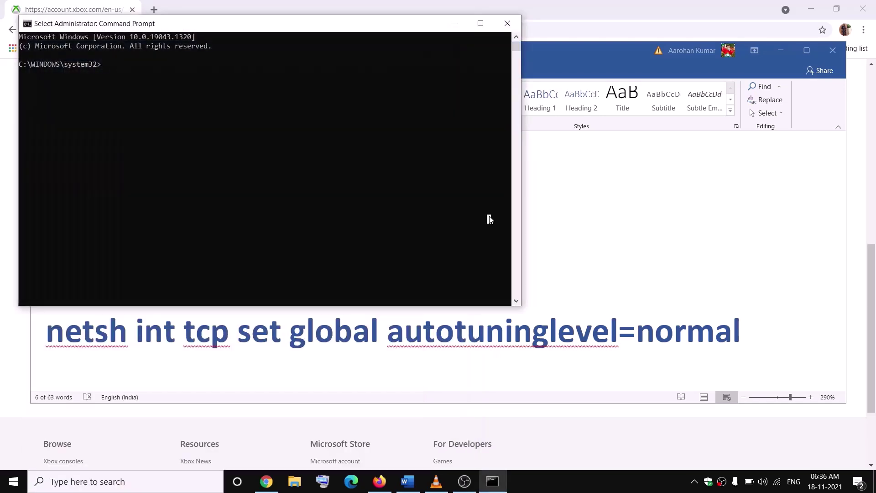
pyautogui.rightClick(489, 219)
pyautogui.press('Return')
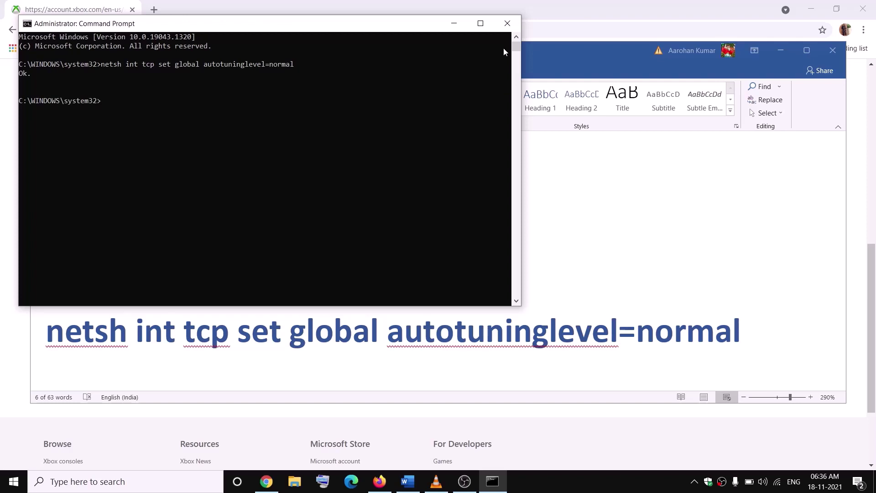
pyautogui.click(505, 24)
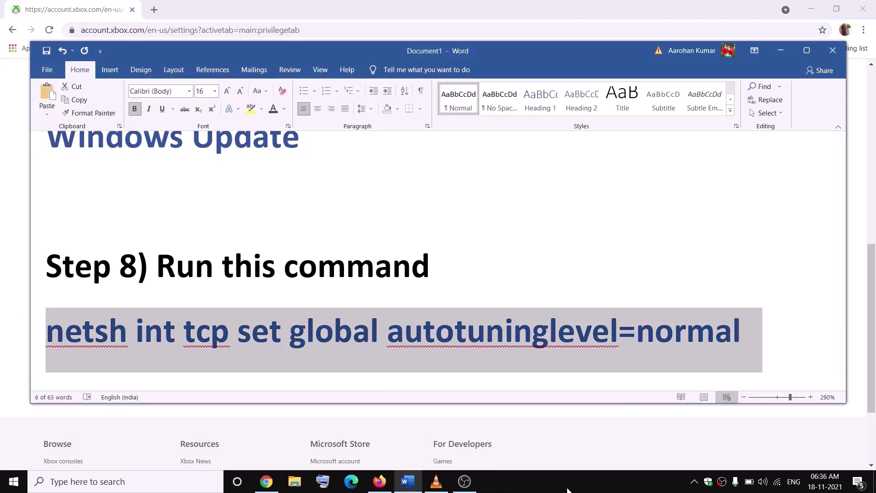
pyautogui.click(548, 488)
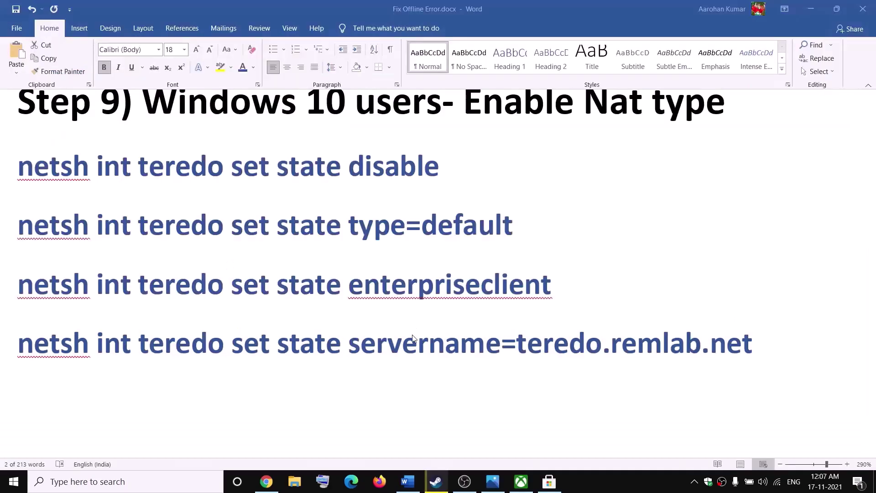
pyautogui.scroll(3, 312, 255)
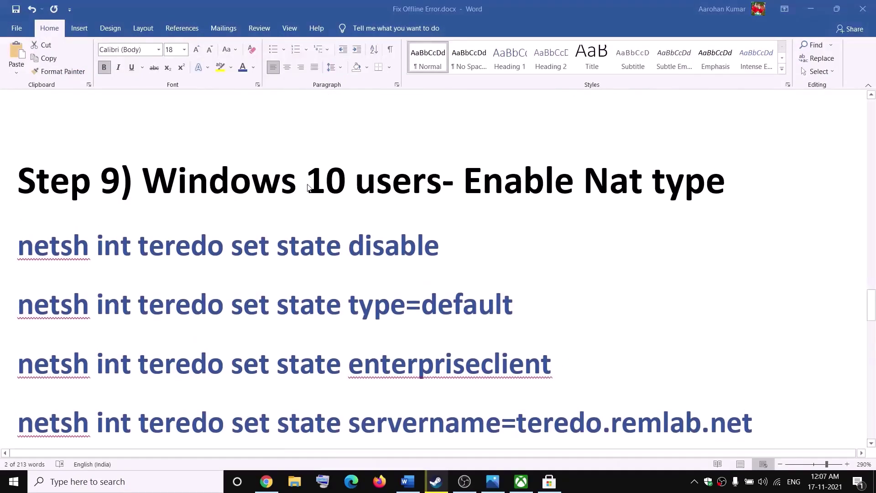
pyautogui.scroll(-3, 633, 206)
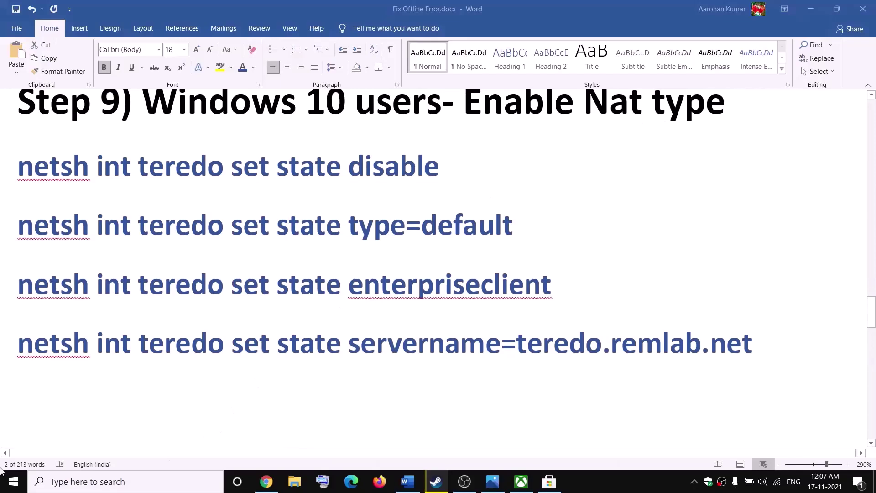
pyautogui.click(13, 482)
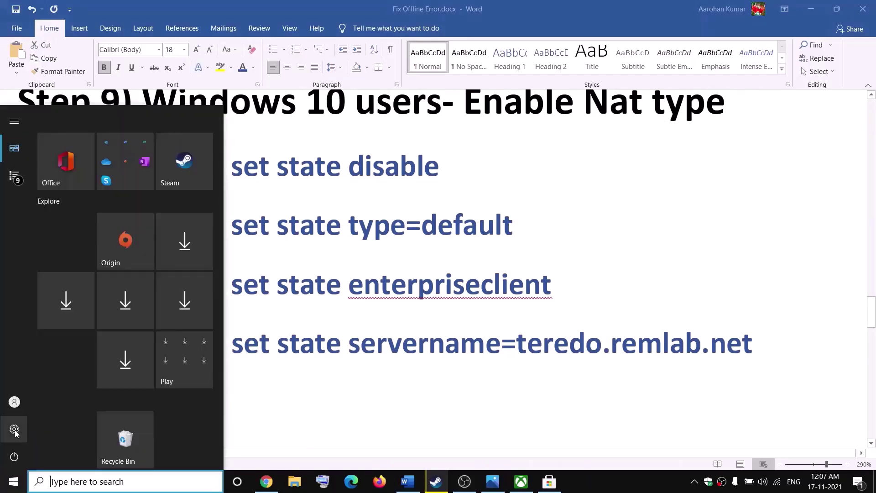
pyautogui.click(14, 429)
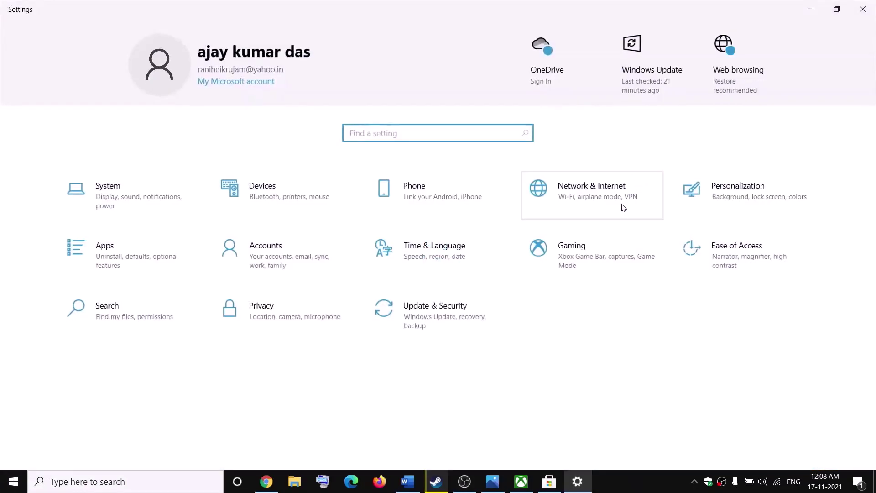
pyautogui.click(594, 258)
pyautogui.click(40, 211)
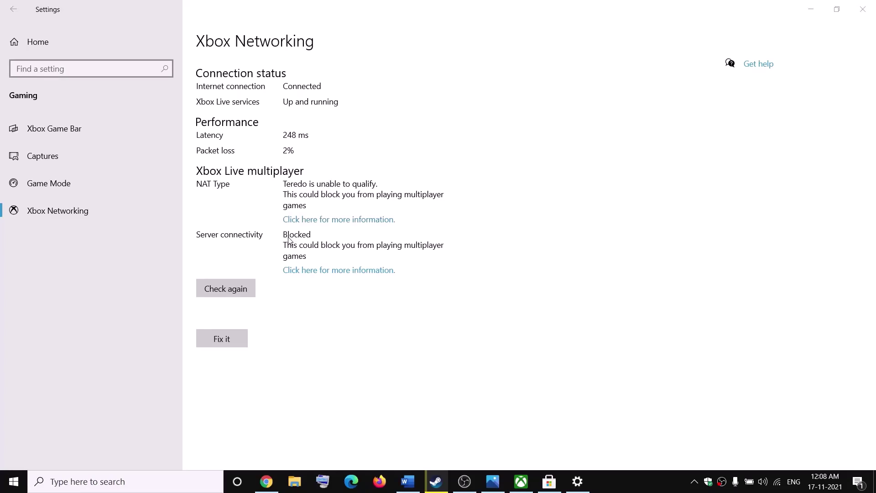
pyautogui.click(867, 13)
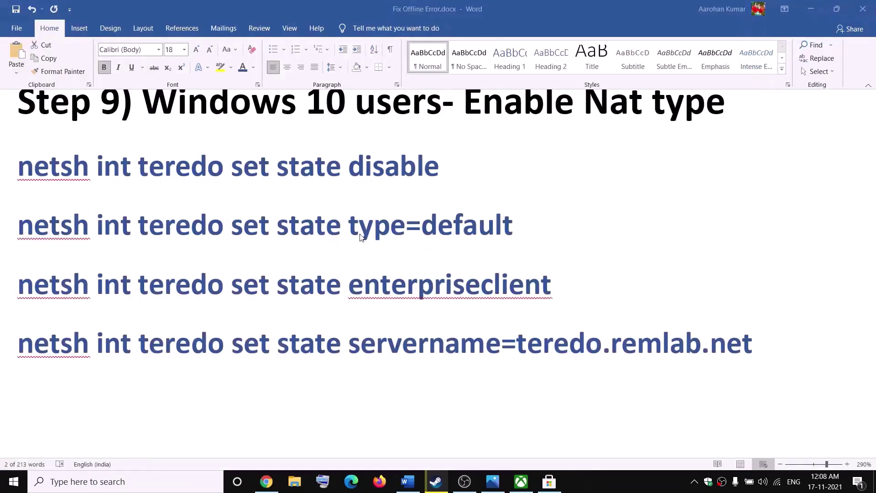
# Step: In an administrator Command Prompt, run netsh int teredo set state disable
pyautogui.moveTo(456, 162); pyautogui.dragTo(39, 178)
pyautogui.hotkey('ctrl', 'c')
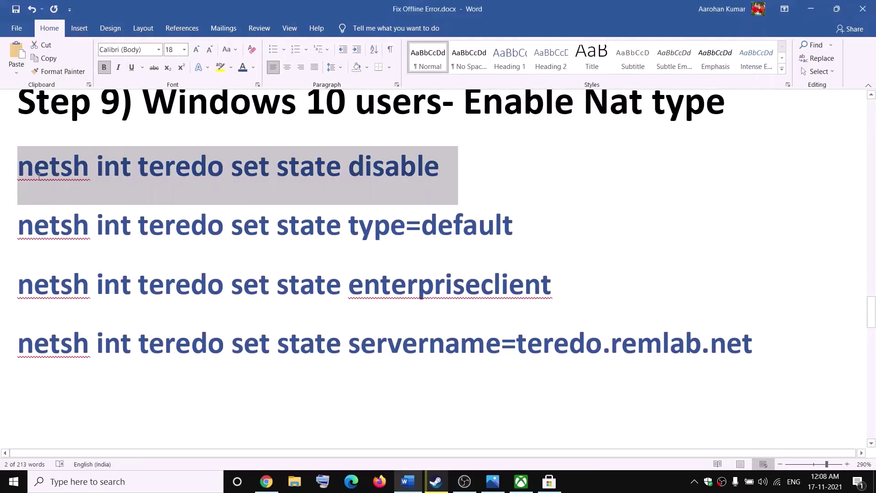
pyautogui.click(85, 480)
pyautogui.write('cmd')
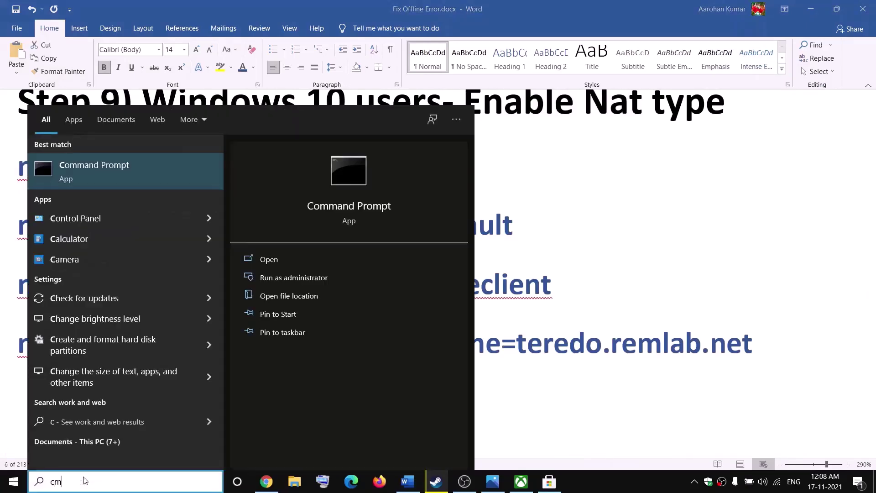
pyautogui.rightClick(114, 171)
pyautogui.click(149, 184)
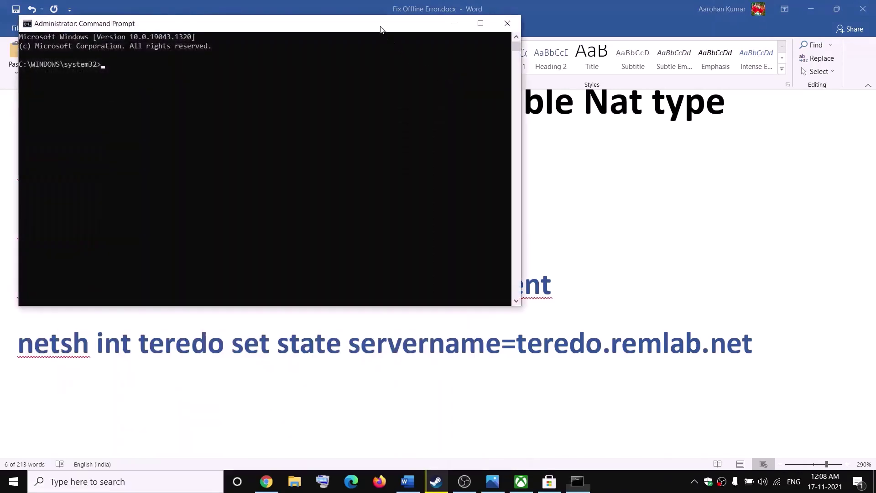
pyautogui.moveTo(371, 33); pyautogui.dragTo(522, 122)
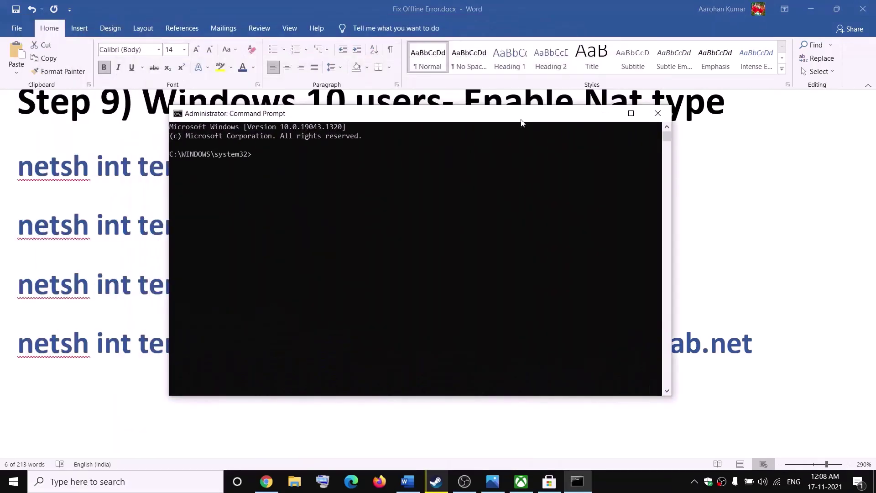
pyautogui.rightClick(384, 213)
pyautogui.press('Return')
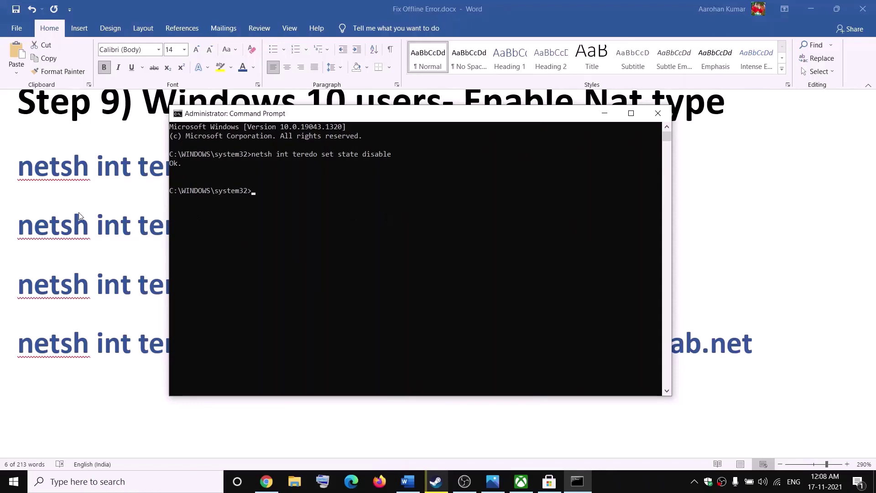
# Step: Copy from Word and run the teredo type=default and type=enterpriseclient commands
pyautogui.hotkey('alt', 'Tab')
pyautogui.moveTo(515, 228); pyautogui.dragTo(64, 242)
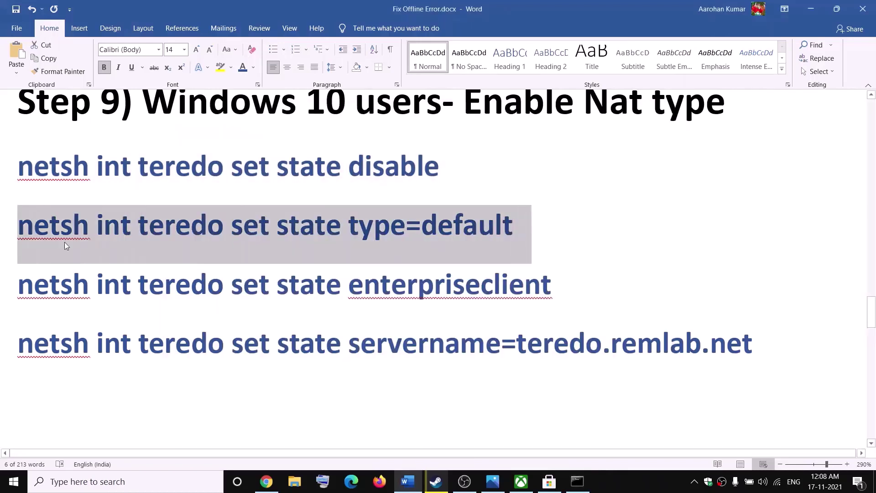
pyautogui.hotkey('ctrl', 'c')
pyautogui.hotkey('alt', 'Tab')
pyautogui.hotkey('ctrl', 'v')
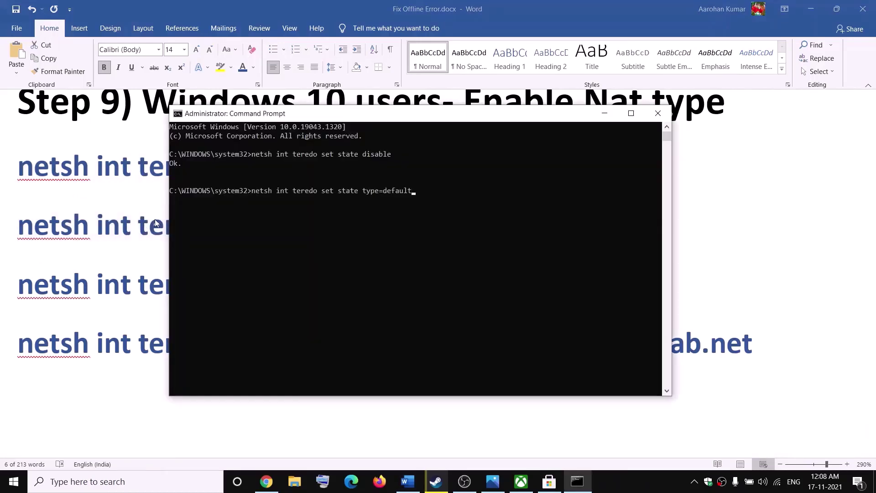
pyautogui.press('Return')
pyautogui.hotkey('alt', 'Tab')
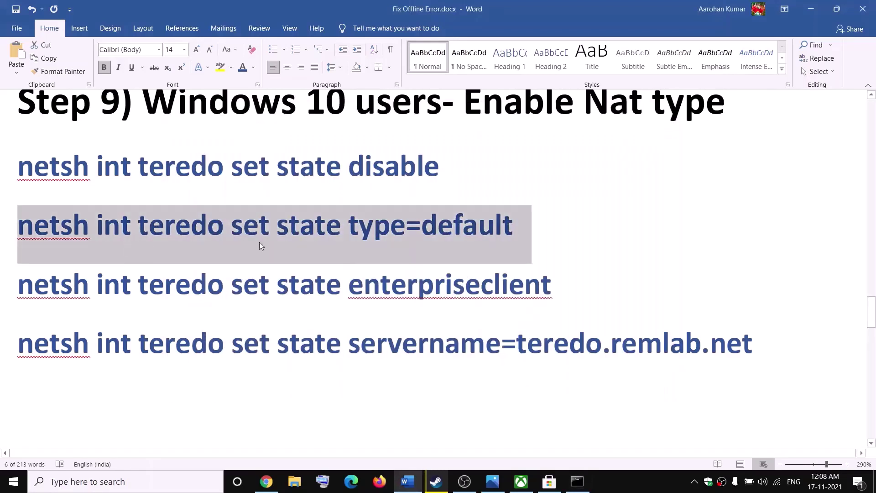
pyautogui.moveTo(558, 293); pyautogui.dragTo(6, 296)
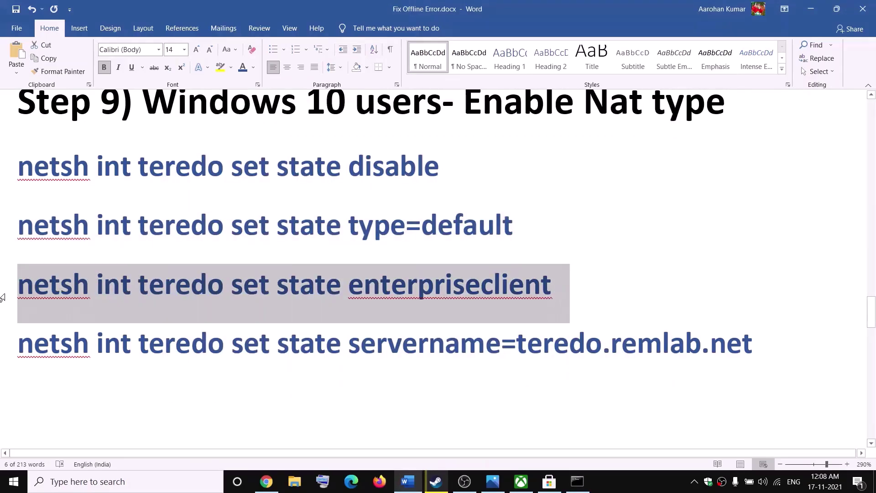
pyautogui.hotkey('ctrl', 'c')
pyautogui.hotkey('alt', 'Tab')
pyautogui.hotkey('ctrl', 'v')
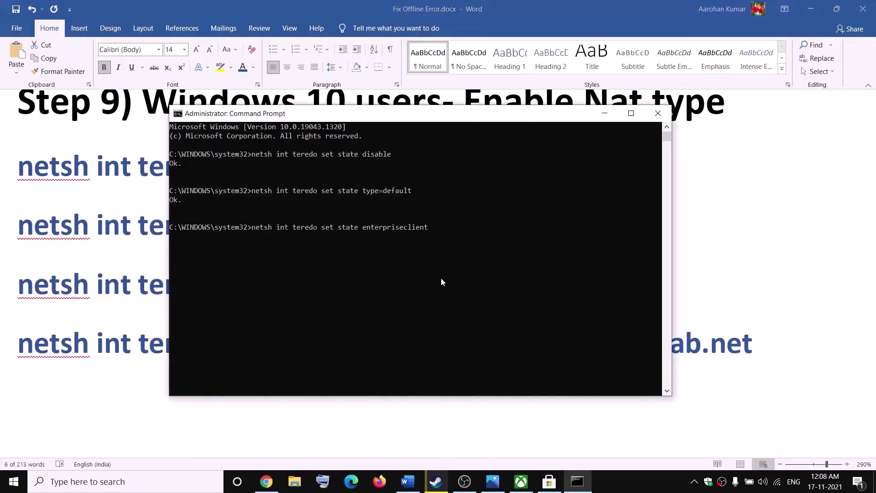
pyautogui.press('Return')
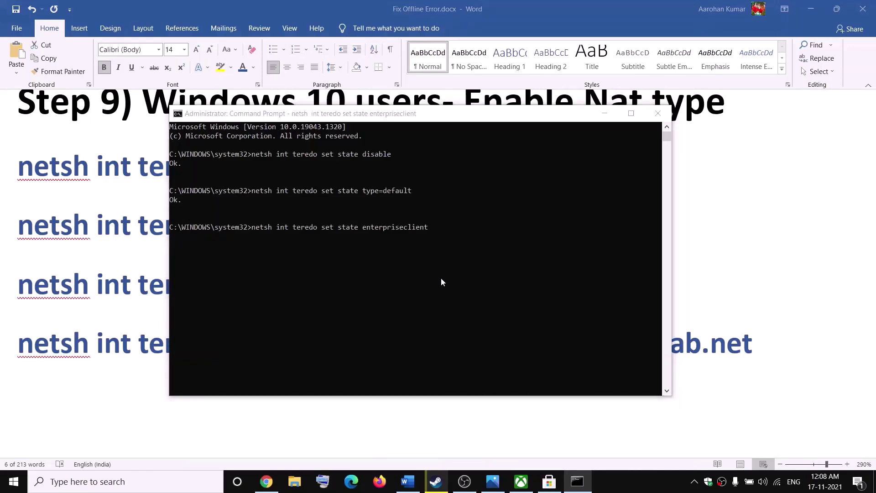
# Step: Run the teredo servername=teredo.remlab.net command, then close Command Prompt
pyautogui.hotkey('alt', 'Tab')
pyautogui.moveTo(780, 363); pyautogui.dragTo(62, 351)
pyautogui.hotkey('ctrl', 'c')
pyautogui.hotkey('alt', 'Tab')
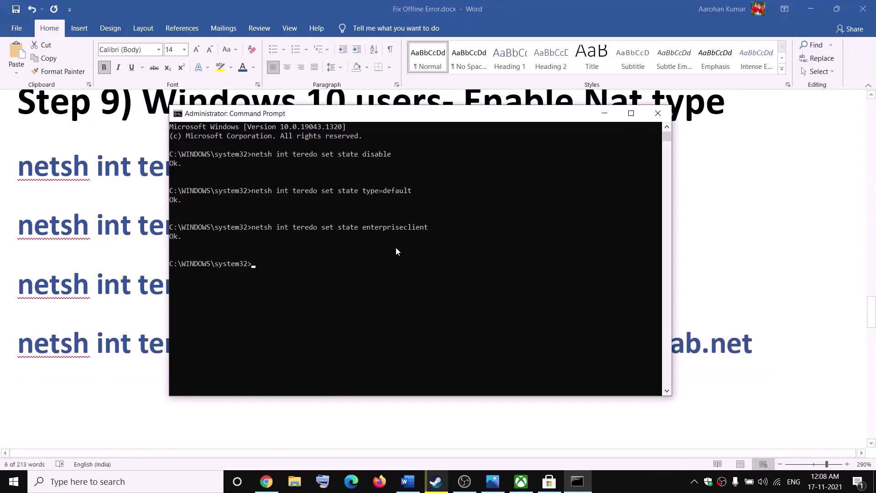
pyautogui.hotkey('ctrl', 'v')
pyautogui.press('Return')
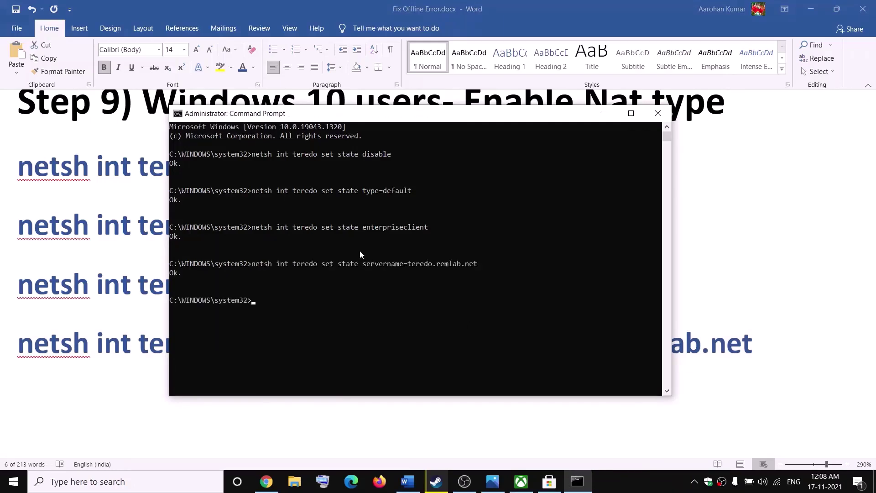
pyautogui.click(658, 113)
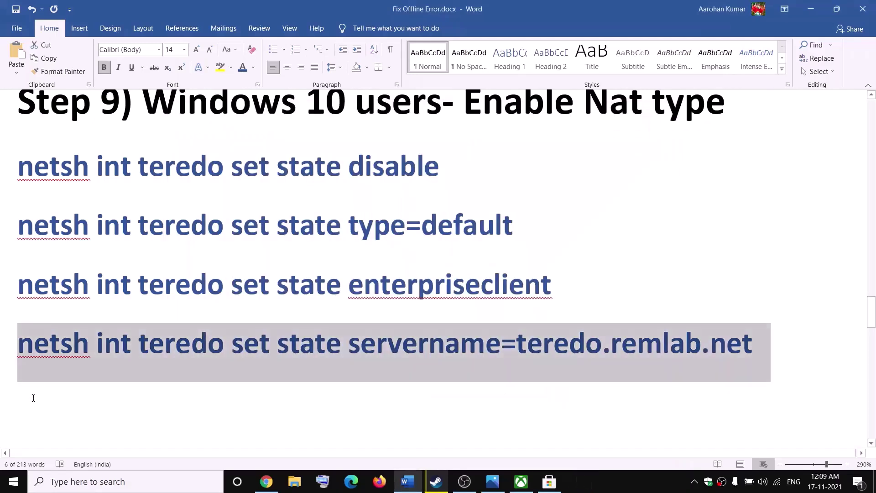
# Step: Return to the Word guide and bring Step 10 into view
pyautogui.click(16, 437)
pyautogui.click(13, 481)
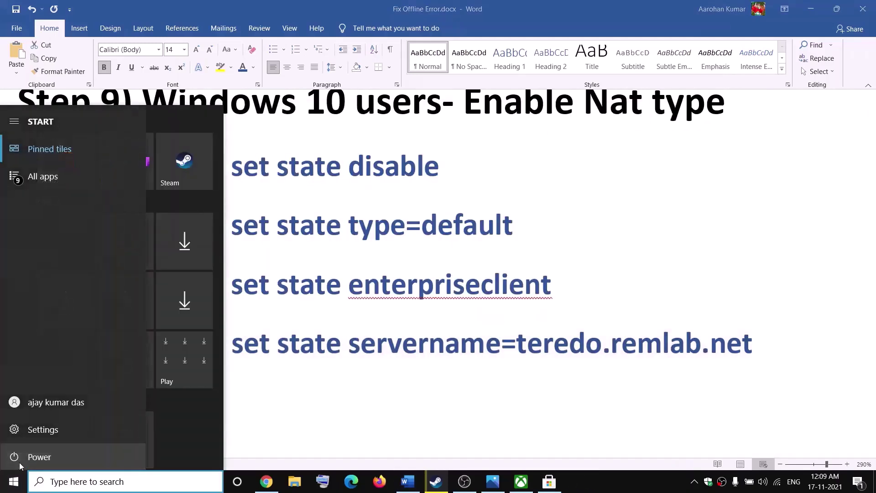
pyautogui.click(19, 459)
pyautogui.click(391, 294)
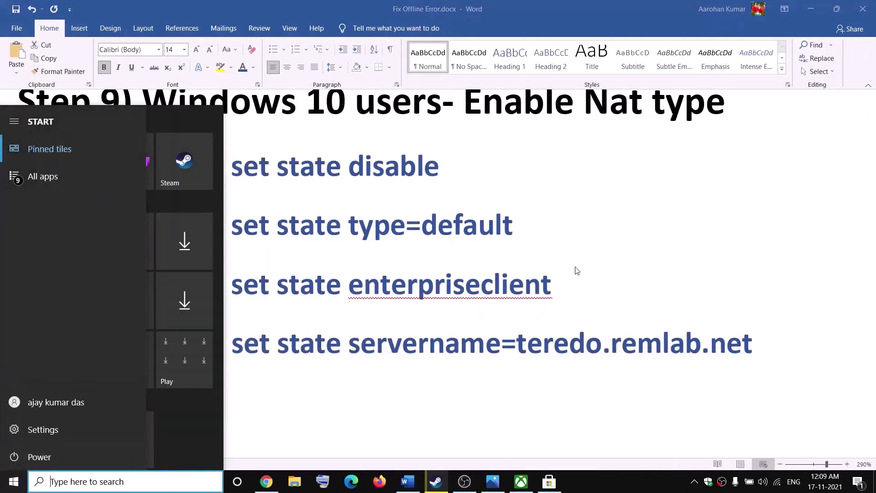
pyautogui.click(356, 305)
pyautogui.scroll(-3, 328, 315)
pyautogui.scroll(1, 274, 361)
# Step: Highlight 'antivirus program' and 'Windows security' in Step 10, then open Windows Settings
pyautogui.moveTo(228, 322); pyautogui.dragTo(505, 375)
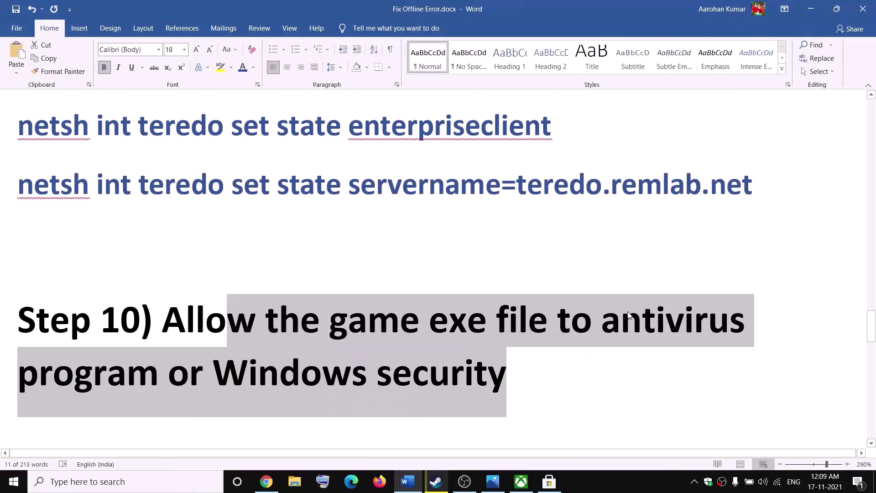
pyautogui.click(611, 322)
pyautogui.moveTo(691, 322); pyautogui.dragTo(158, 379)
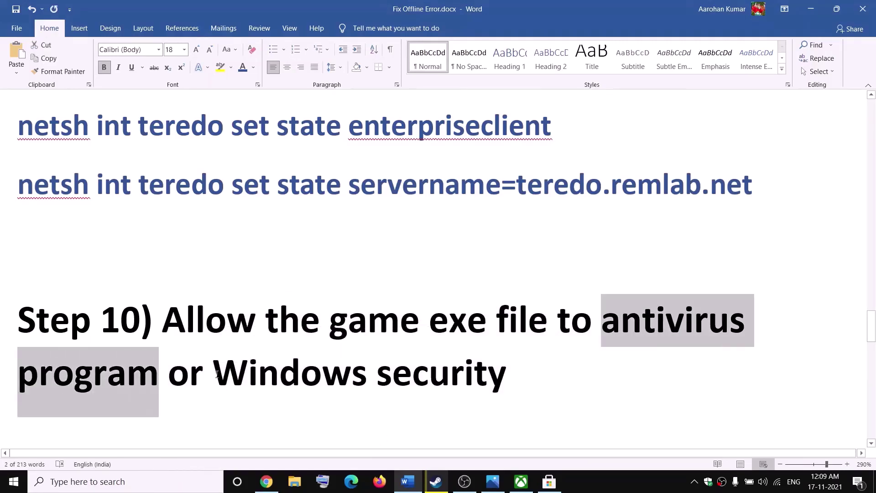
pyautogui.moveTo(216, 371); pyautogui.dragTo(456, 424)
pyautogui.click(13, 481)
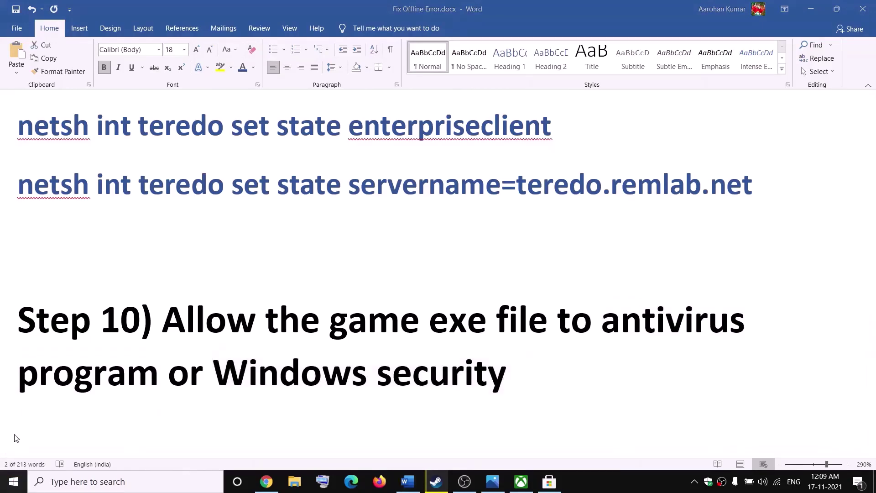
pyautogui.click(13, 428)
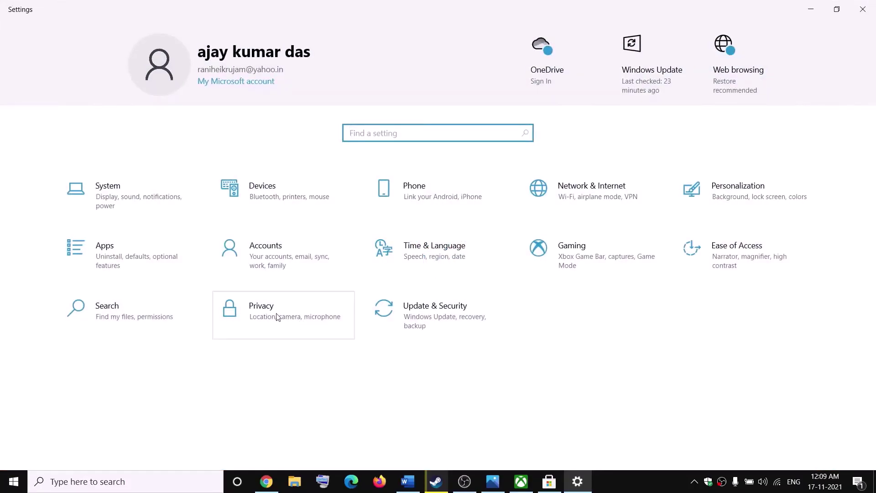
# Step: Turn on Controlled folder access under Windows Security's Virus & threat protection ransomware settings
pyautogui.click(434, 321)
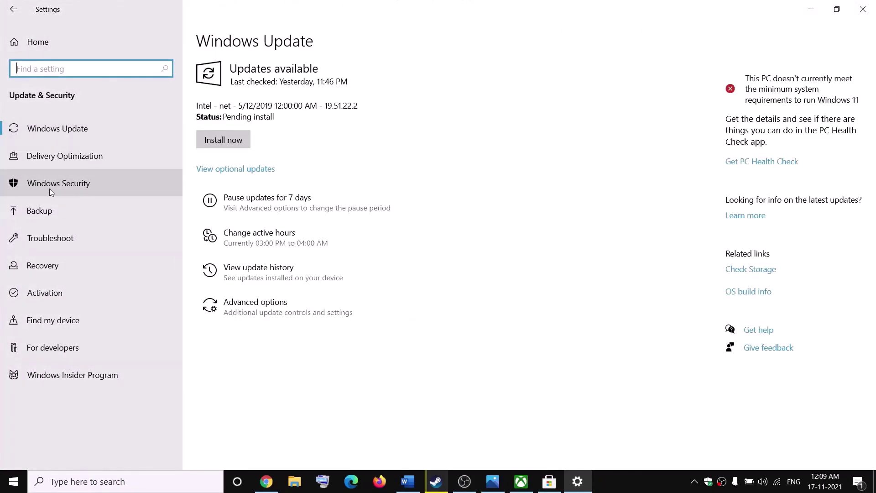
pyautogui.click(50, 188)
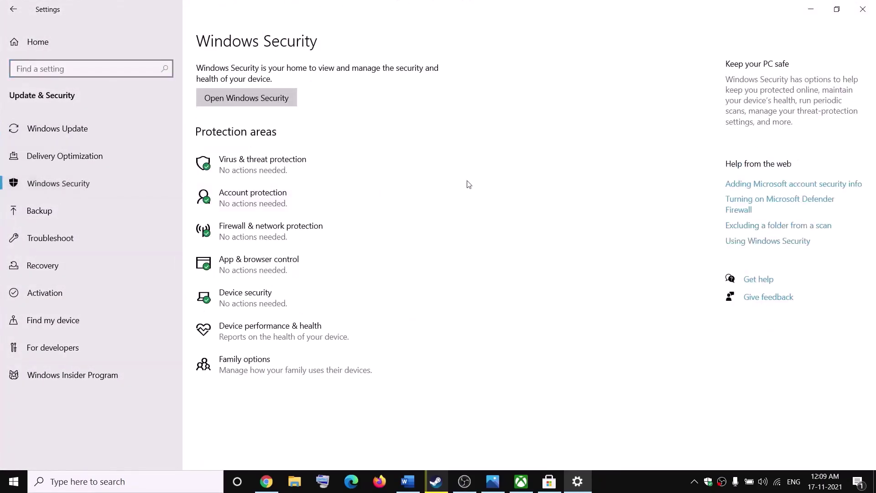
pyautogui.click(270, 171)
pyautogui.scroll(-1, 359, 326)
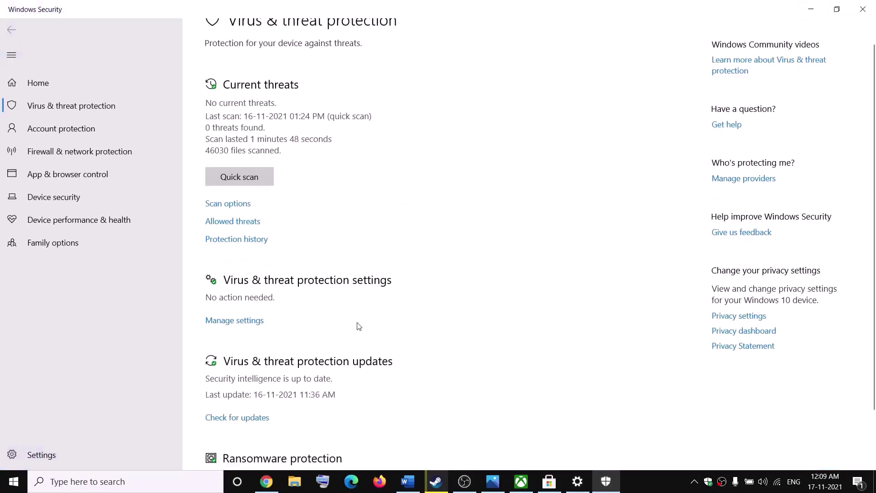
pyautogui.scroll(-3, 359, 326)
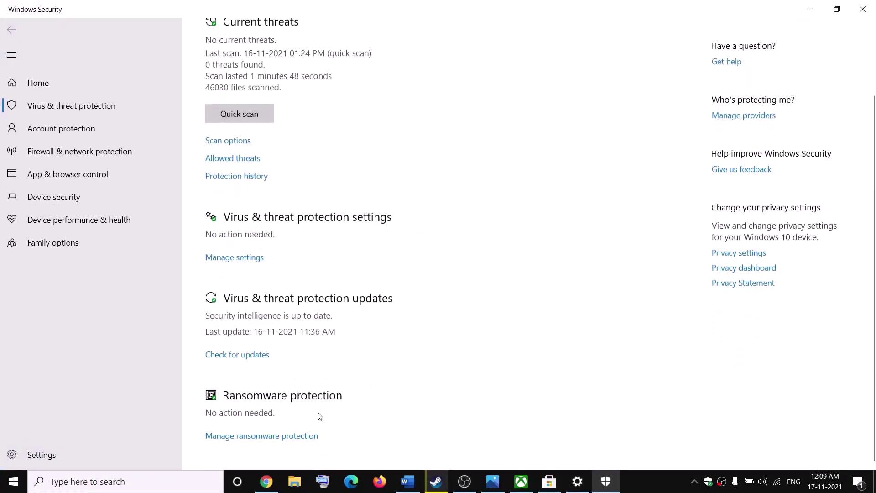
pyautogui.click(258, 438)
pyautogui.click(218, 172)
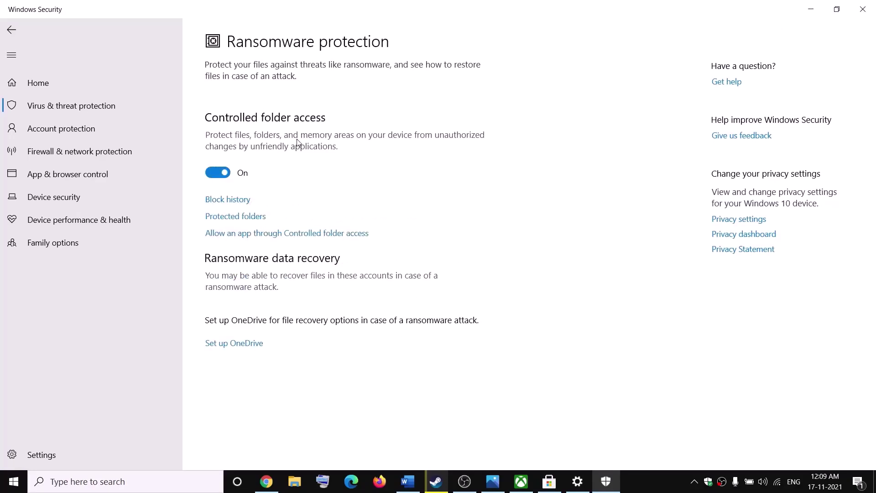
# Step: Allow HaloInfinite.exe from D:\SteamLibrary\steamapps\common\Halo Infinite through Controlled folder access
pyautogui.click(265, 234)
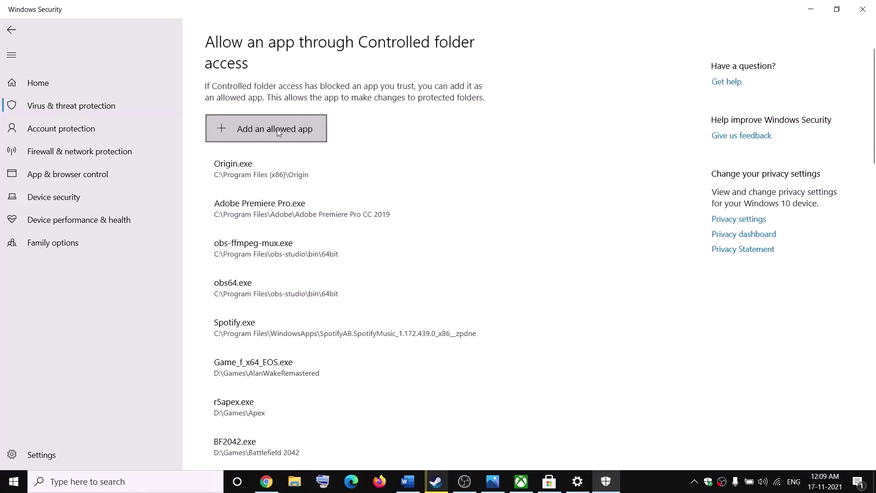
pyautogui.click(283, 132)
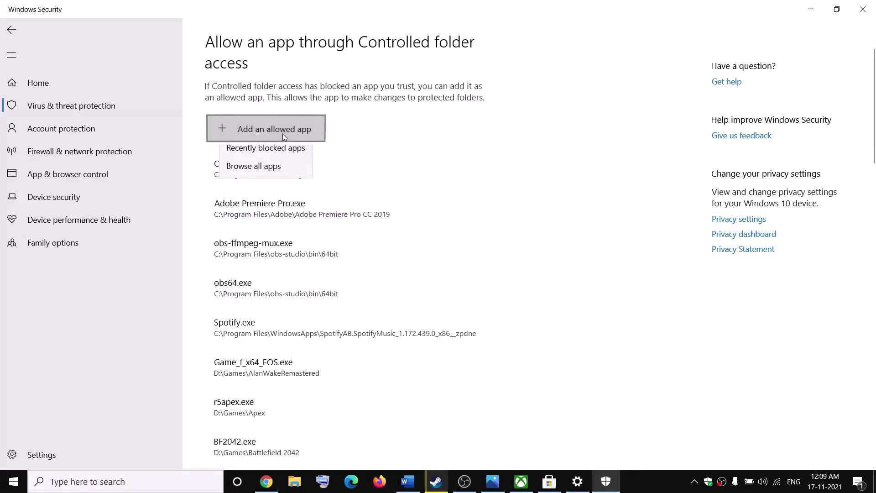
pyautogui.click(265, 176)
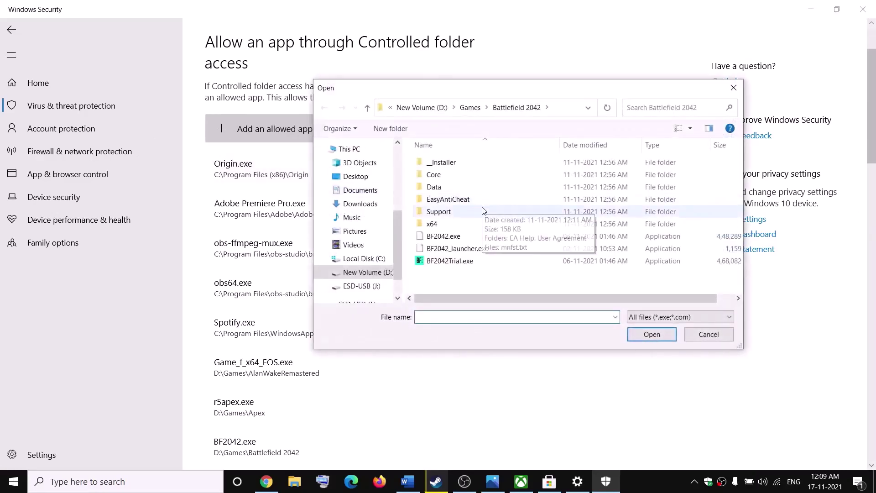
pyautogui.click(362, 272)
pyautogui.scroll(-3, 493, 256)
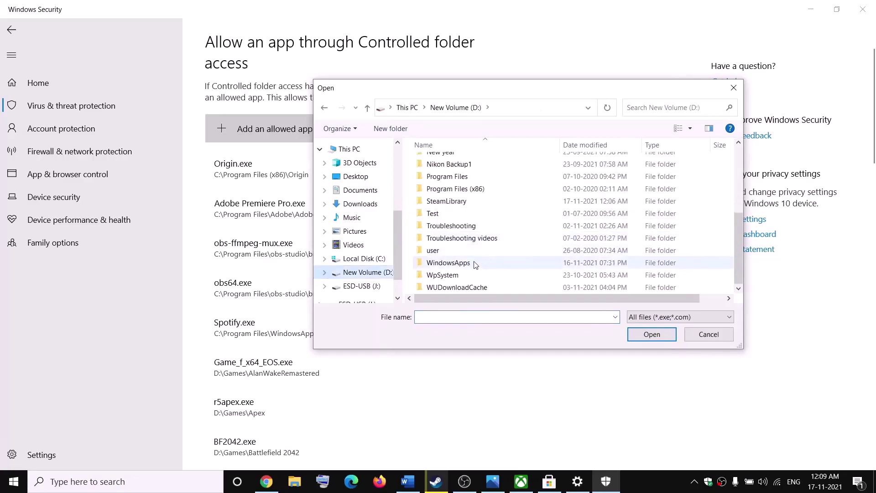
pyautogui.doubleClick(465, 202)
pyautogui.doubleClick(436, 165)
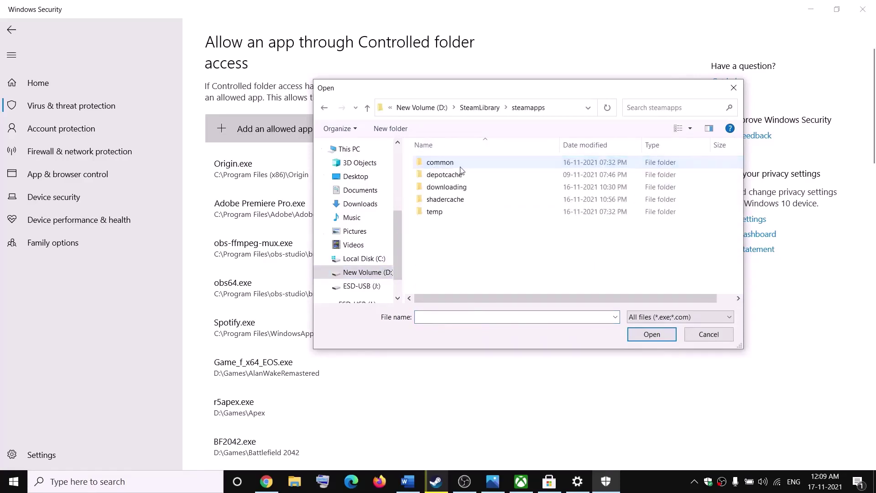
pyautogui.doubleClick(440, 162)
pyautogui.click(436, 164)
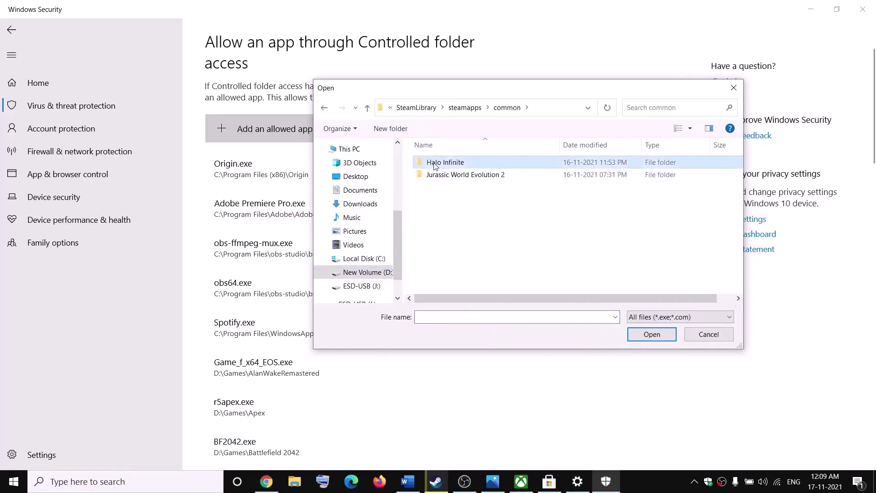
pyautogui.doubleClick(450, 167)
pyautogui.scroll(-2, 507, 232)
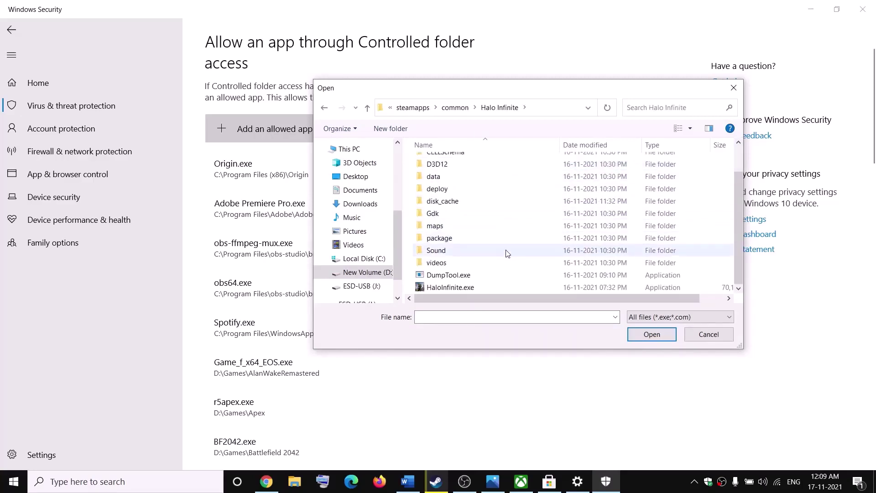
pyautogui.click(462, 290)
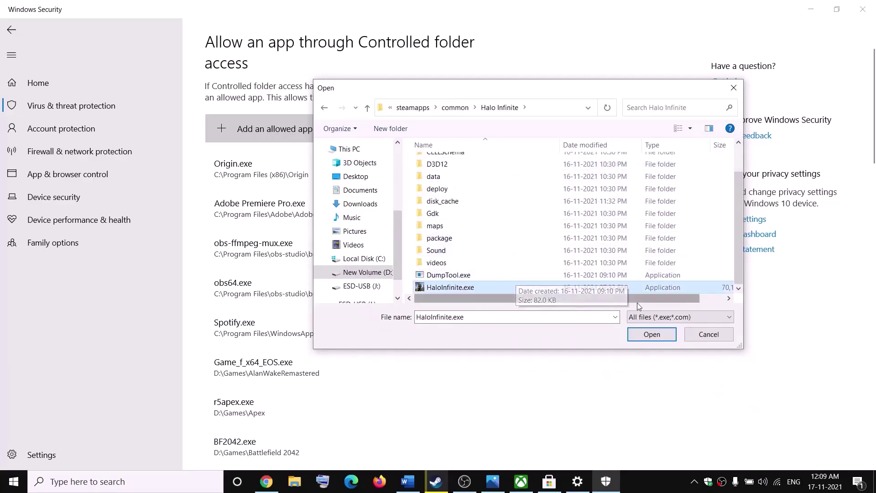
pyautogui.click(651, 335)
# Step: Browse C:\Program Files (x86)\Steam\steamapps\common for another app, then cancel without adding
pyautogui.click(274, 129)
pyautogui.click(345, 162)
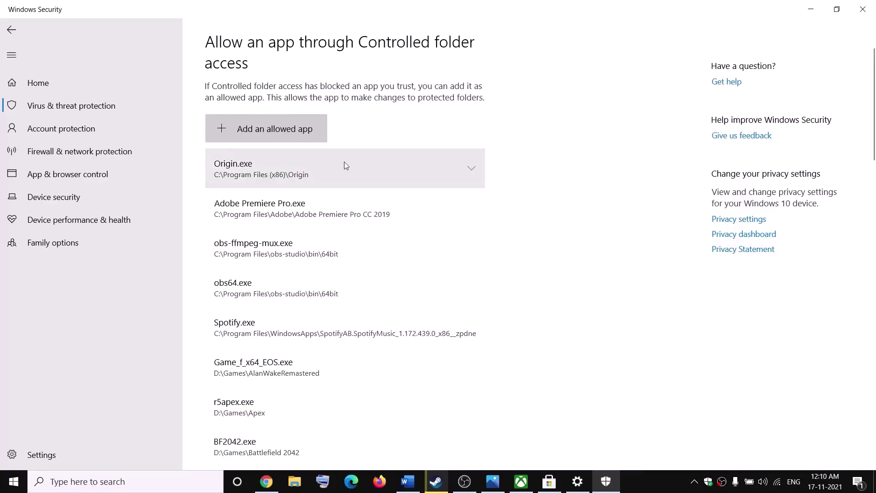
pyautogui.click(363, 258)
pyautogui.scroll(-2, 484, 232)
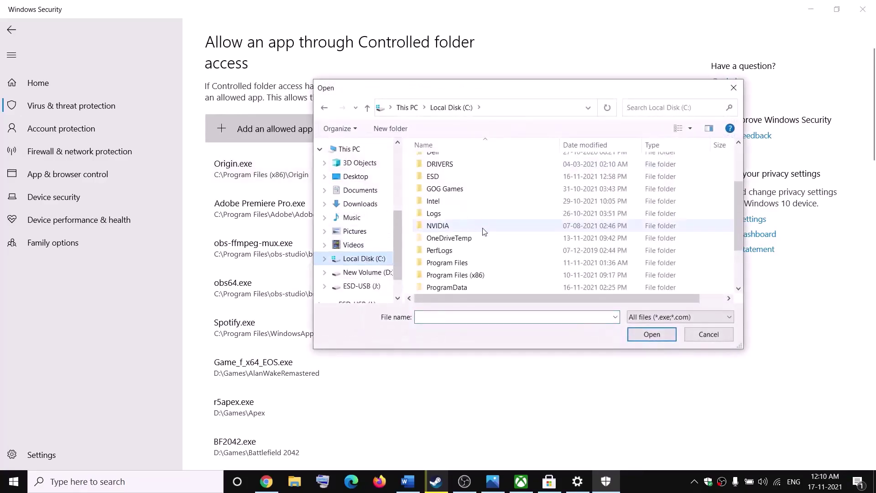
pyautogui.scroll(-2, 481, 234)
pyautogui.doubleClick(475, 212)
pyautogui.scroll(-5, 487, 254)
pyautogui.scroll(-3, 487, 254)
pyautogui.scroll(3, 484, 251)
pyautogui.doubleClick(448, 197)
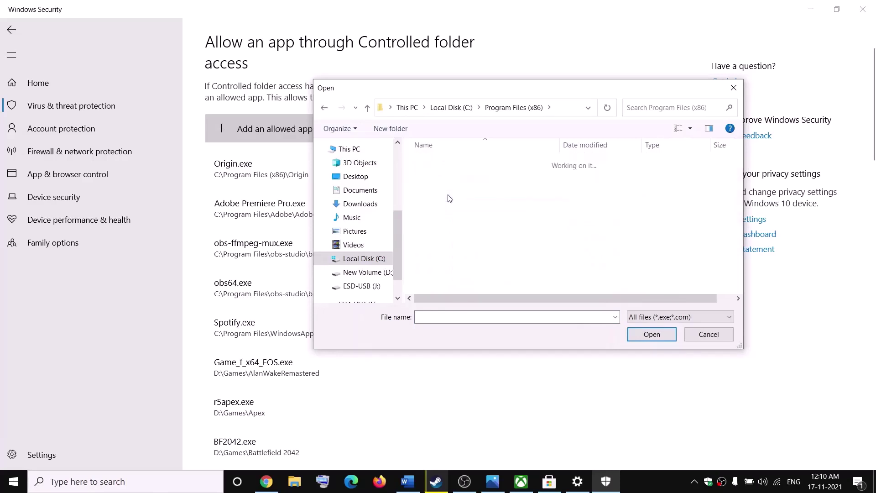
pyautogui.scroll(-6, 454, 196)
pyautogui.scroll(1, 457, 192)
pyautogui.doubleClick(444, 171)
pyautogui.doubleClick(439, 159)
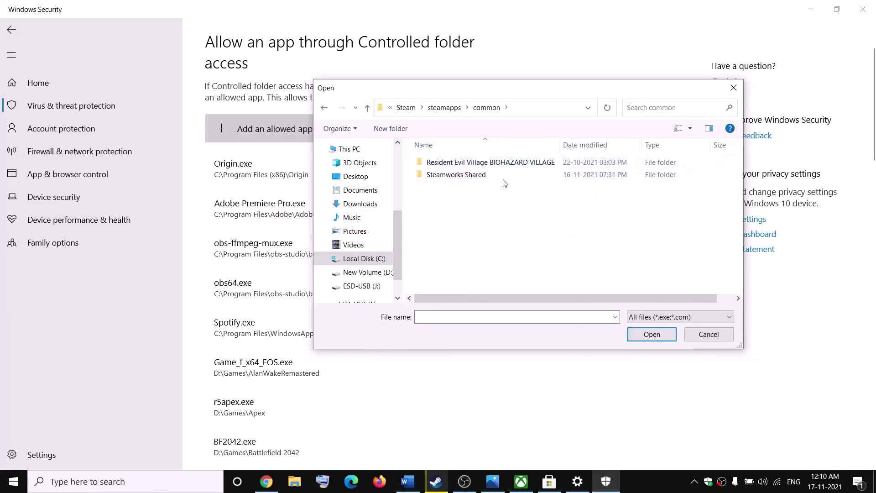
pyautogui.click(734, 88)
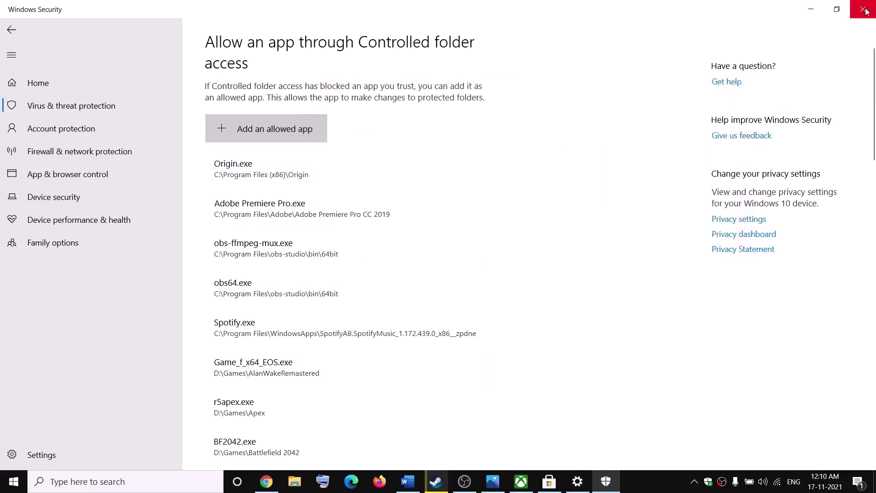
# Step: Switch Controlled folder access Off and back On in Ransomware protection, then close Windows Security
pyautogui.hotkey('alt', 'Left')
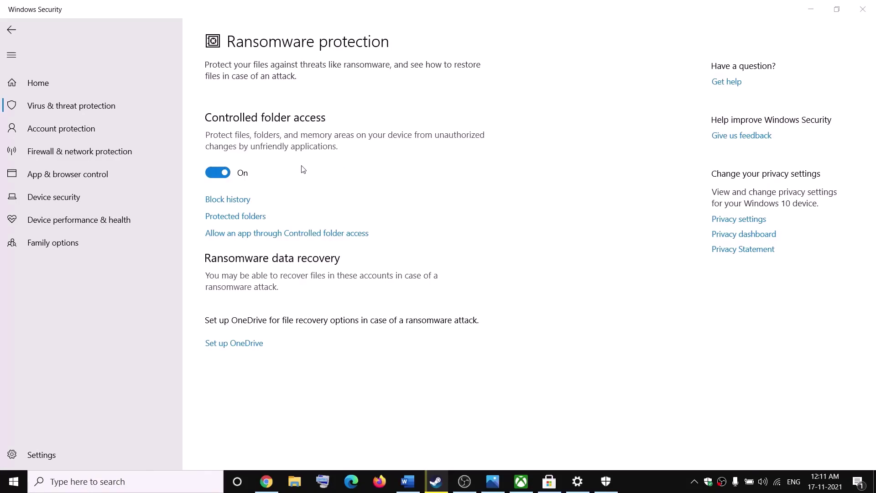
pyautogui.click(216, 177)
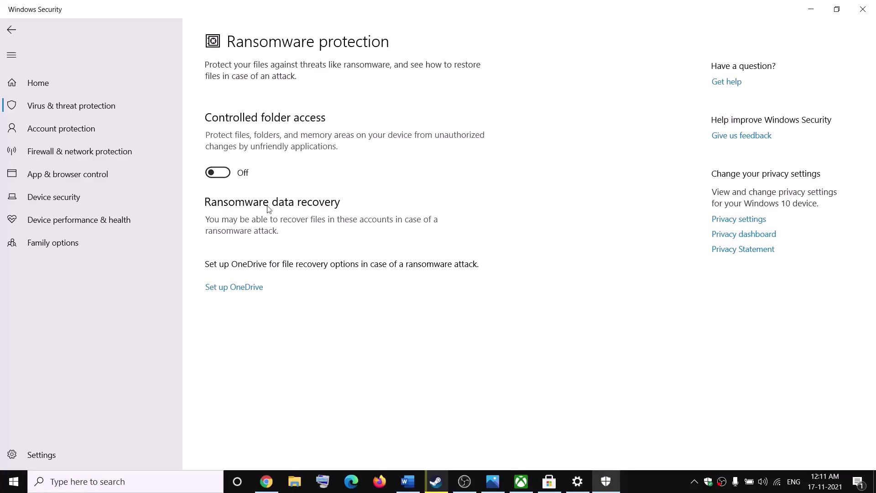
pyautogui.click(217, 176)
pyautogui.click(863, 9)
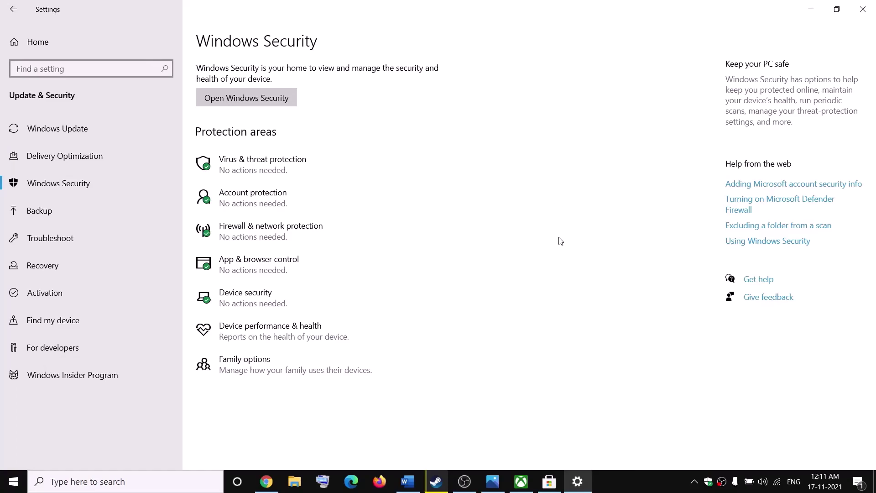
# Step: Highlight the Step 11 'Disable manual proxy' text in the Word guide
pyautogui.click(408, 481)
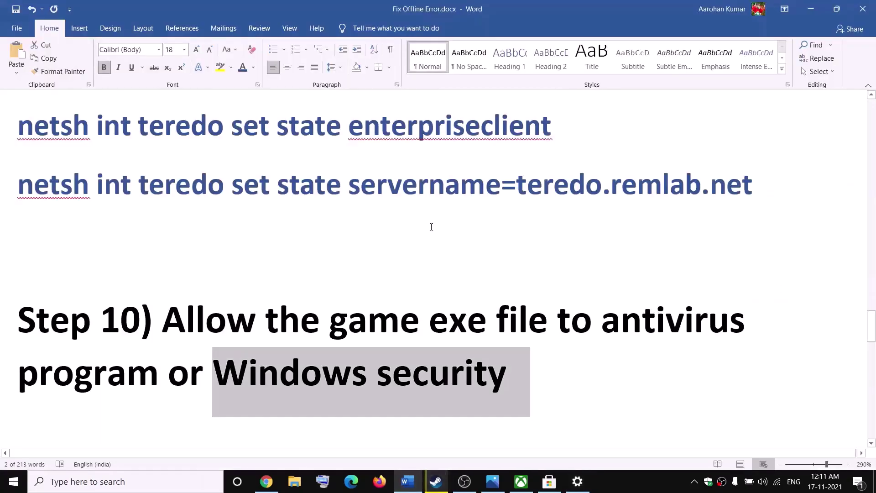
pyautogui.scroll(-3, 408, 303)
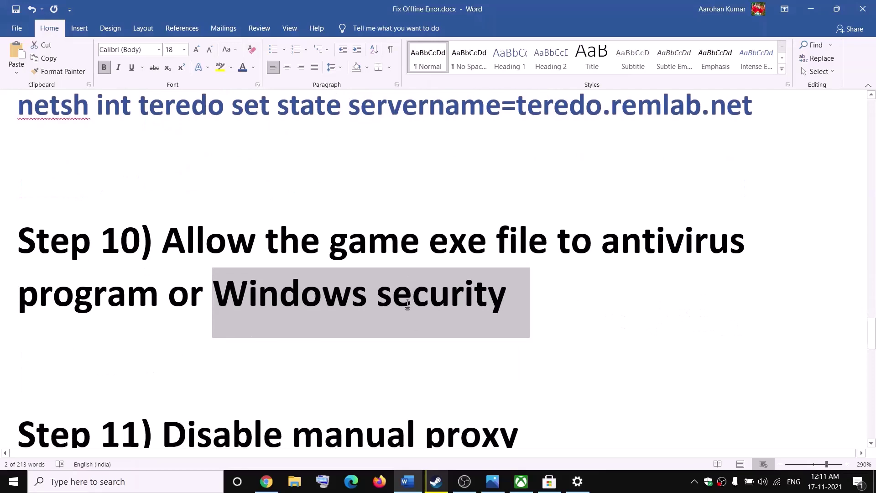
pyautogui.moveTo(189, 351); pyautogui.dragTo(591, 382)
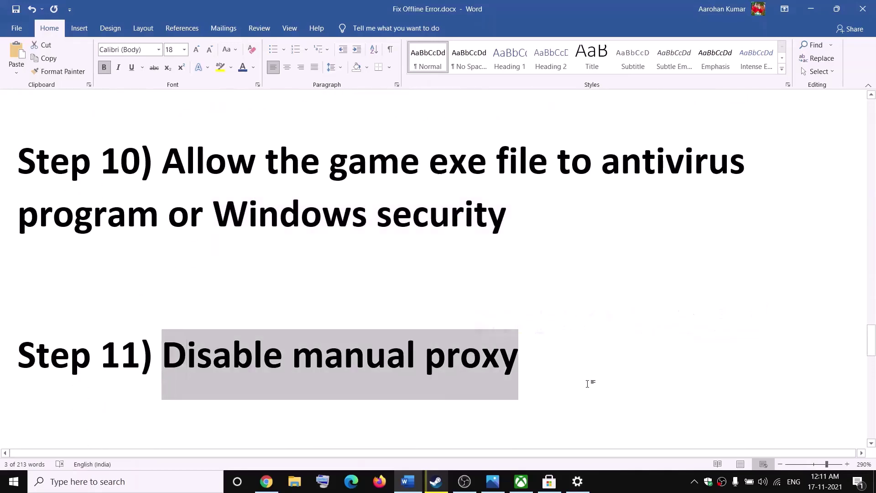
# Step: Leave Use a proxy server Off on the Network & Internet Proxy page, then close Settings
pyautogui.click(578, 482)
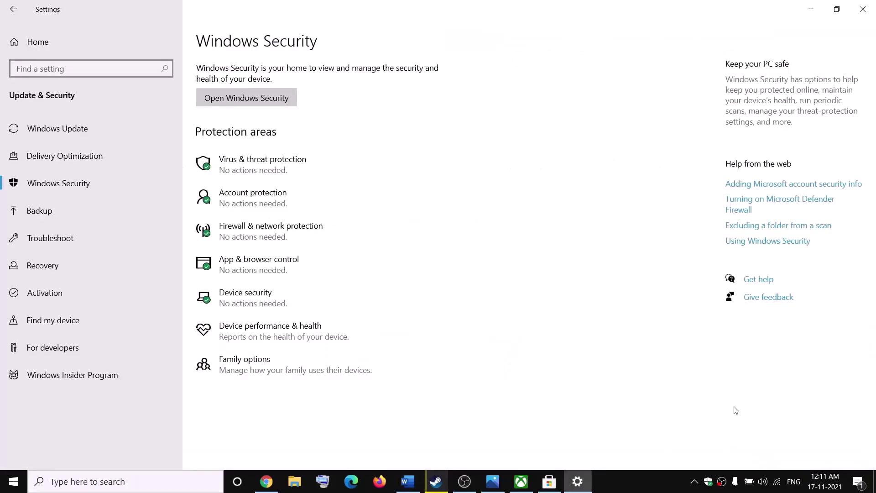
pyautogui.click(34, 41)
pyautogui.click(601, 205)
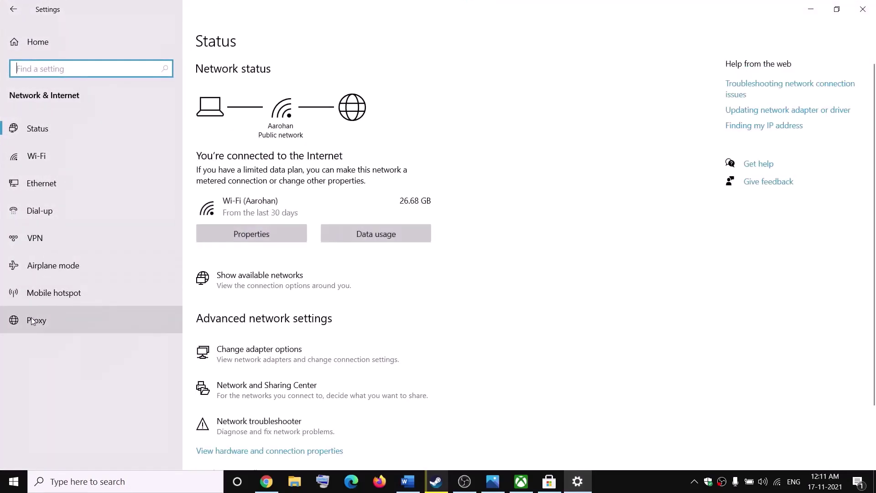
pyautogui.click(33, 320)
pyautogui.scroll(-3, 415, 297)
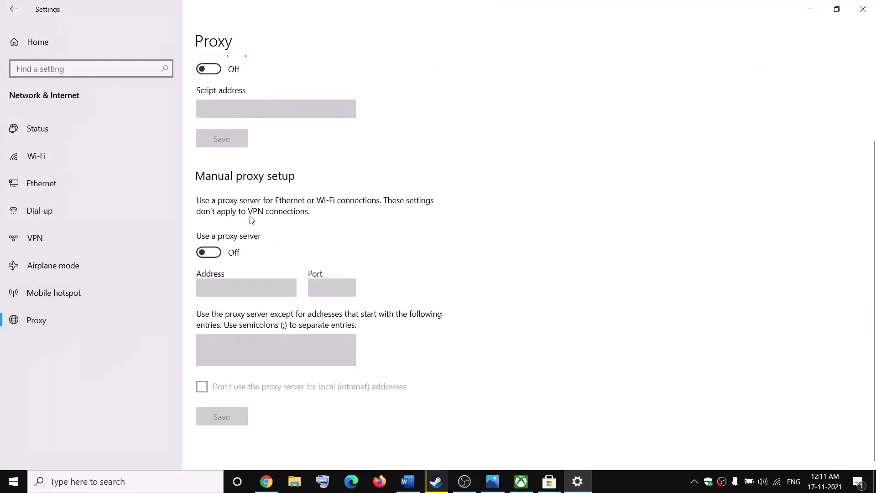
pyautogui.click(217, 259)
pyautogui.click(208, 256)
pyautogui.click(862, 10)
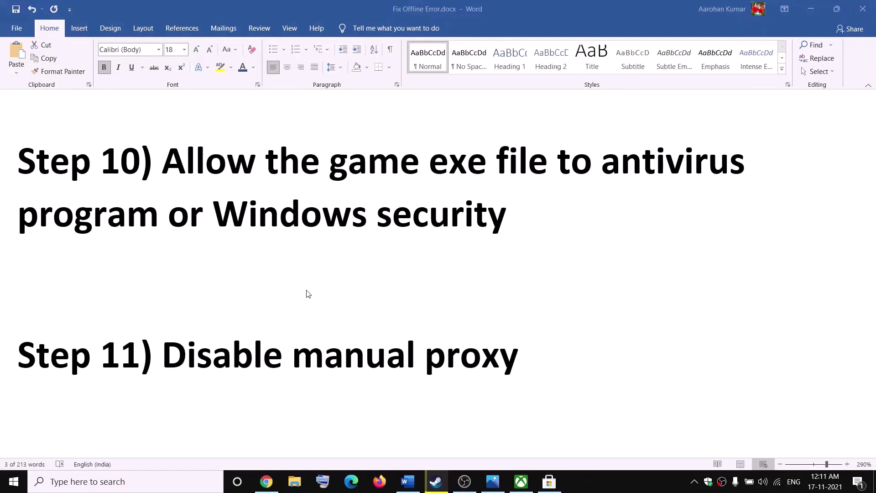
# Step: Run the Network Adapter troubleshooter from Update & Security's additional troubleshooters
pyautogui.scroll(-3, 306, 301)
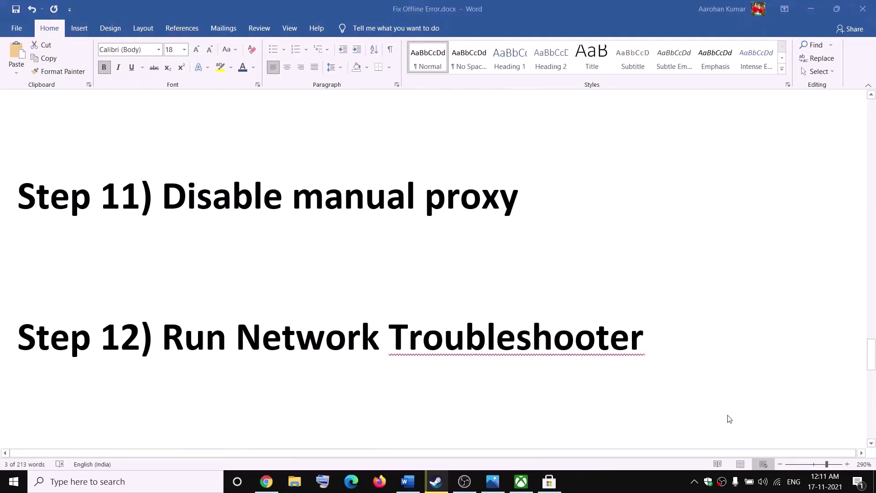
pyautogui.click(13, 482)
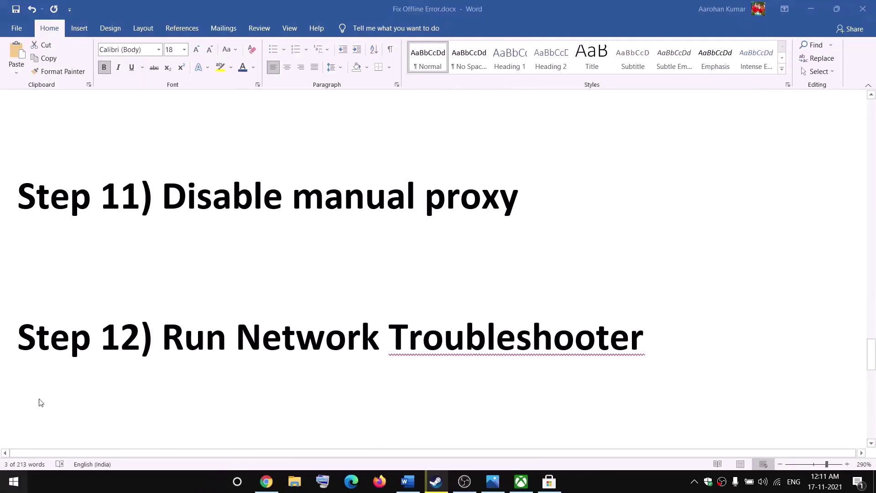
pyautogui.click(19, 430)
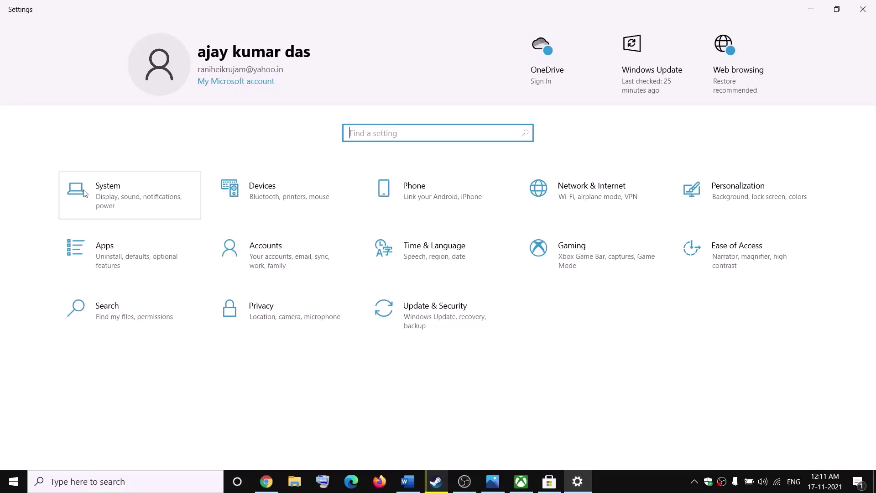
pyautogui.click(448, 324)
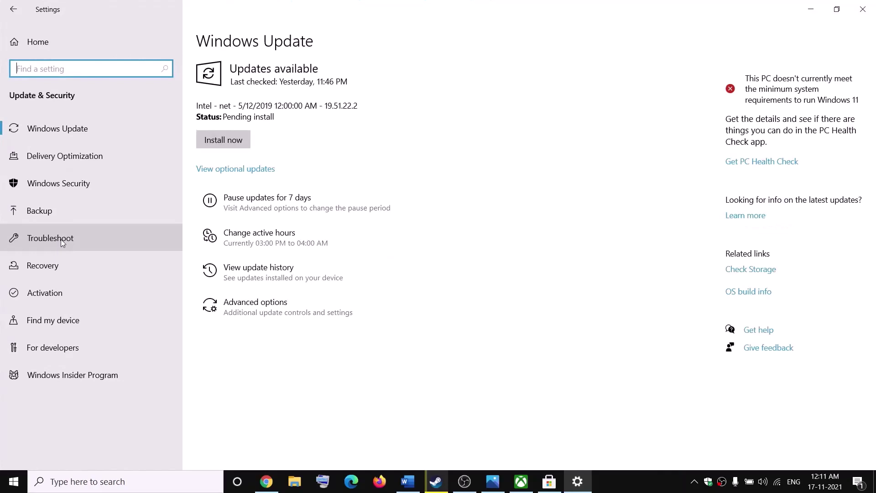
pyautogui.click(62, 239)
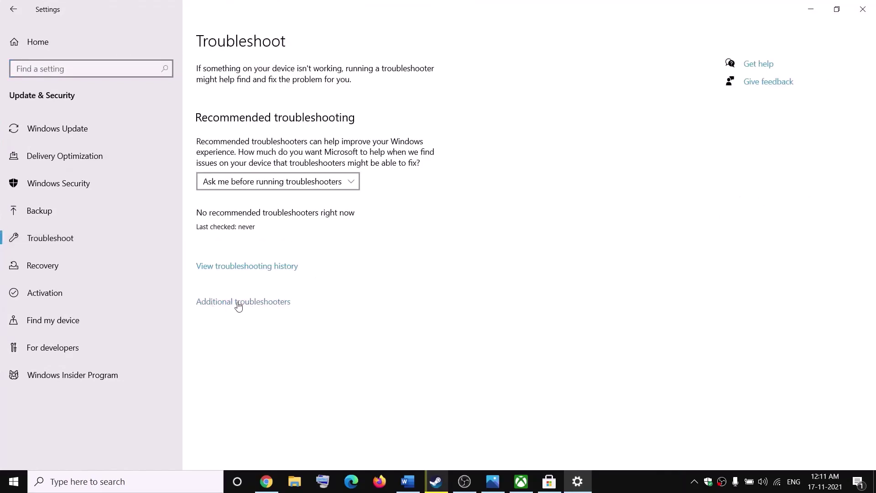
pyautogui.click(238, 304)
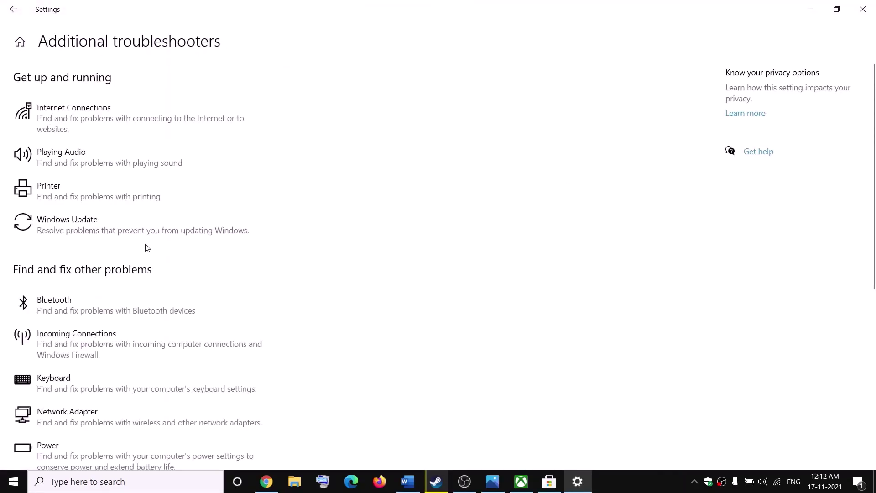
pyautogui.scroll(-3, 147, 247)
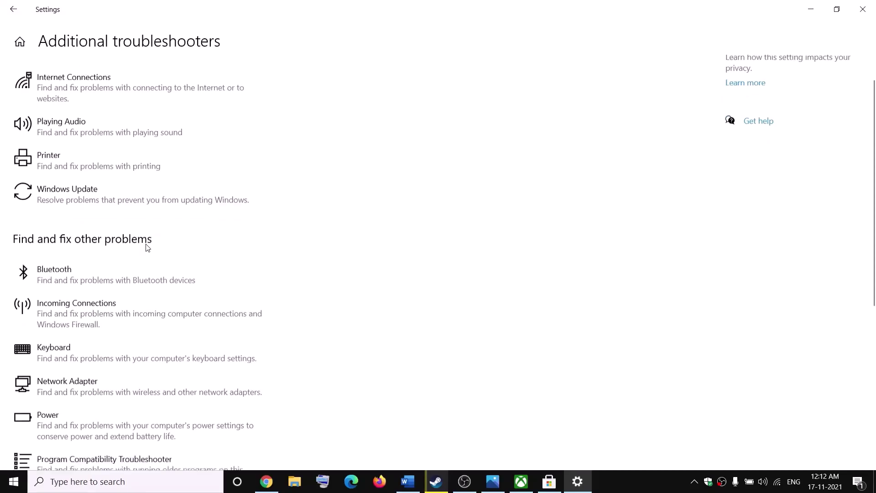
pyautogui.click(118, 281)
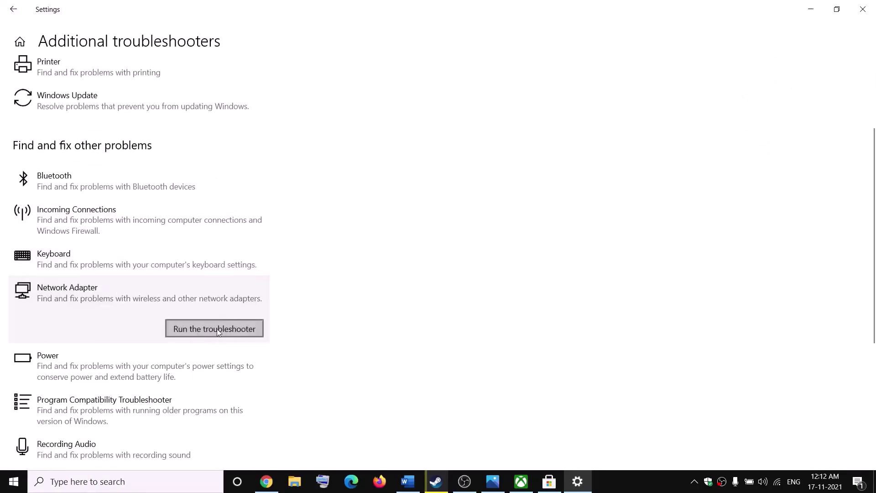
pyautogui.click(215, 331)
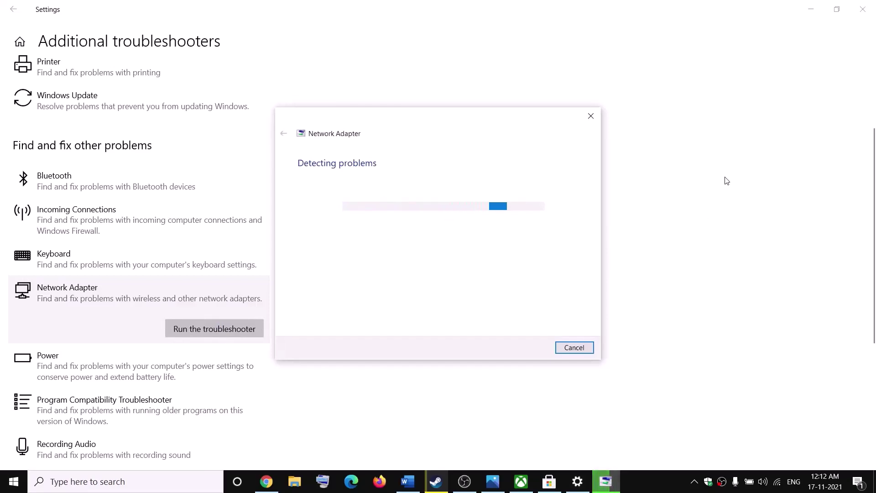
pyautogui.click(408, 481)
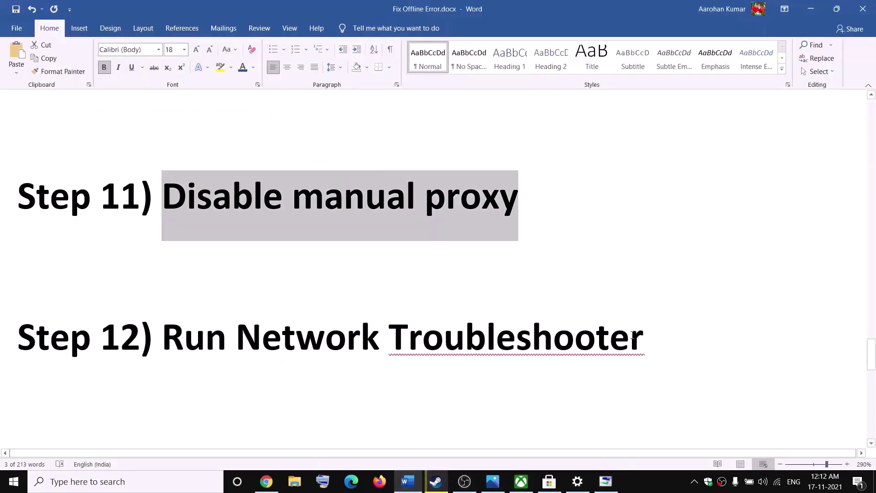
# Step: Continue the troubleshooter, copy the ipconfig /flushdns line, and open Command Prompt as administrator
pyautogui.click(531, 348)
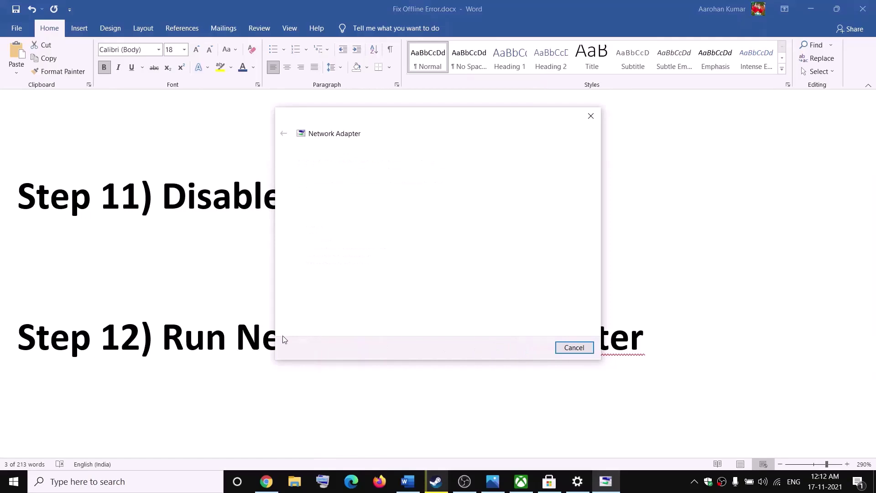
pyautogui.scroll(-5, 400, 335)
pyautogui.scroll(-5, 400, 335)
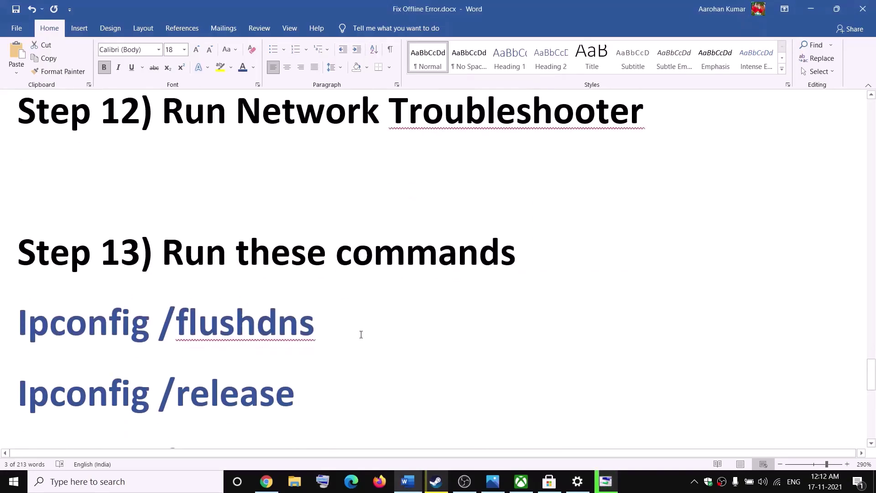
pyautogui.moveTo(225, 155); pyautogui.dragTo(39, 154)
pyautogui.hotkey('ctrl', 'c')
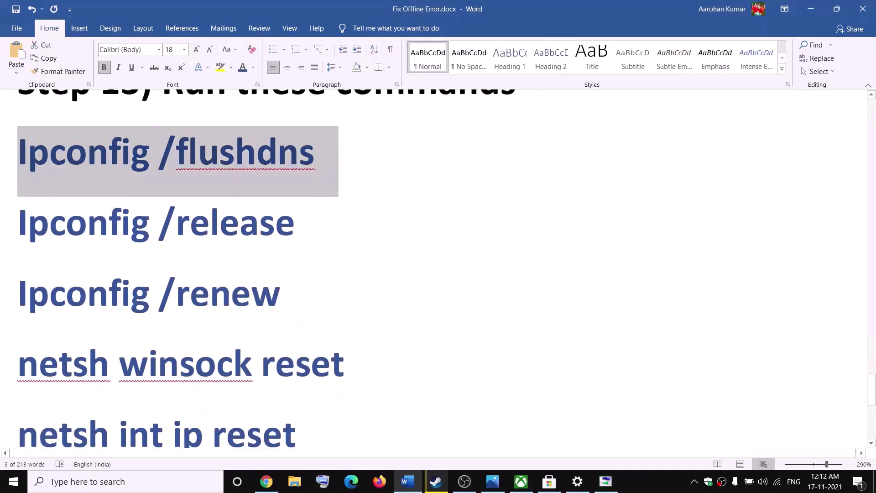
pyautogui.click(206, 482)
pyautogui.write('v')
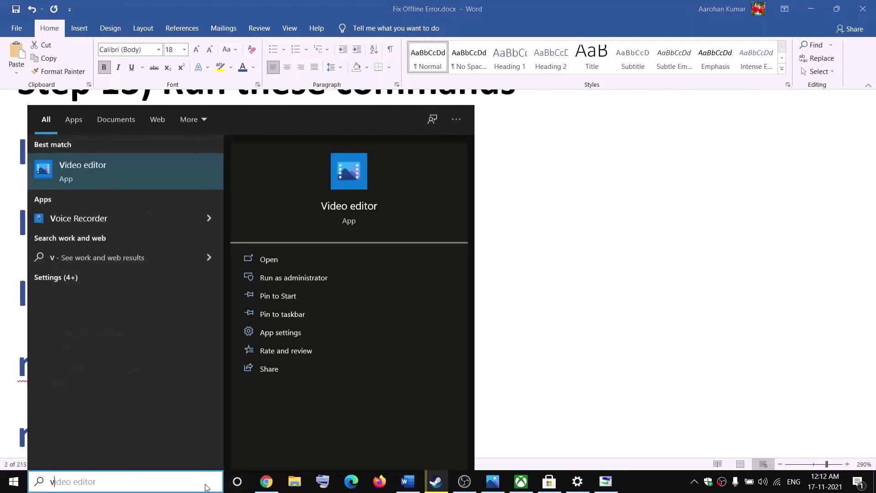
pyautogui.press('BackSpace')
pyautogui.write('cmd')
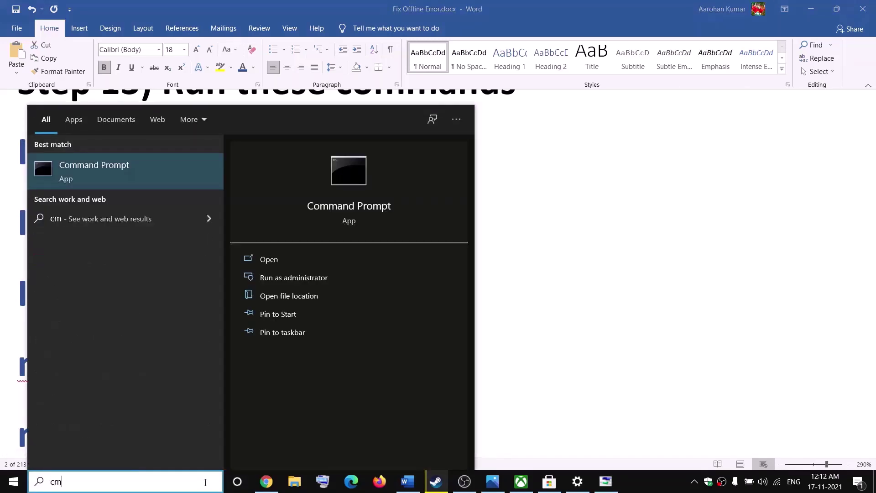
pyautogui.rightClick(112, 175)
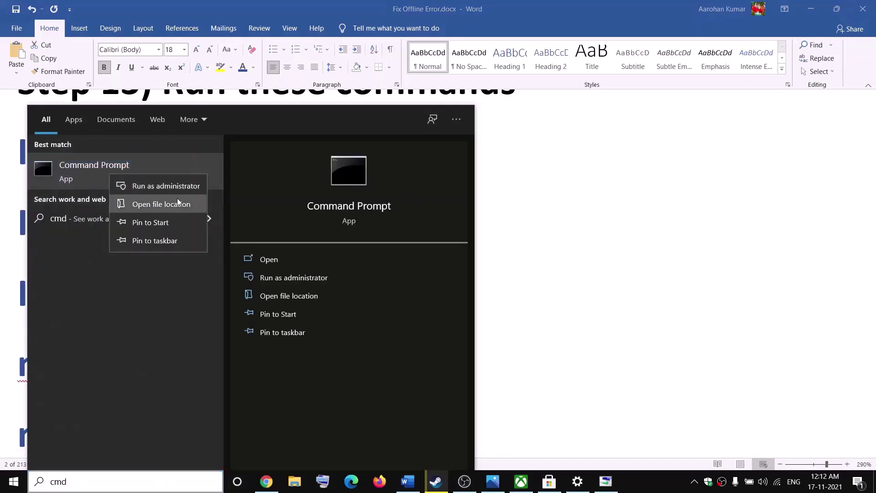
pyautogui.click(154, 187)
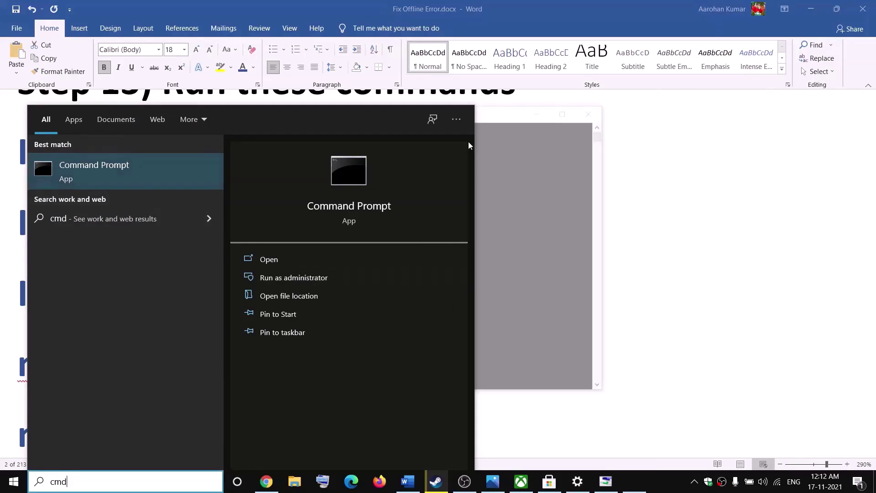
# Step: Run ipconfig /flushdns, ipconfig /release and ipconfig /renew in the administrator console
pyautogui.hotkey('ctrl', 'v')
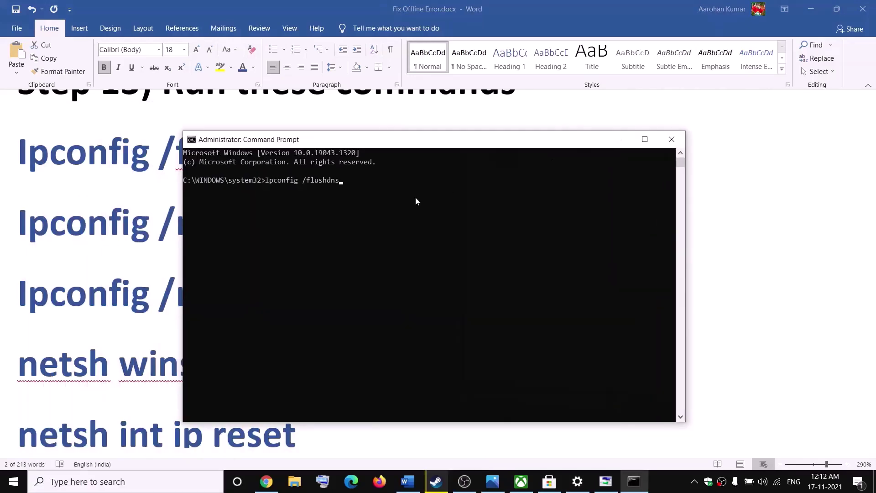
pyautogui.press('Return')
pyautogui.hotkey('alt', 'Tab')
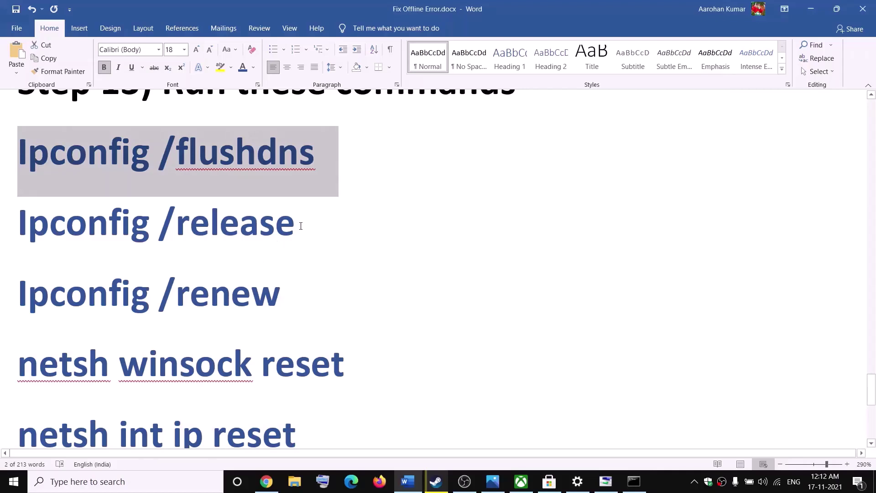
pyautogui.moveTo(301, 226); pyautogui.dragTo(51, 225)
pyautogui.hotkey('alt', 'Tab')
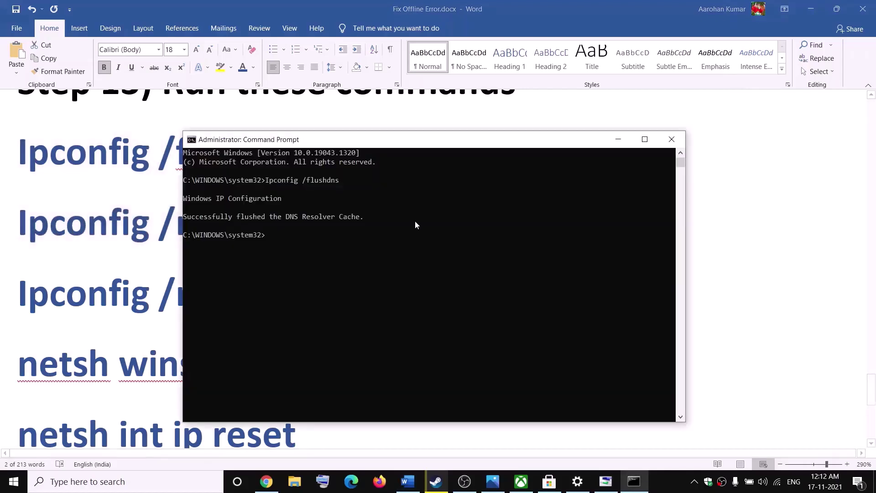
pyautogui.write('Ipconfig /release')
pyautogui.press('Return')
pyautogui.hotkey('alt', 'Tab')
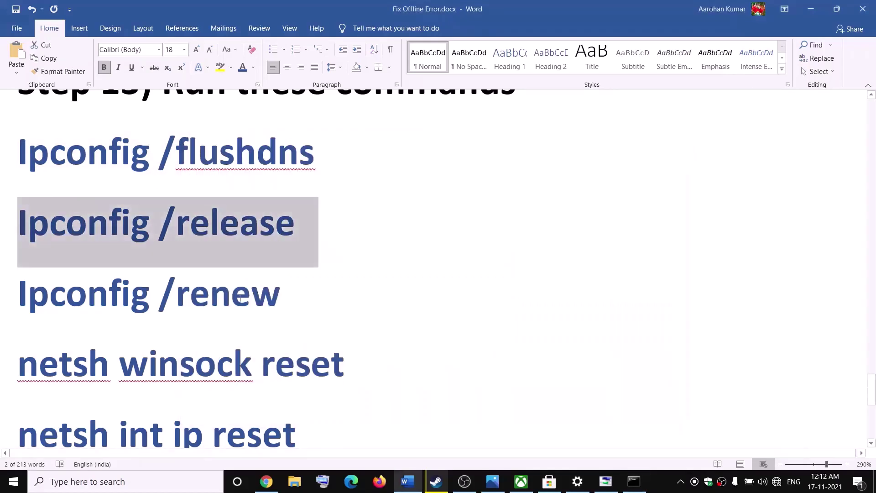
pyautogui.moveTo(291, 301); pyautogui.dragTo(91, 297)
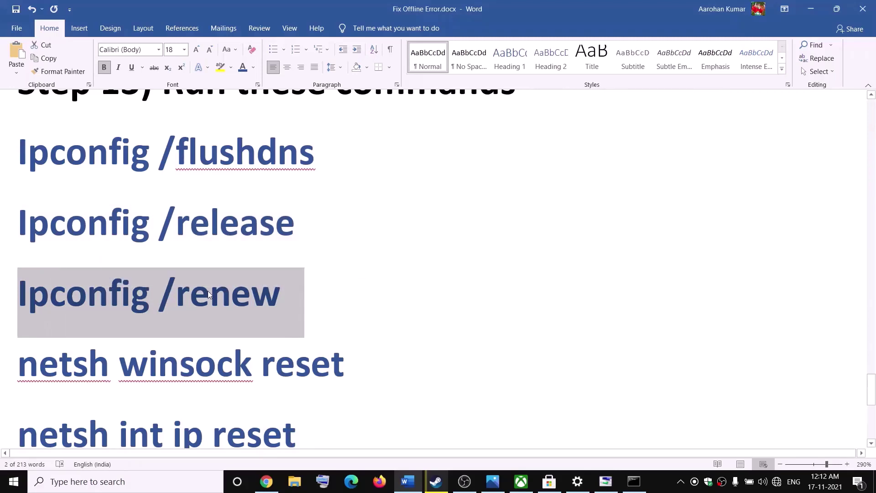
pyautogui.hotkey('alt', 'Tab')
pyautogui.write('Ipconfig /renew')
pyautogui.press('Return')
# Step: Run netsh winsock reset and netsh int ip reset, then close Command Prompt
pyautogui.hotkey('alt', 'Tab')
pyautogui.moveTo(344, 364); pyautogui.dragTo(84, 364)
pyautogui.hotkey('alt', 'Tab')
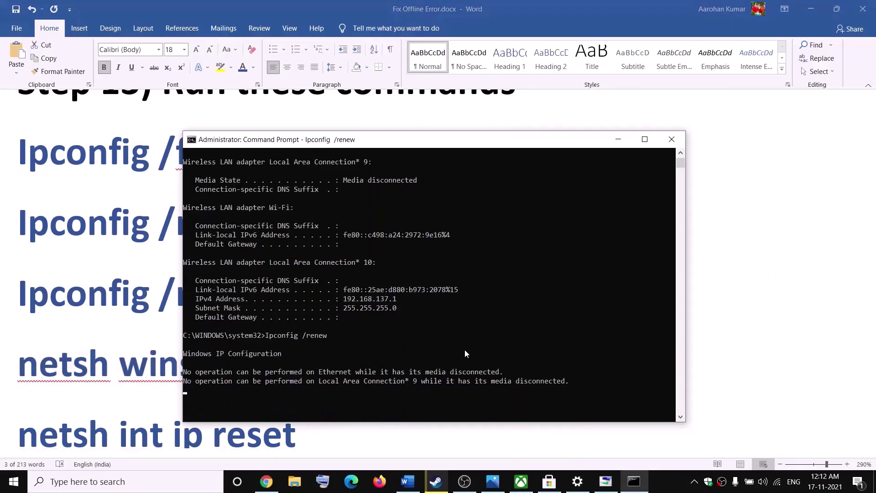
pyautogui.press('Return')
pyautogui.write('netsh winsock reset')
pyautogui.press('Return')
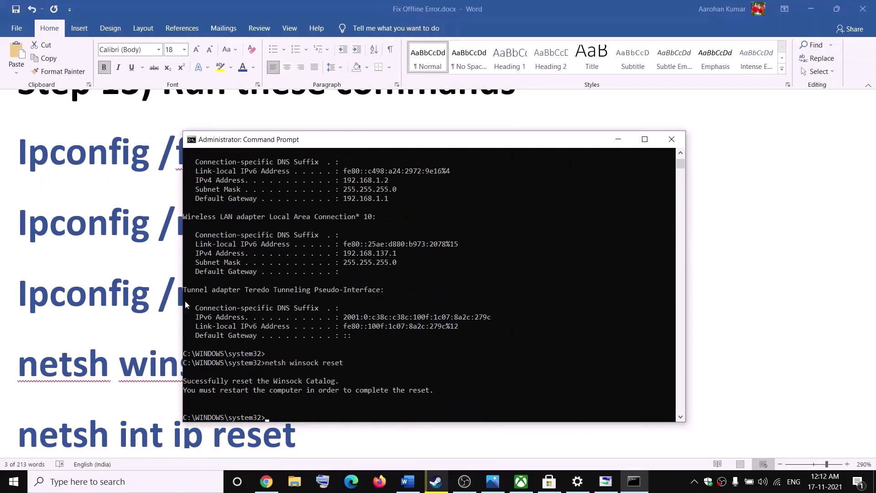
pyautogui.hotkey('alt', 'Tab')
pyautogui.scroll(-3, 174, 336)
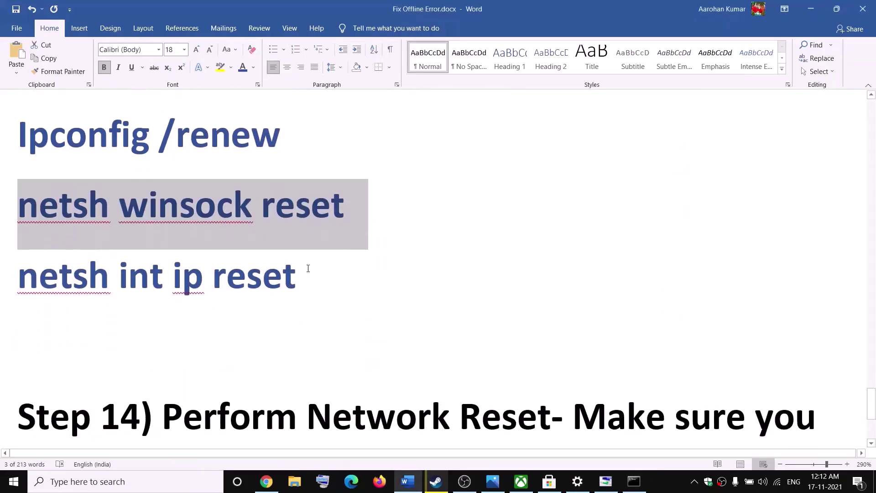
pyautogui.moveTo(308, 270); pyautogui.dragTo(60, 273)
pyautogui.hotkey('ctrl', 'c')
pyautogui.hotkey('alt', 'Tab')
pyautogui.hotkey('ctrl', 'v')
pyautogui.press('Return')
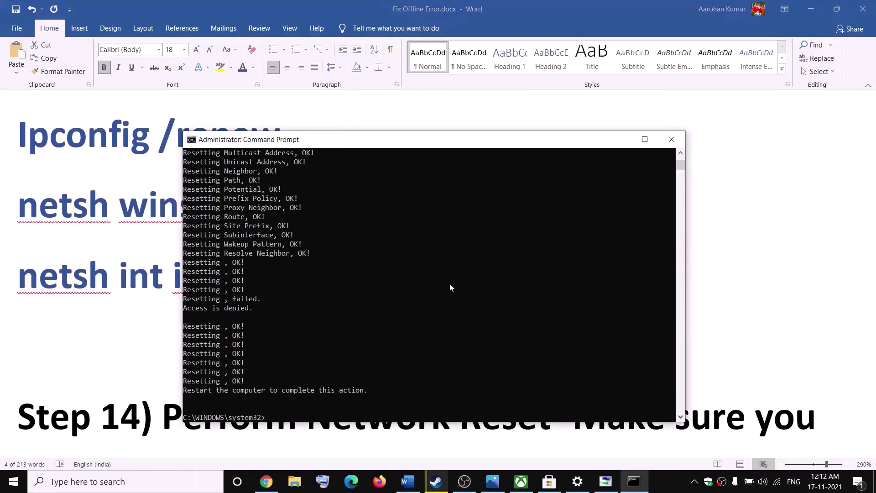
pyautogui.moveTo(200, 391); pyautogui.dragTo(355, 392)
pyautogui.click(672, 139)
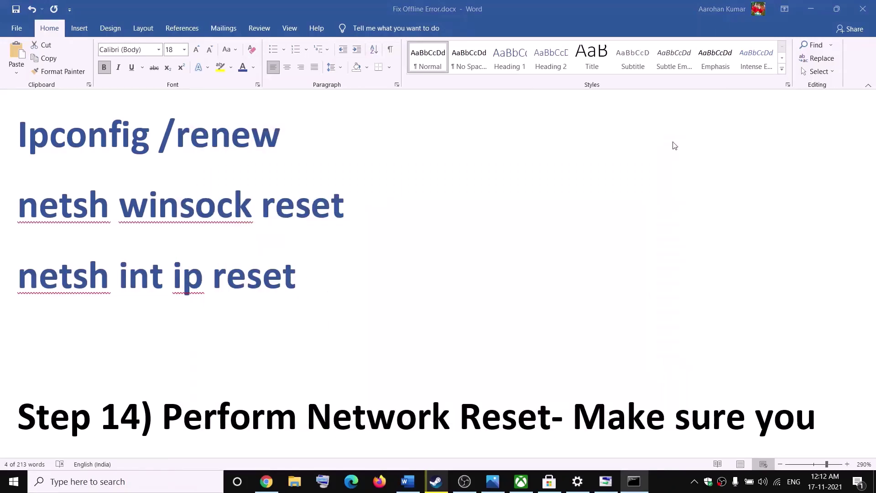
# Step: Open the Start menu's power choices and dismiss them without restarting
pyautogui.click(13, 482)
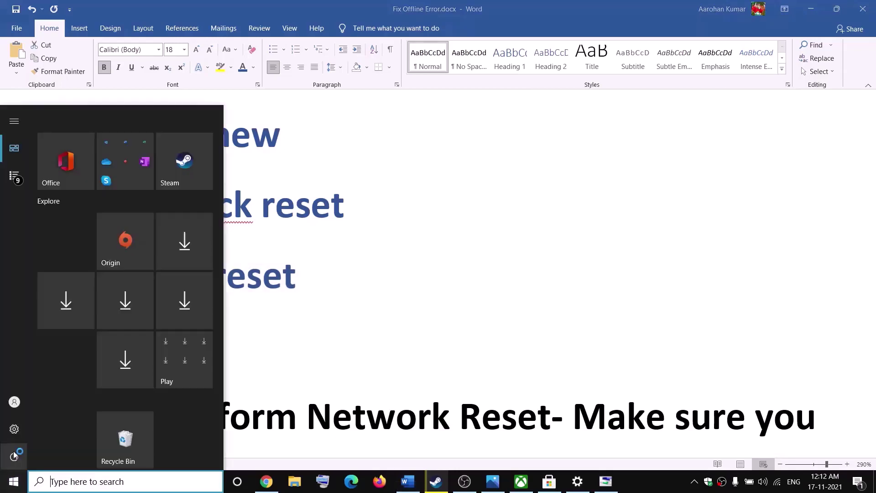
pyautogui.click(18, 457)
pyautogui.click(348, 336)
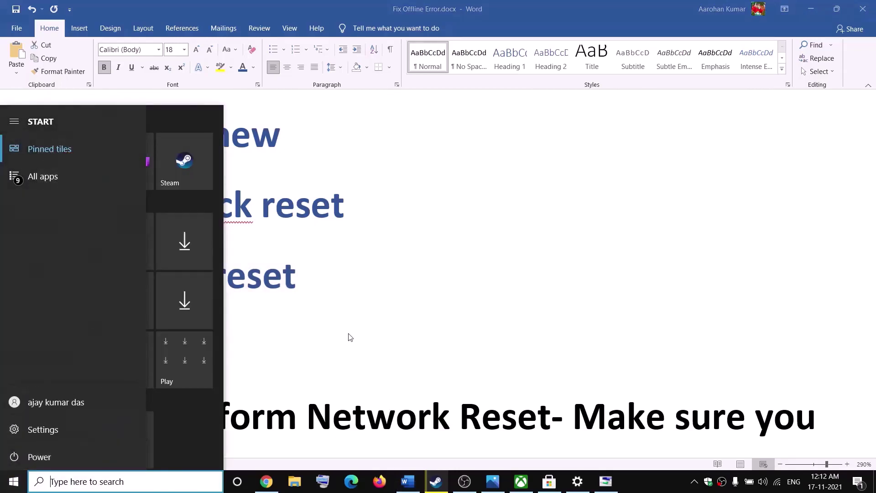
pyautogui.click(333, 323)
# Step: Highlight Step 14 'Perform Network Reset' and its Wi-Fi password reminder in Word
pyautogui.scroll(-1, 400, 342)
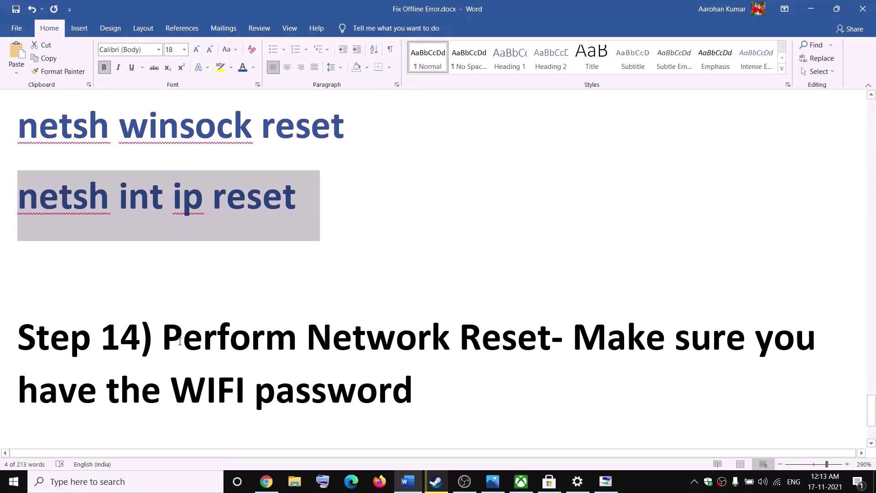
pyautogui.moveTo(178, 341); pyautogui.dragTo(456, 385)
pyautogui.moveTo(164, 338); pyautogui.dragTo(551, 340)
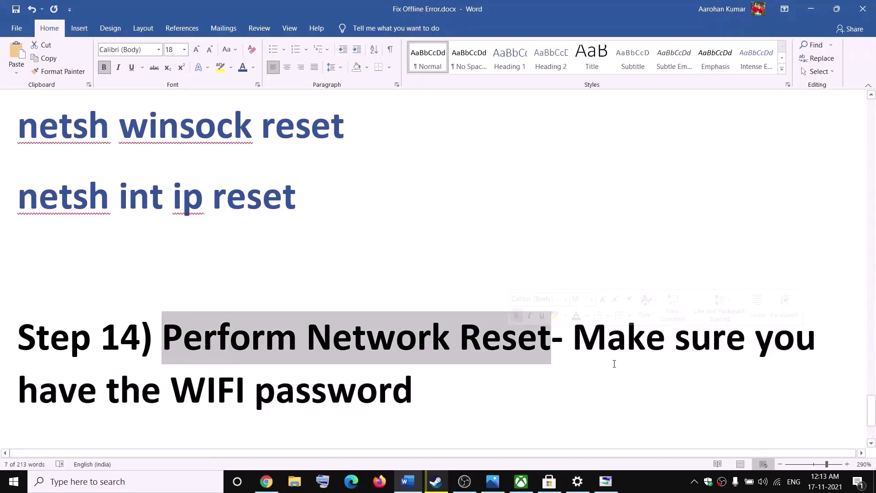
pyautogui.moveTo(410, 394); pyautogui.dragTo(573, 340)
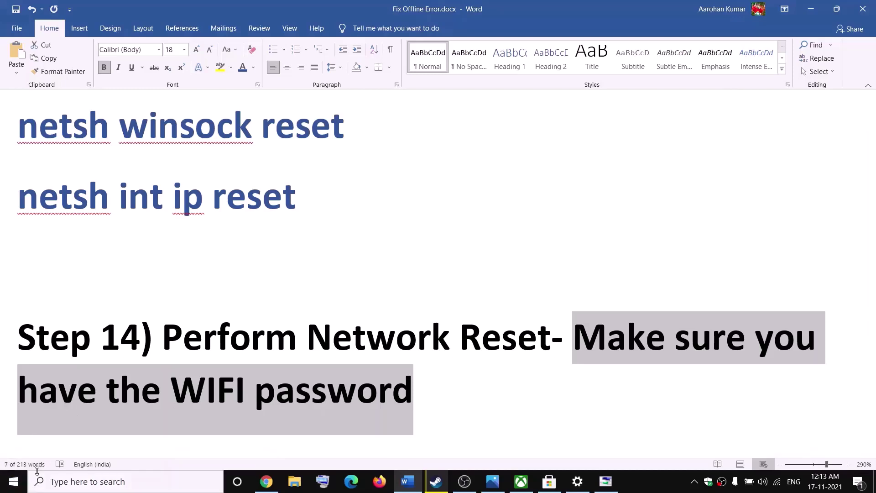
pyautogui.click(14, 482)
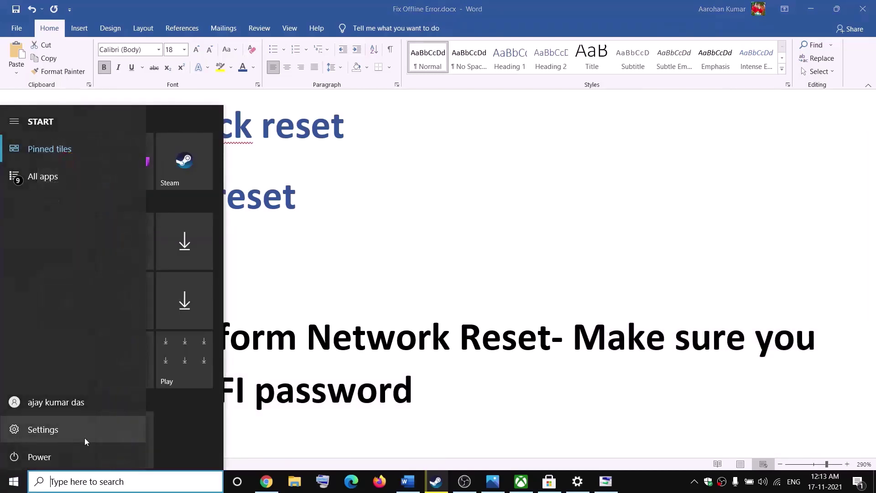
# Step: Open Network reset, choose Reset now, decline the confirmation, and go back to Status
pyautogui.click(84, 440)
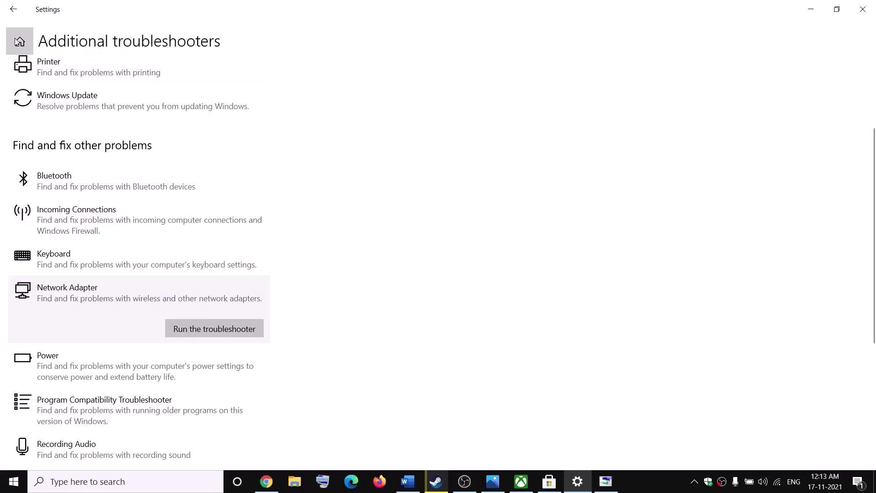
pyautogui.click(20, 42)
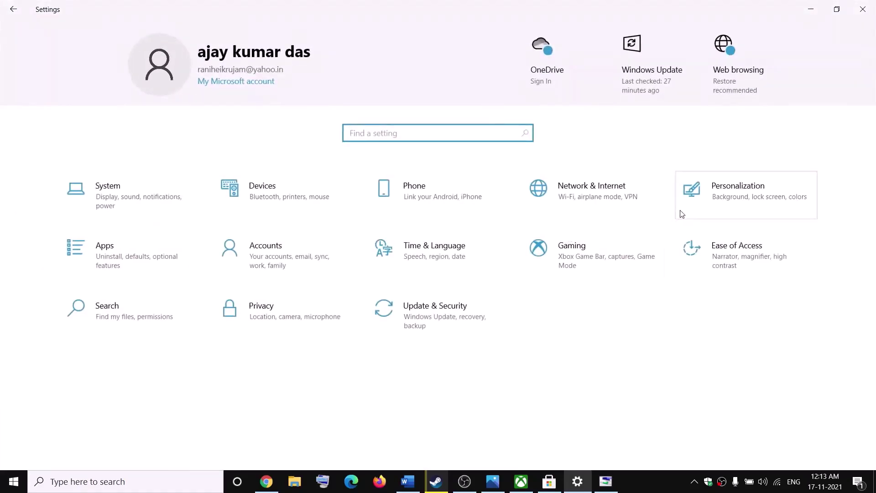
pyautogui.click(599, 194)
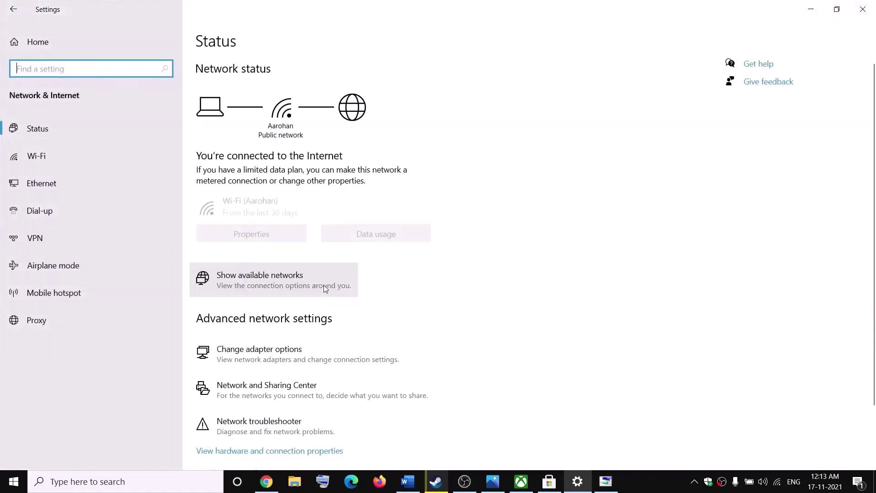
pyautogui.scroll(-3, 338, 340)
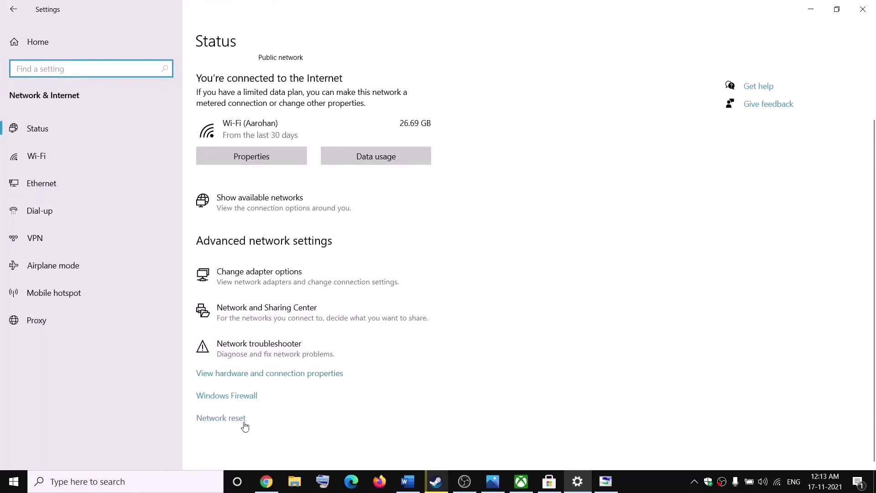
pyautogui.click(209, 422)
pyautogui.click(40, 187)
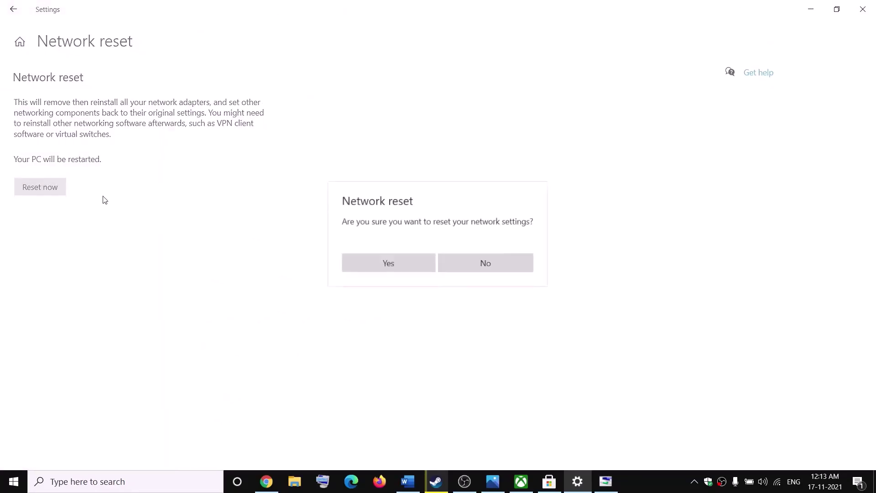
pyautogui.click(494, 264)
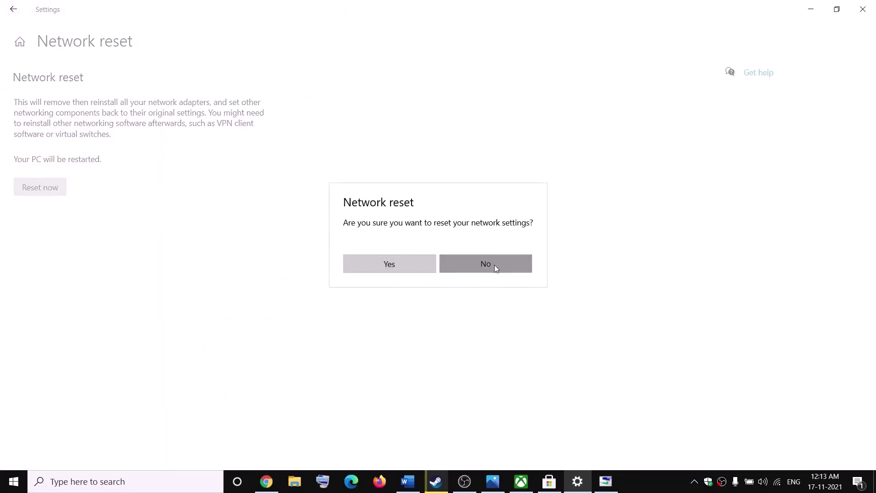
pyautogui.click(14, 14)
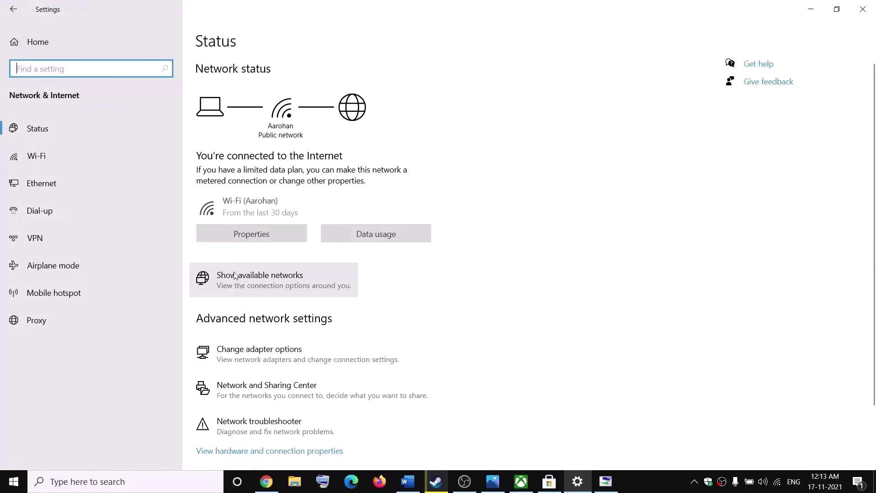
# Step: Show the taskbar list of available Wi-Fi networks, then dismiss it
pyautogui.scroll(-3, 326, 365)
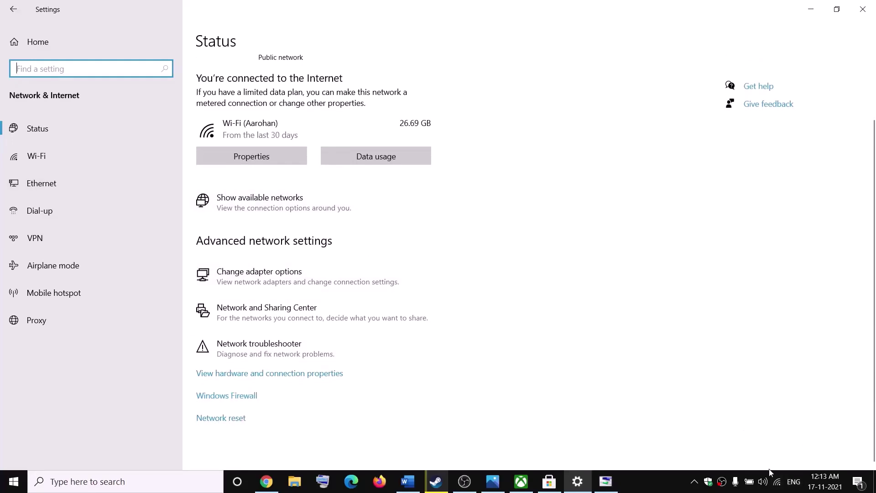
pyautogui.click(775, 483)
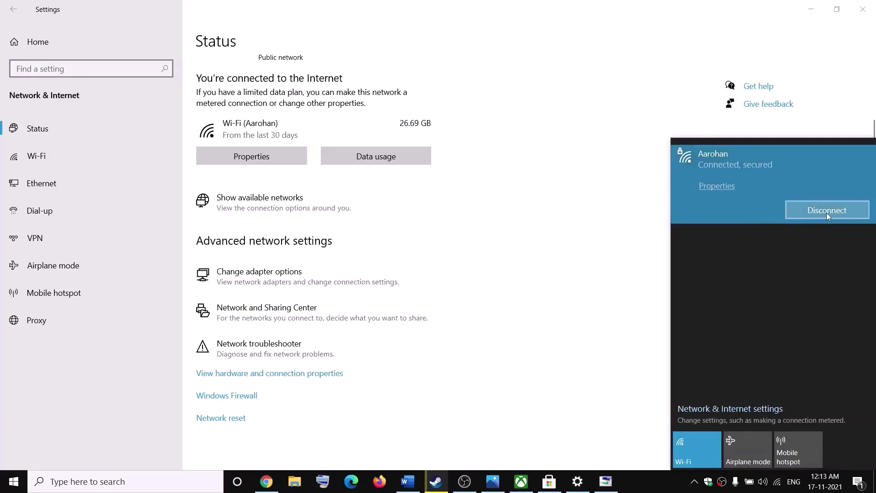
pyautogui.click(574, 216)
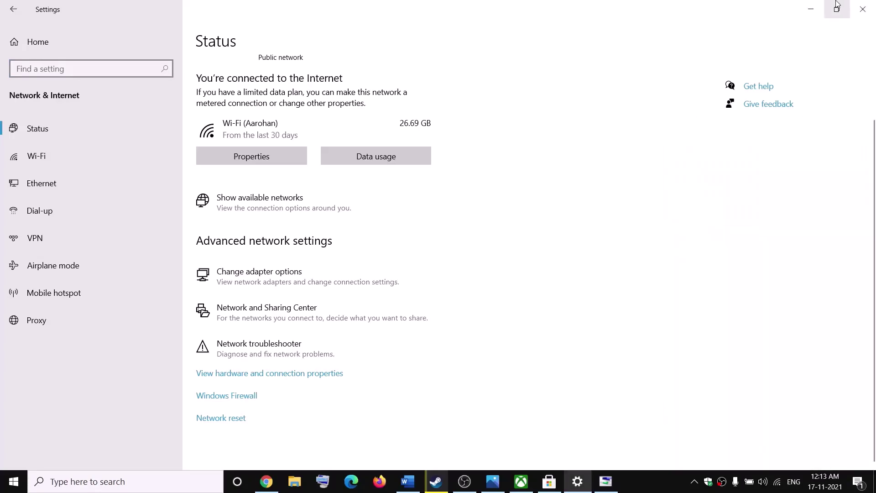
# Step: Close Settings and highlight the Step 15 network-switching text in Word
pyautogui.click(861, 17)
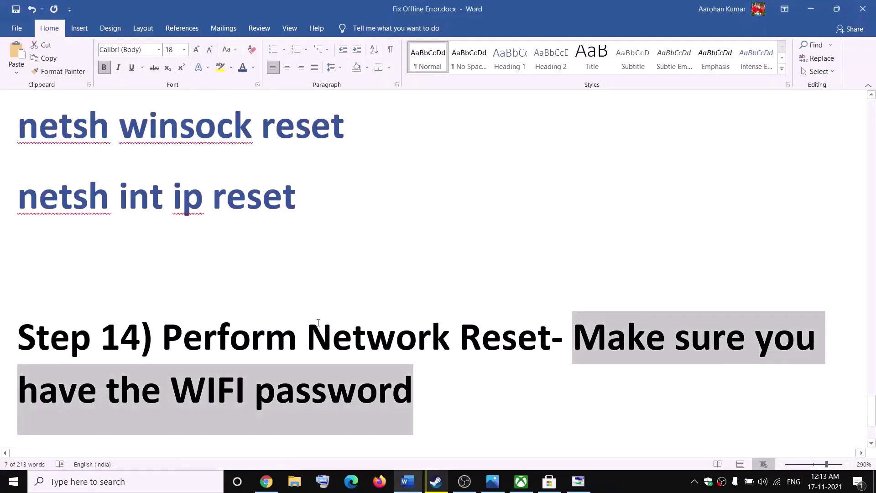
pyautogui.scroll(-3, 359, 312)
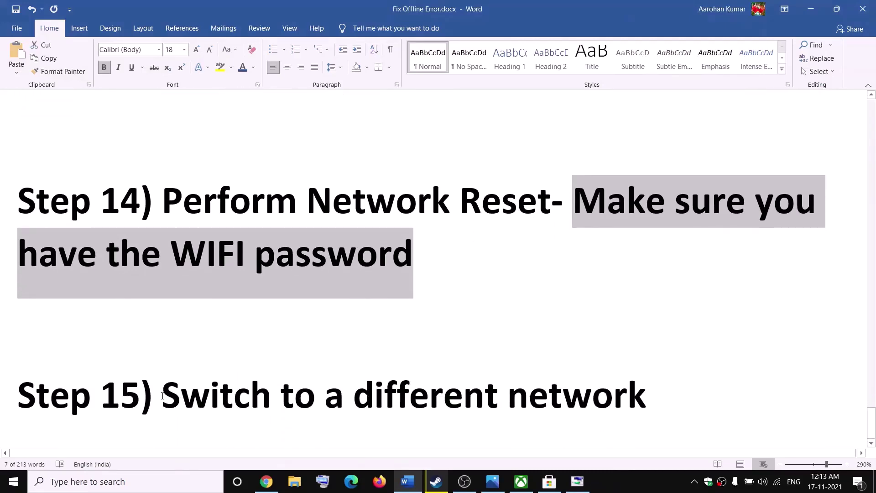
pyautogui.moveTo(166, 395); pyautogui.dragTo(614, 390)
# Step: Check the Wi-Fi network list, then highlight 'Verify the game files' in Step 17
pyautogui.click(777, 482)
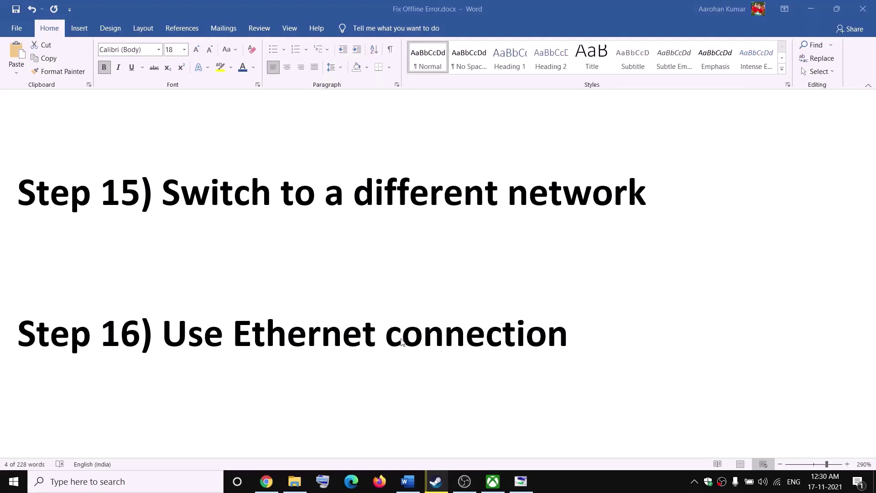
pyautogui.scroll(-3, 329, 340)
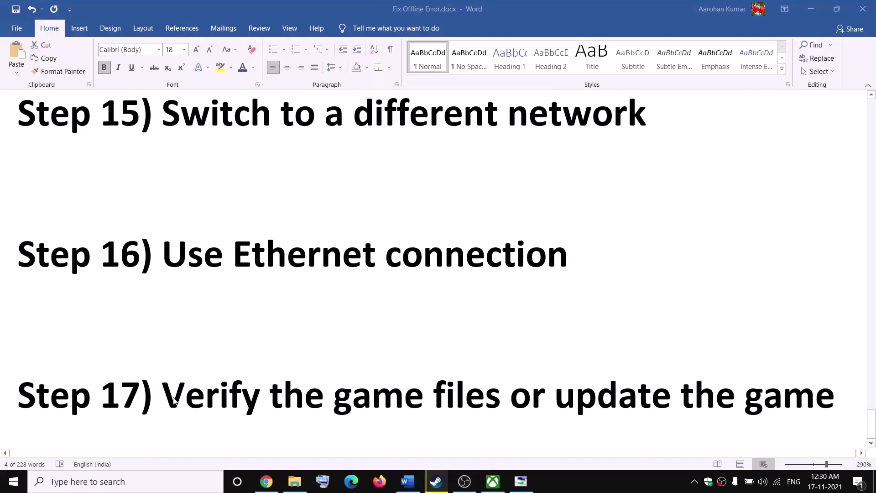
pyautogui.moveTo(173, 399); pyautogui.dragTo(506, 401)
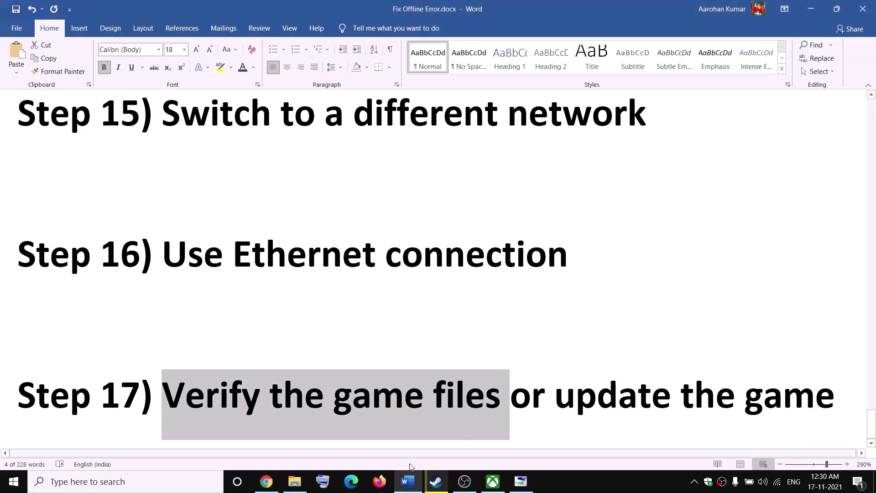
pyautogui.click(436, 481)
# Step: Show Halo Infinite's Local Files properties in Steam, close them, then open and close the Steam menu
pyautogui.rightClick(78, 348)
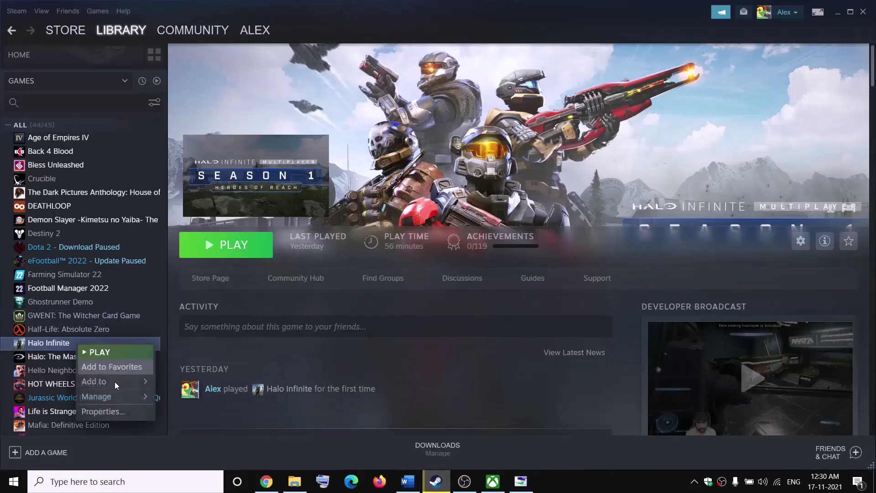
pyautogui.click(111, 410)
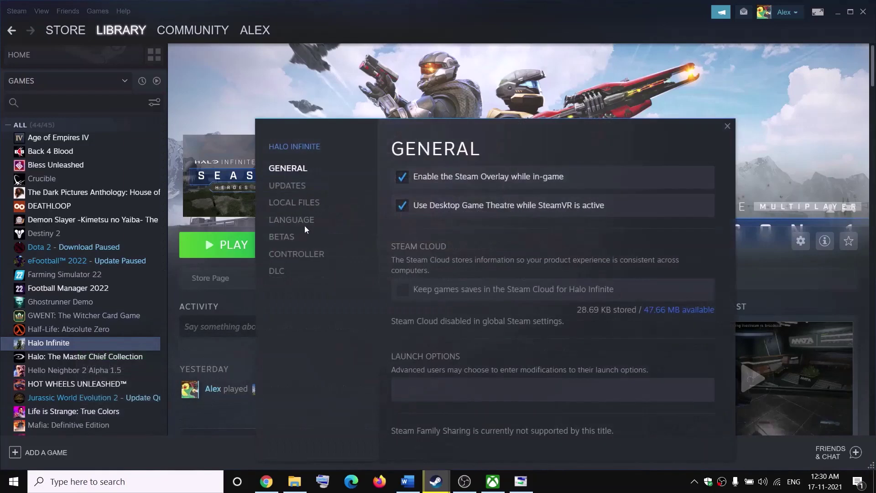
pyautogui.click(308, 202)
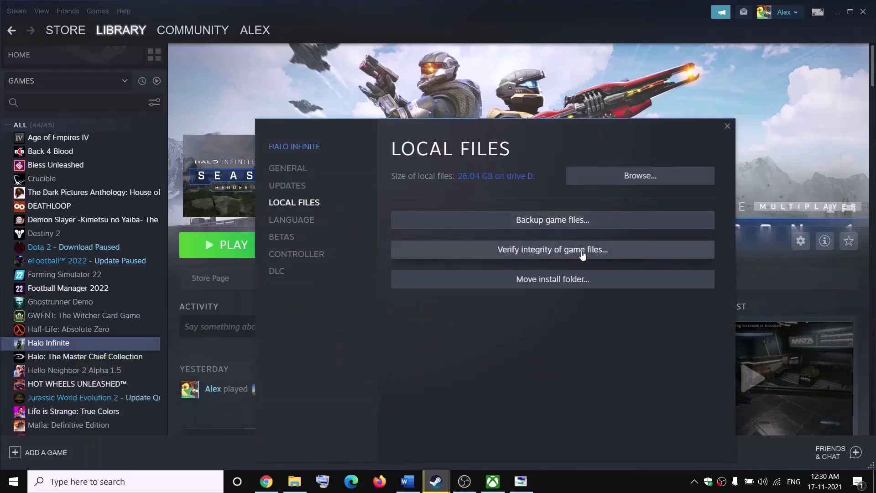
pyautogui.click(728, 126)
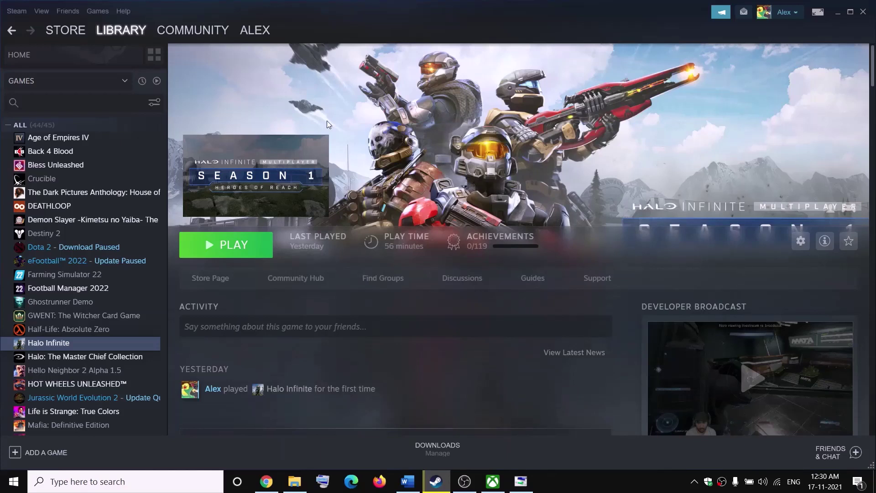
pyautogui.click(16, 11)
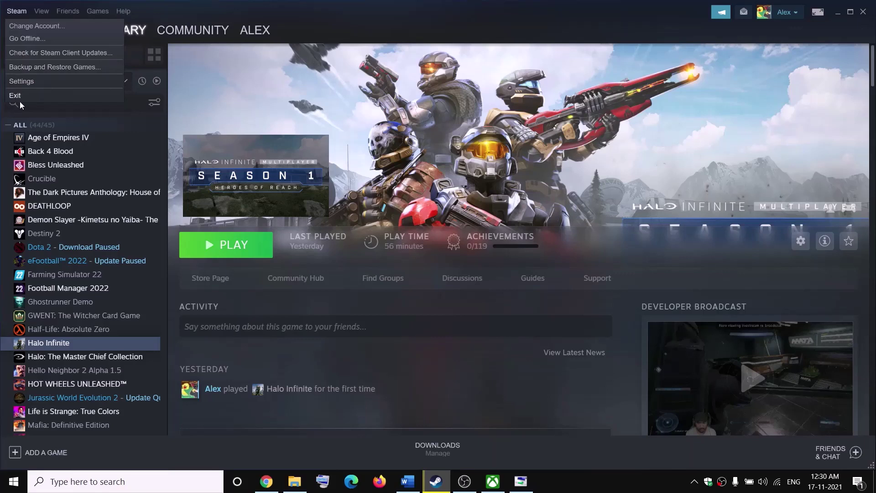
pyautogui.click(485, 366)
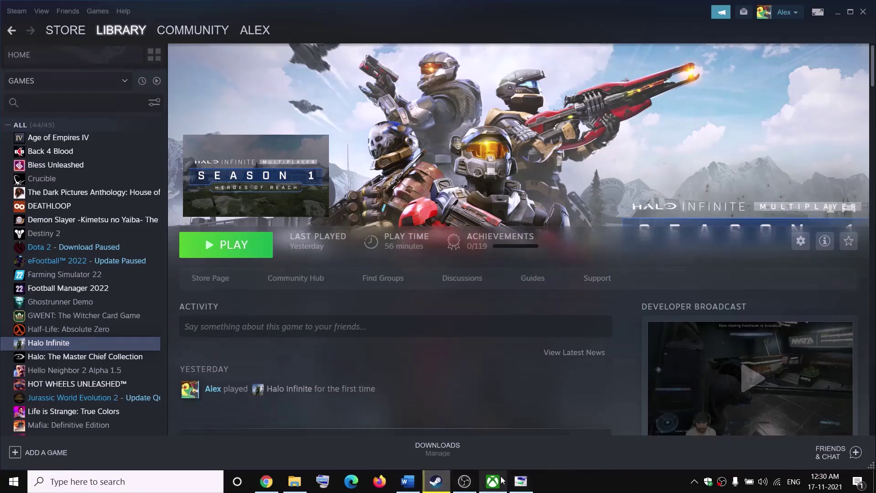
pyautogui.click(188, 485)
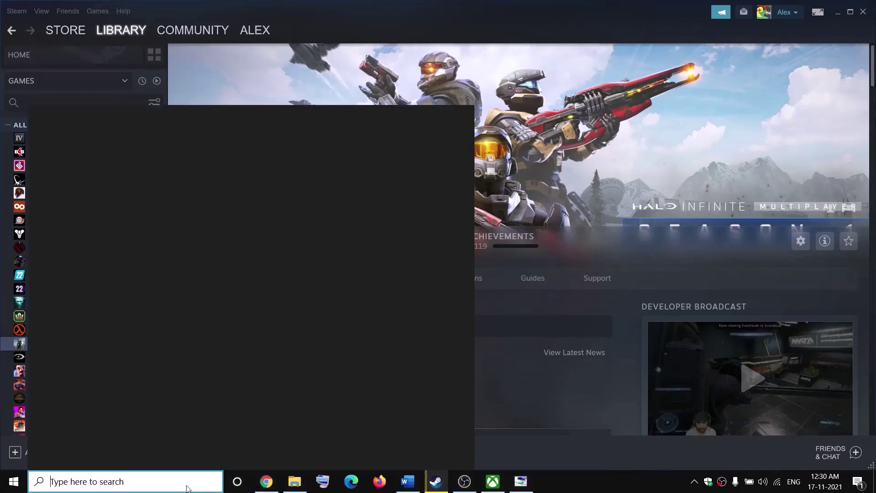
# Step: Launch Microsoft Store via search 'store' and open Downloads and updates listing Halo Infinite
pyautogui.write('store')
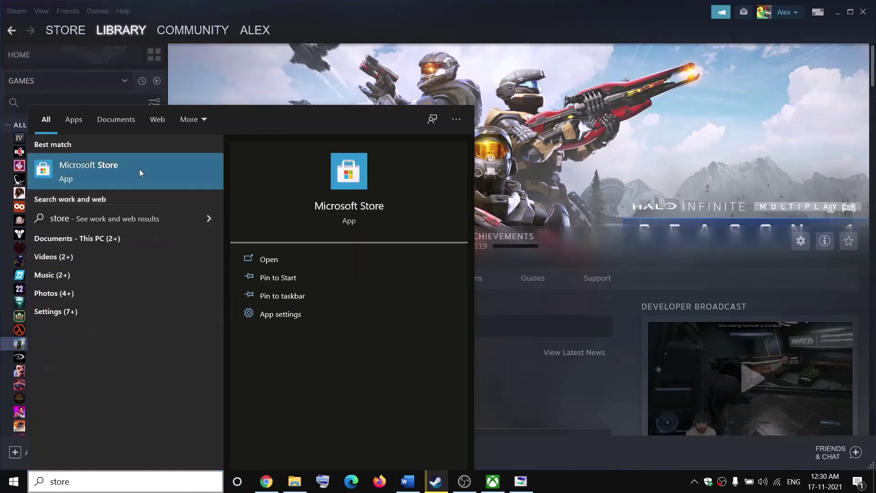
pyautogui.click(139, 170)
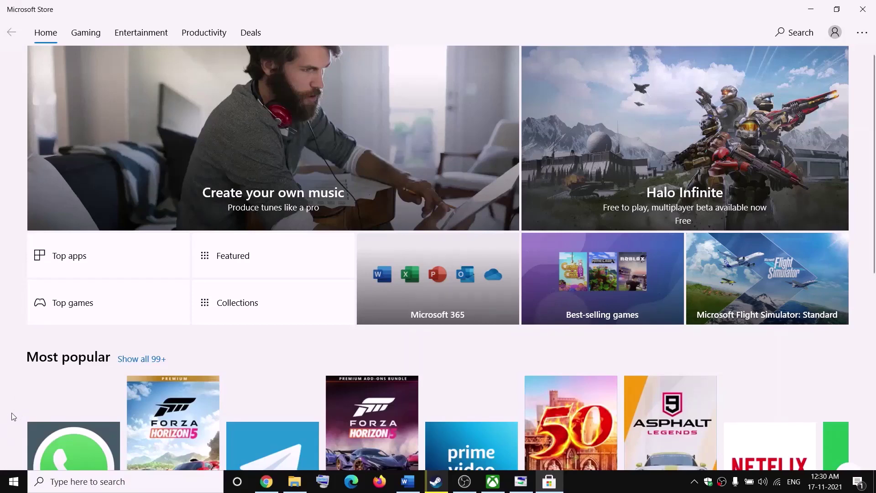
pyautogui.click(862, 32)
pyautogui.click(813, 64)
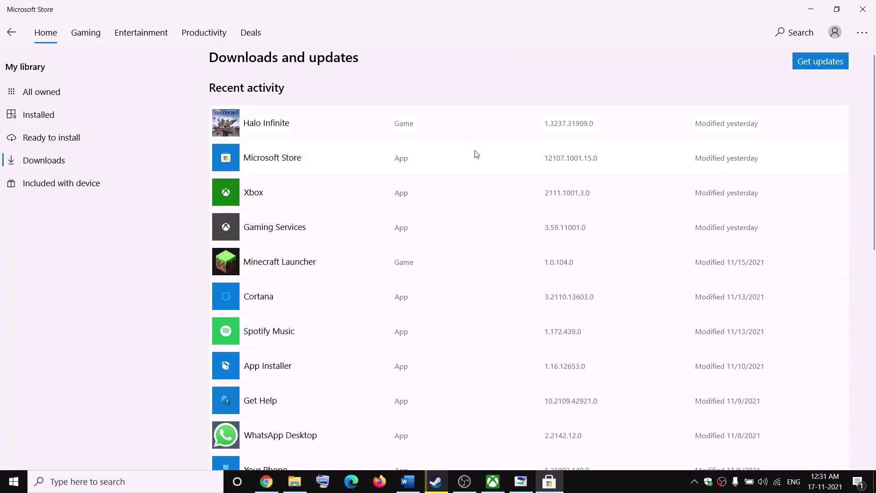
# Step: Return to the Word guide and jump to its title at the top
pyautogui.click(407, 481)
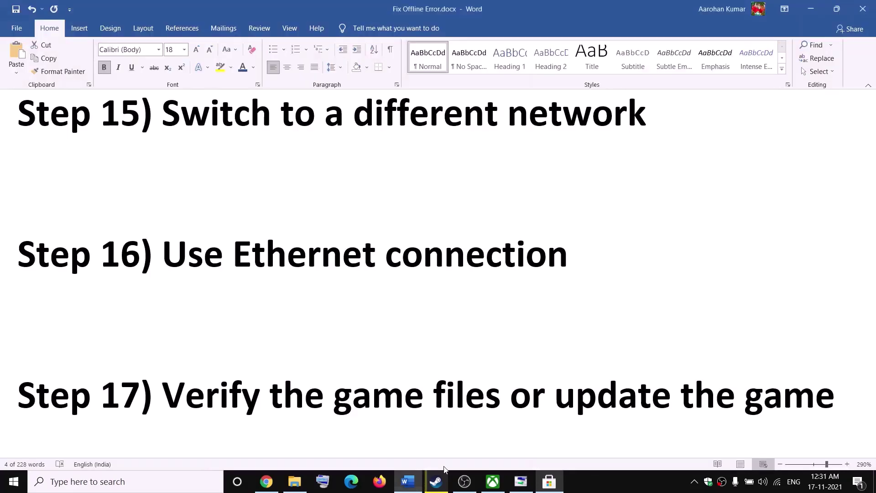
pyautogui.hotkey('ctrl', 'Home')
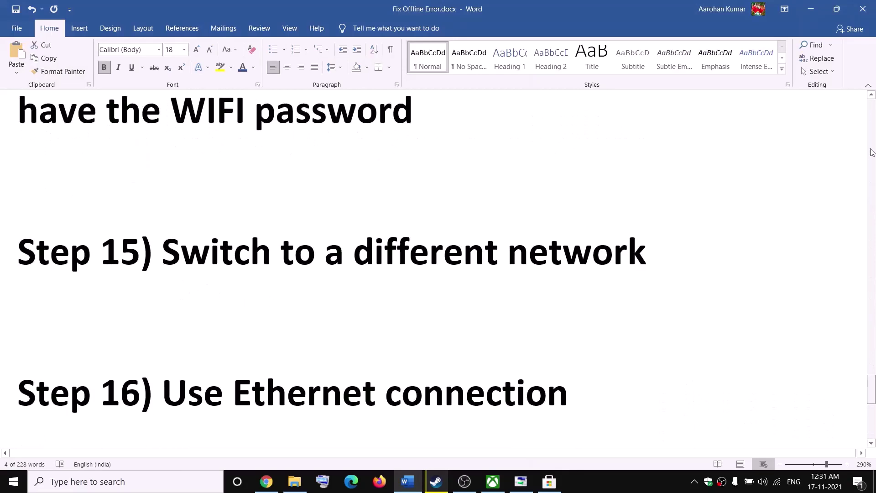
pyautogui.click(622, 483)
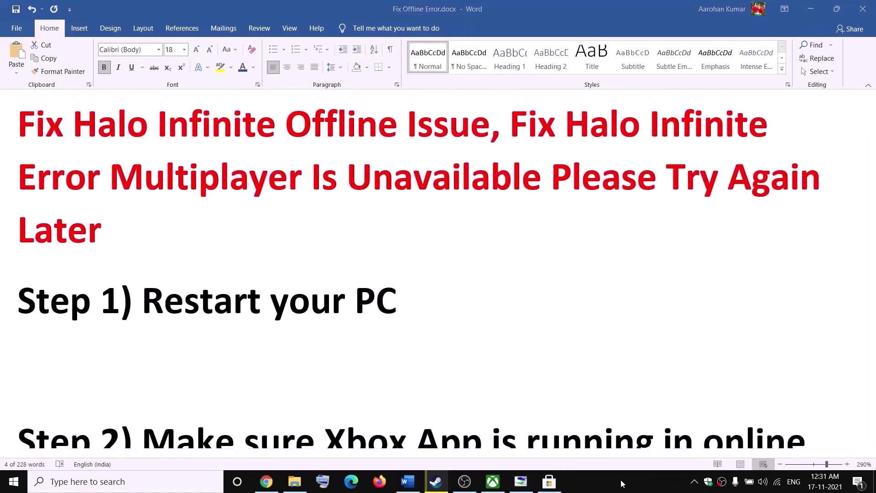